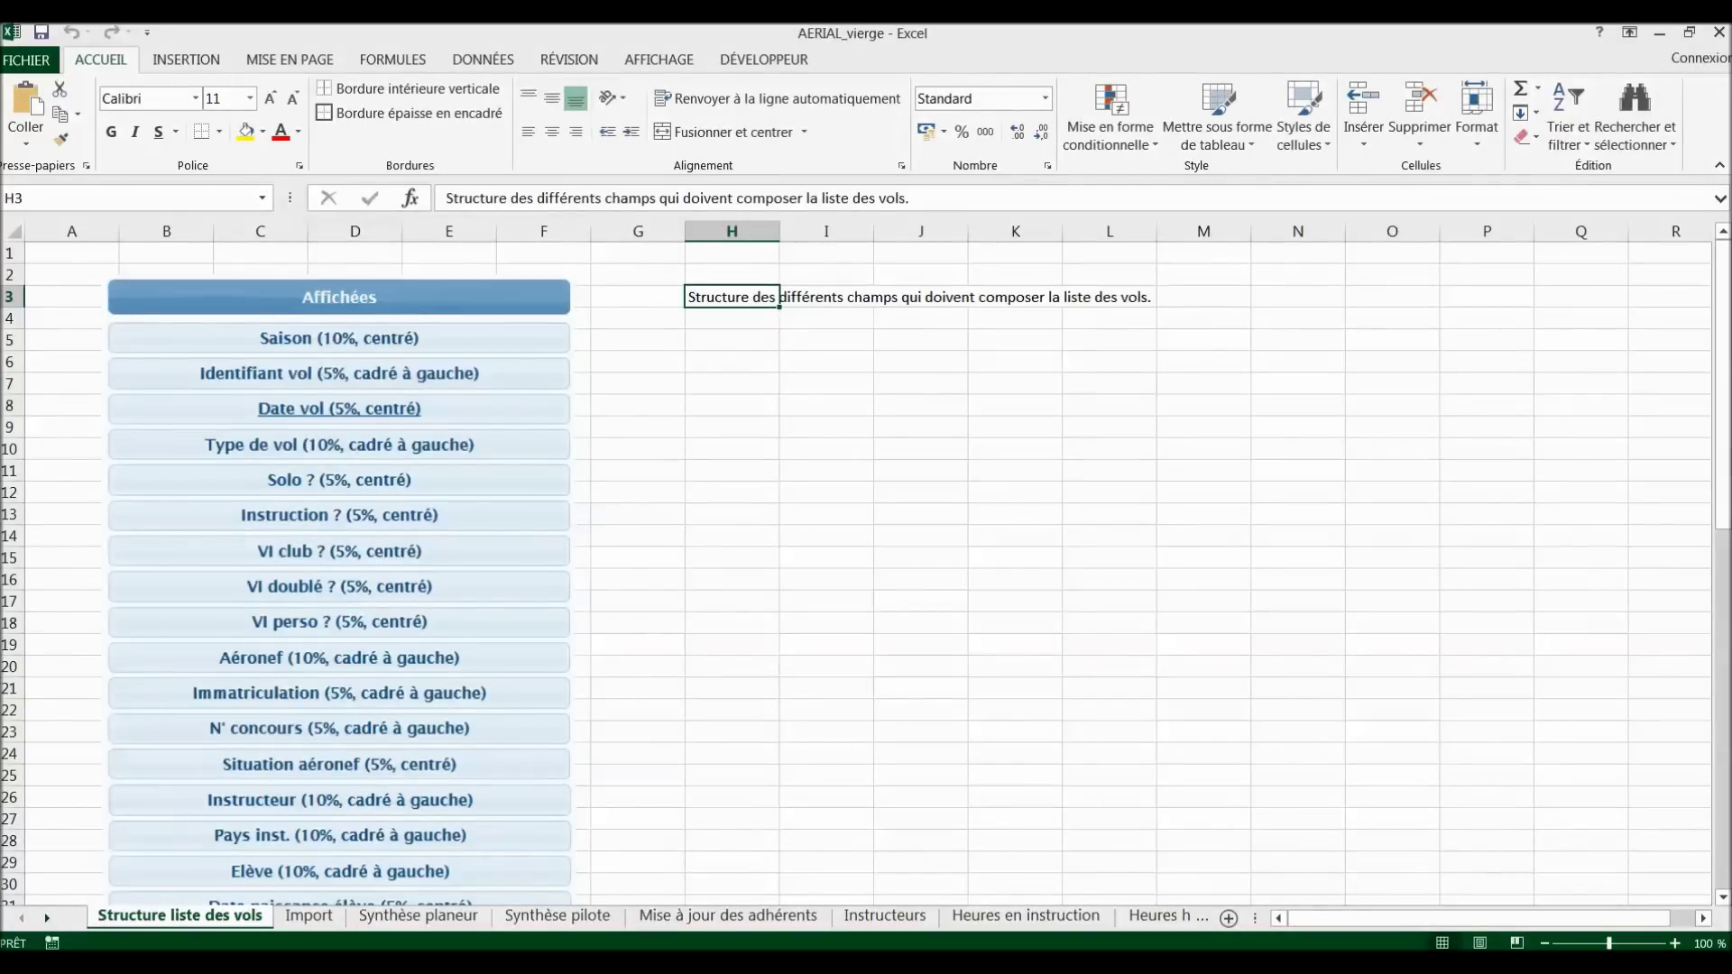
Step: Log into the GIVAV v3 club site with the user code and password
key(alt+Tab)
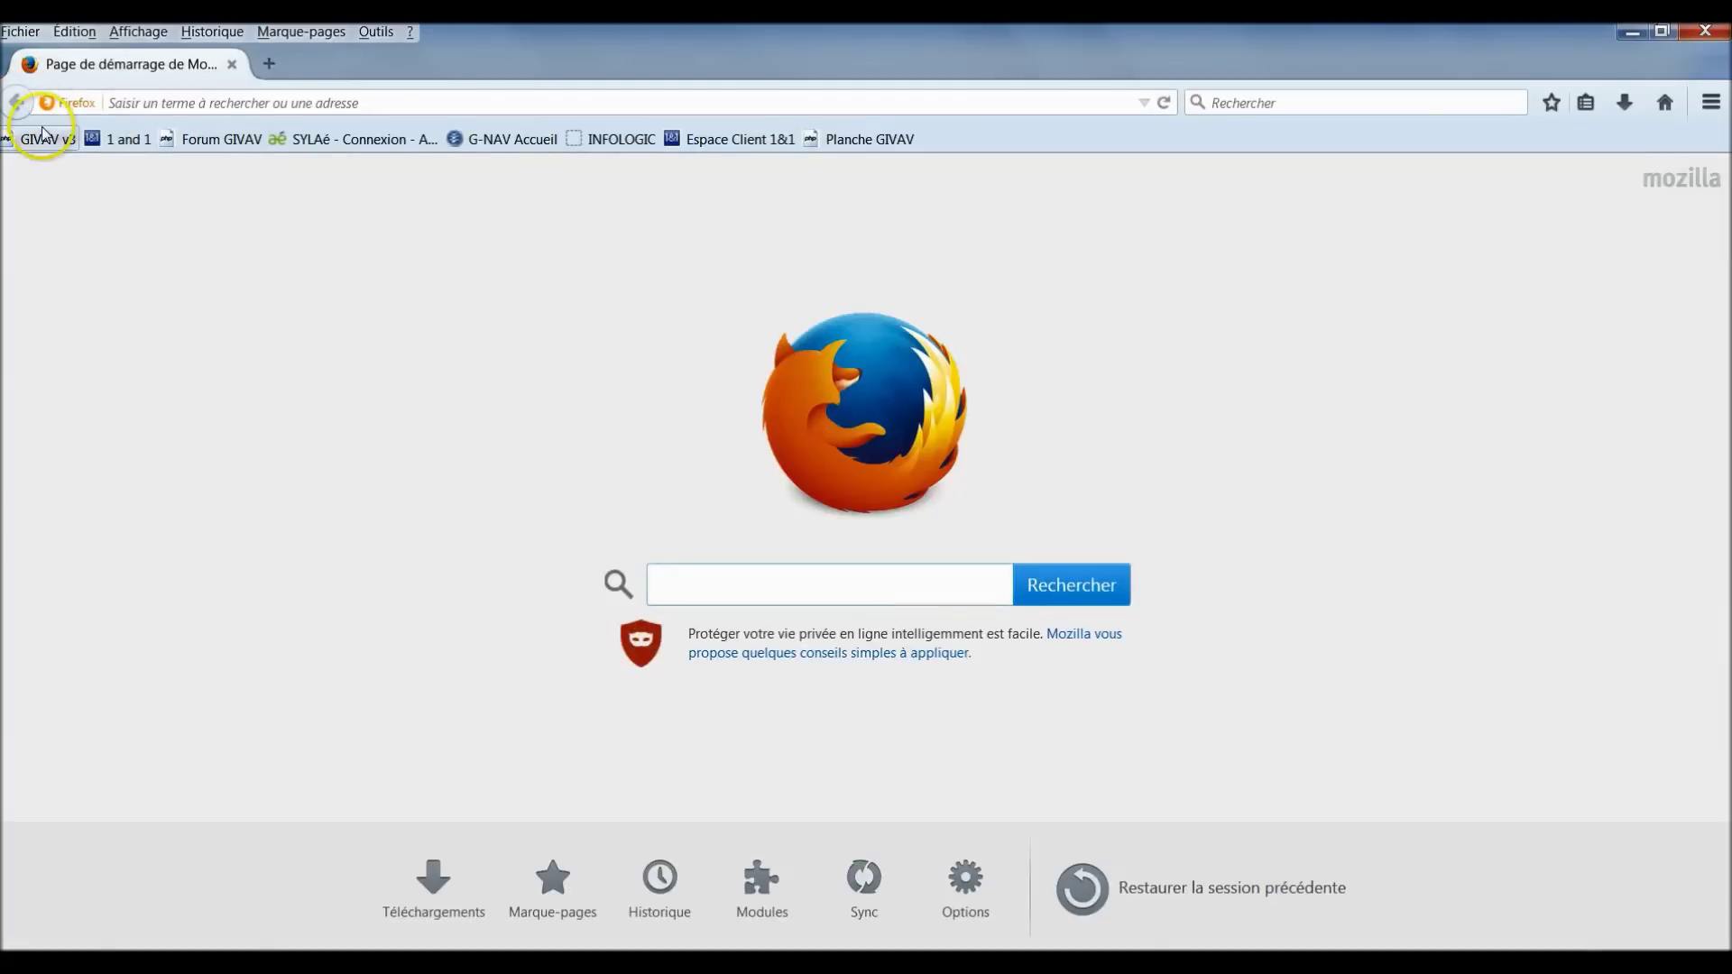
click(42, 139)
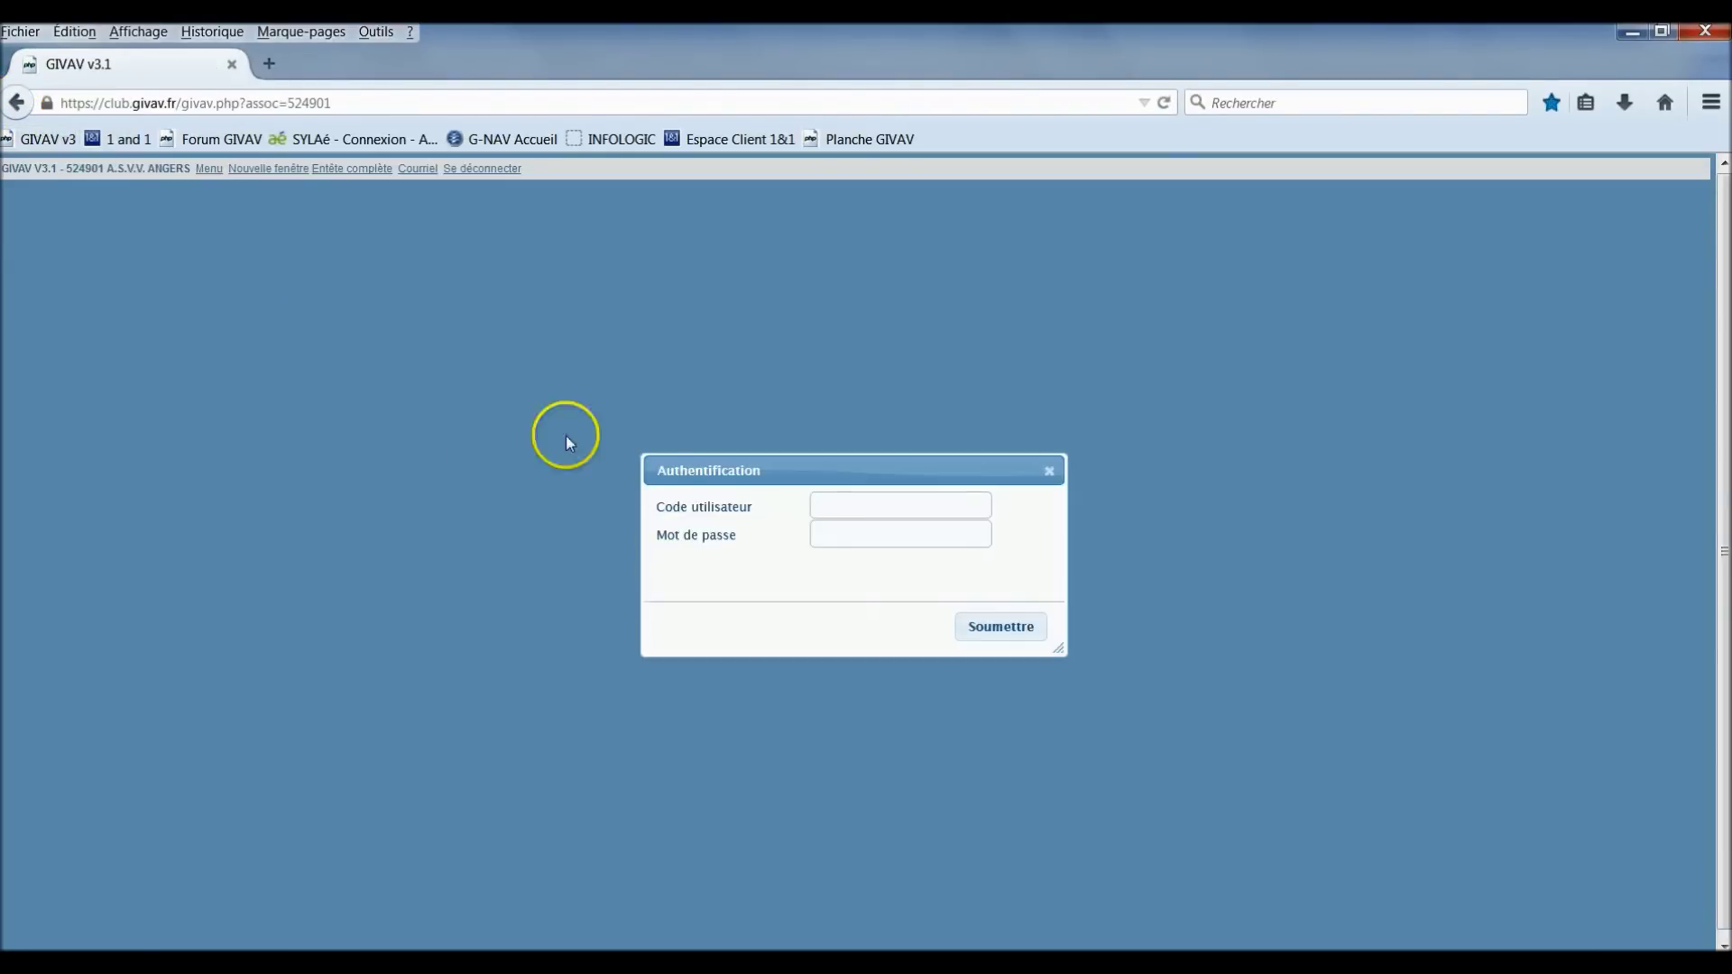
click(708, 504)
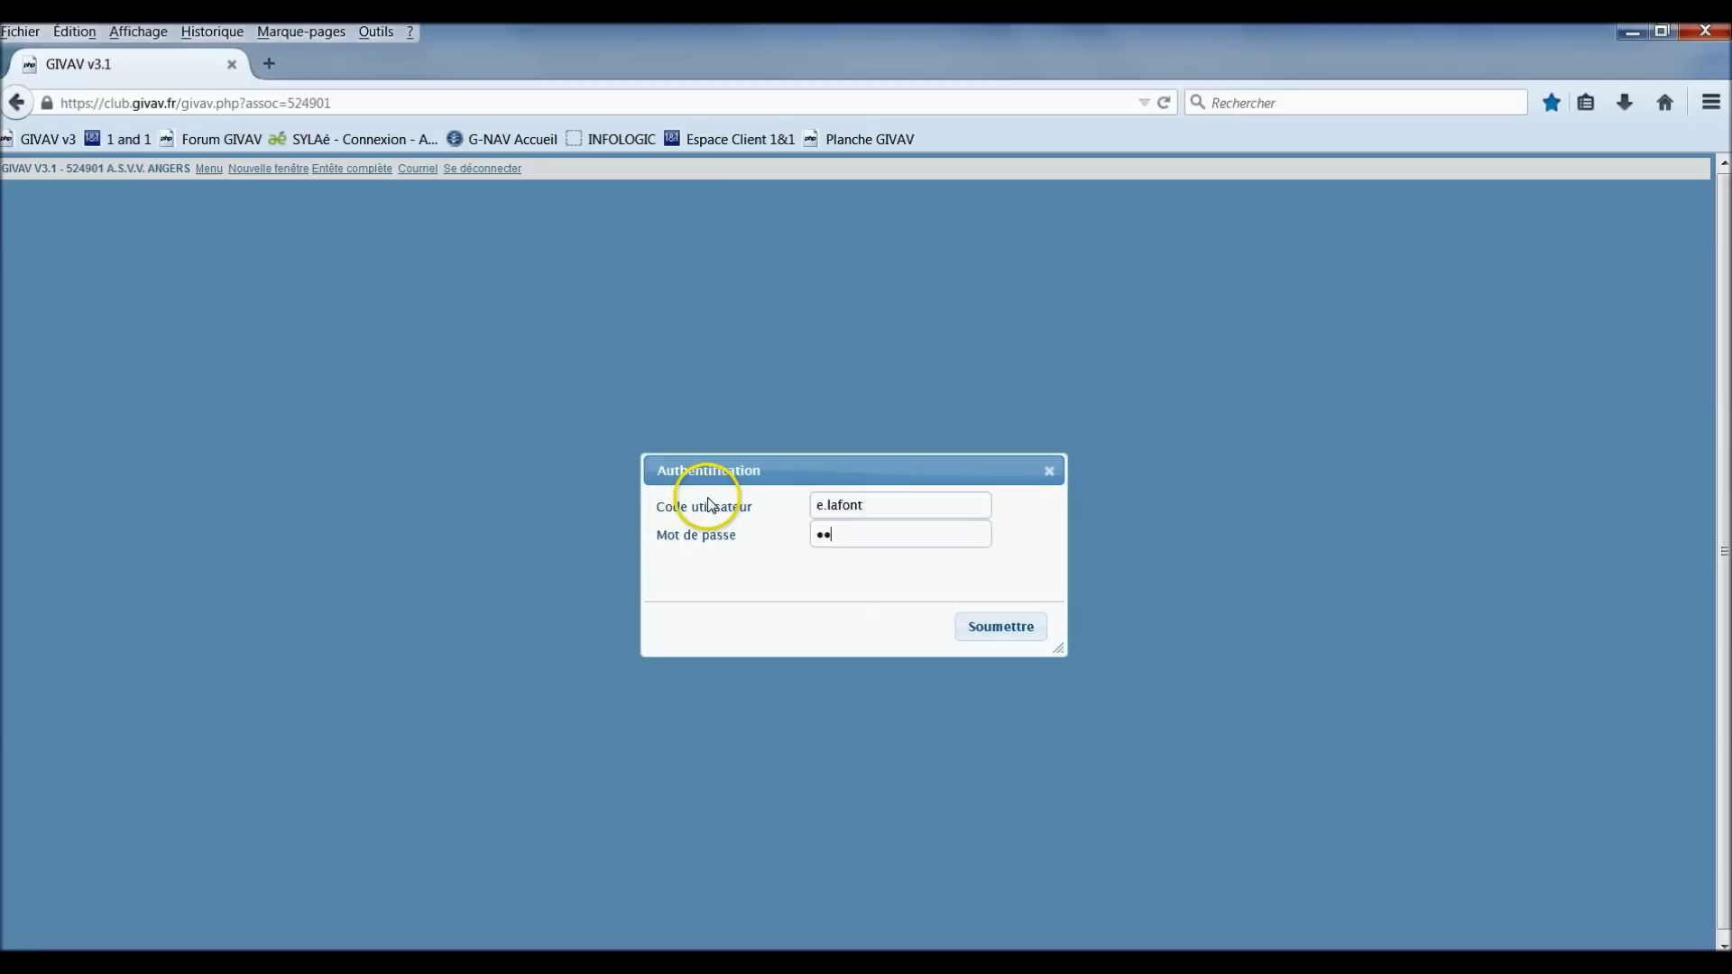
key(Return)
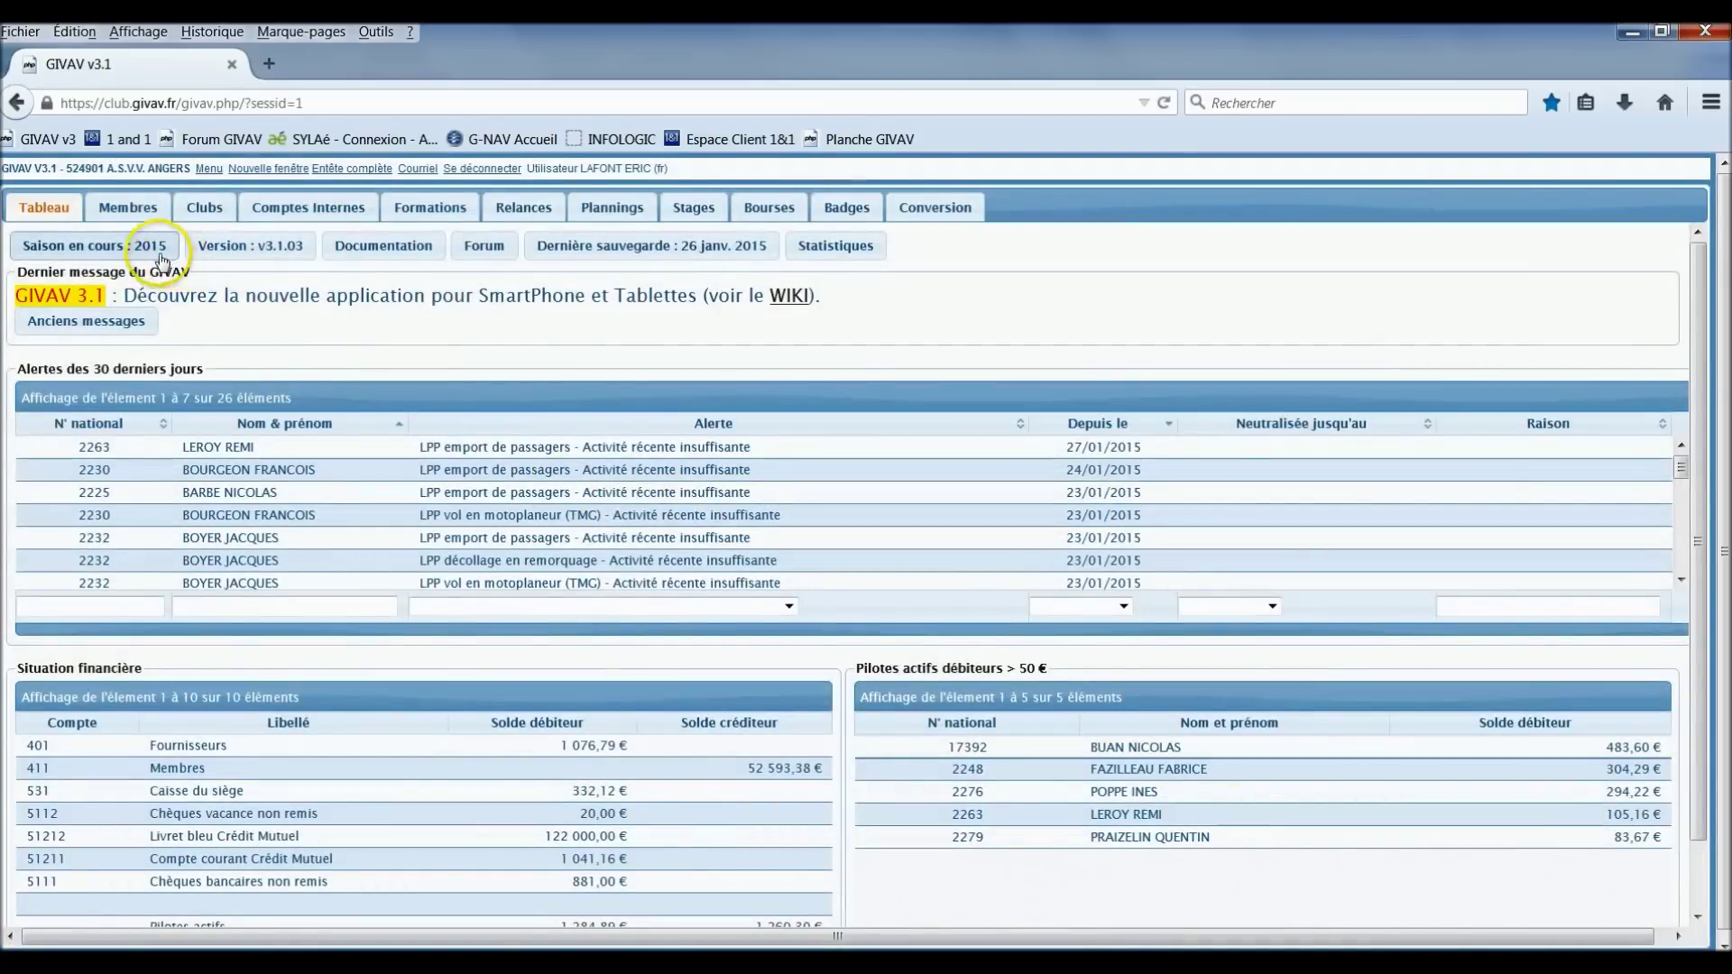
Step: Under Vols, create a new flight list based on Liste par défaut
click(209, 169)
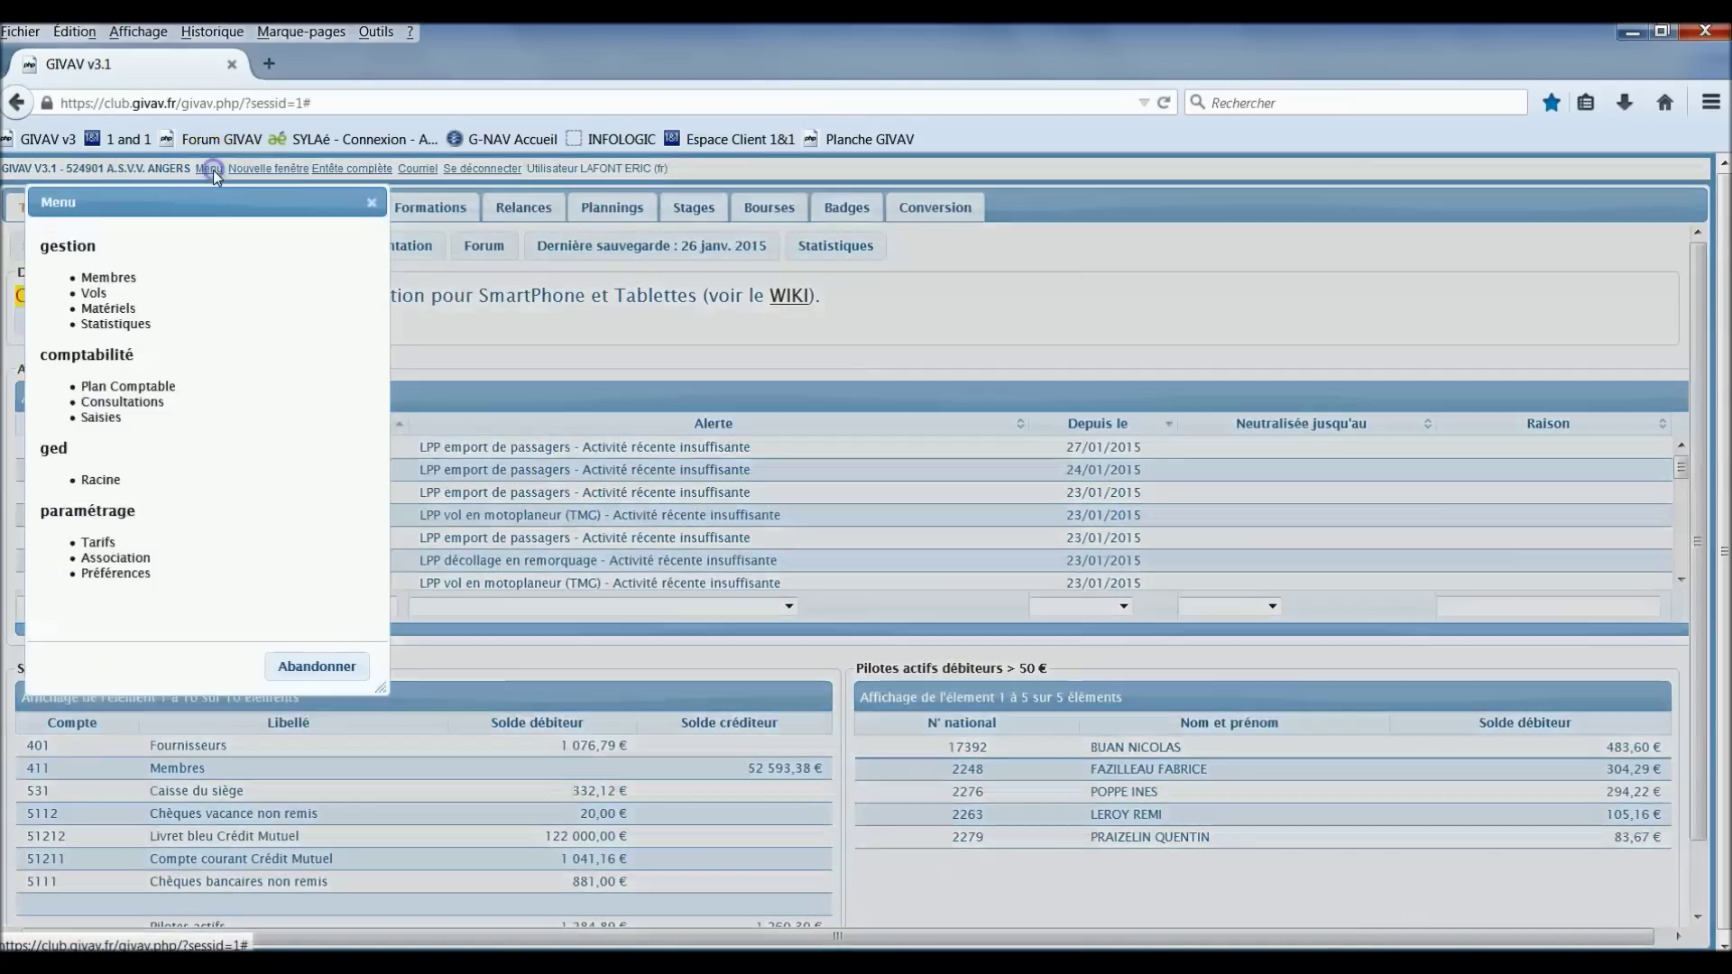
click(94, 293)
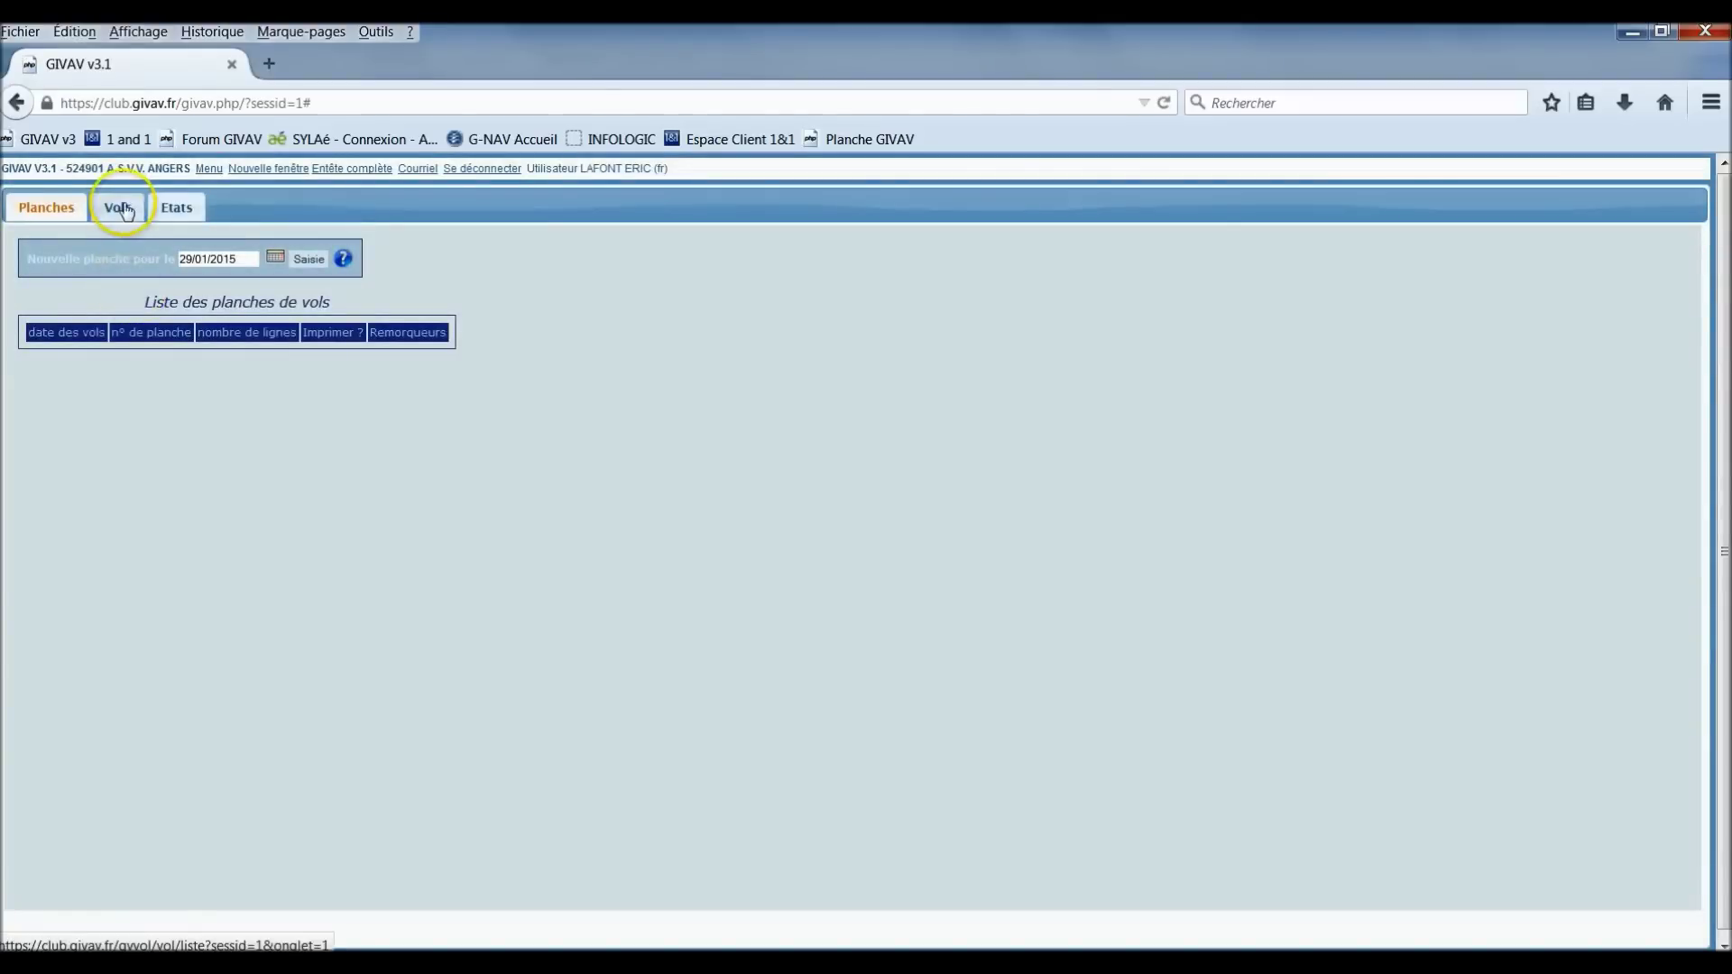
click(118, 212)
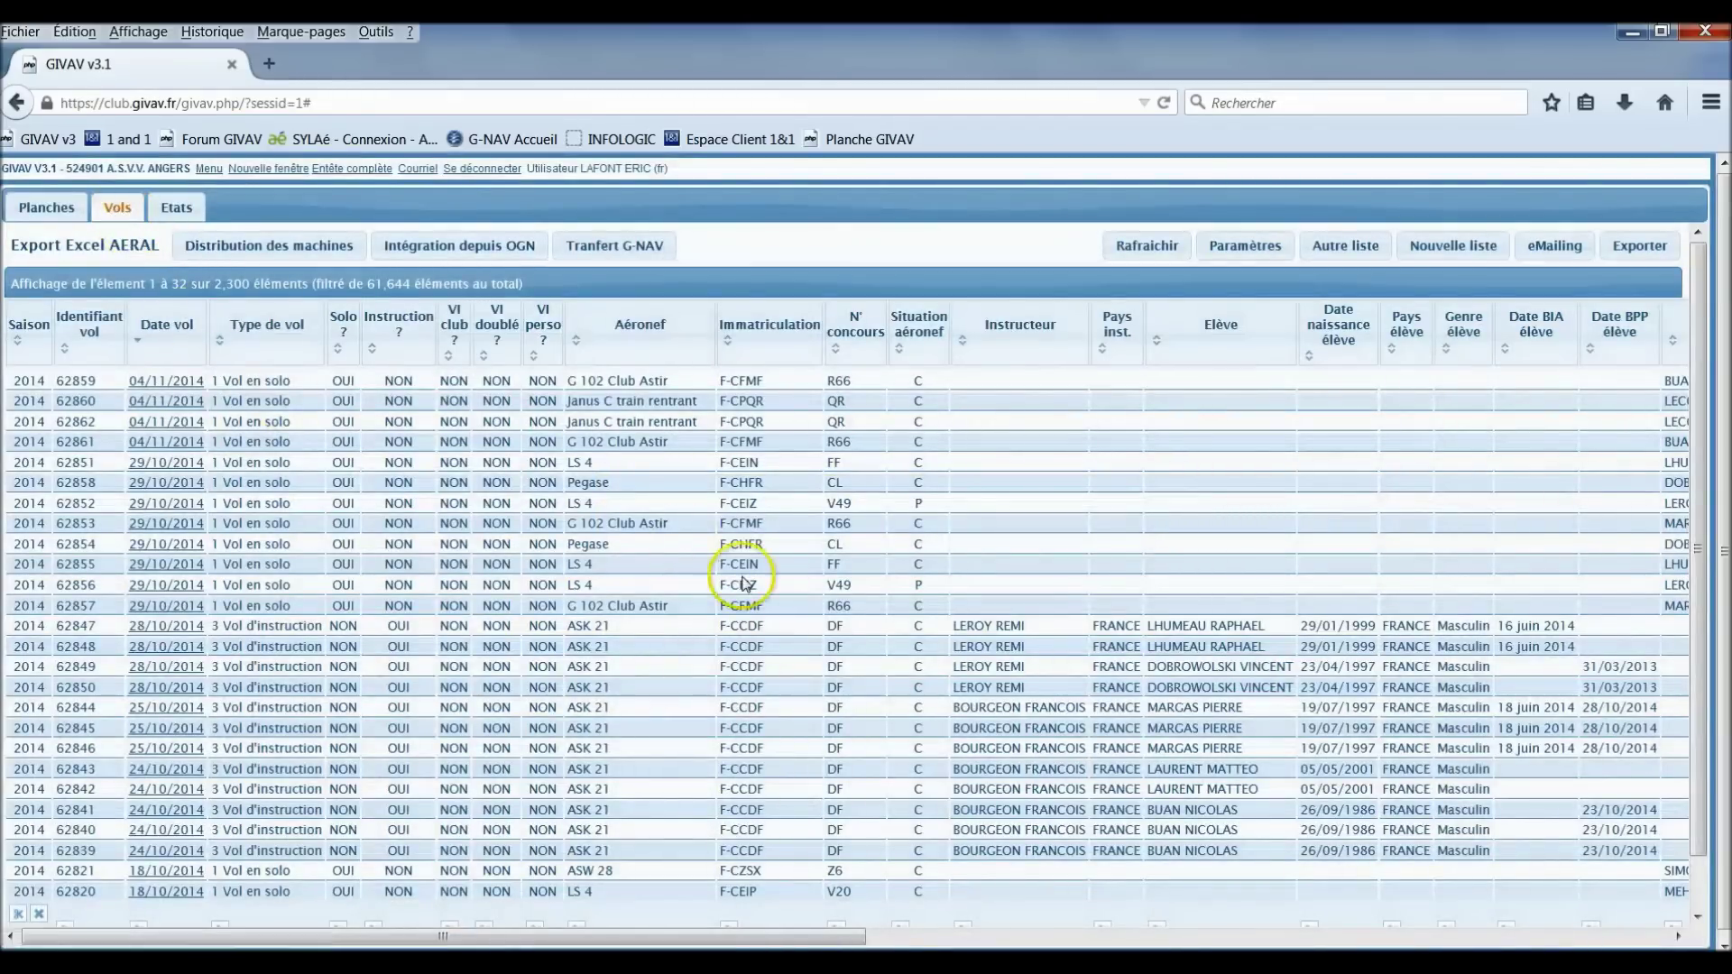
click(1448, 256)
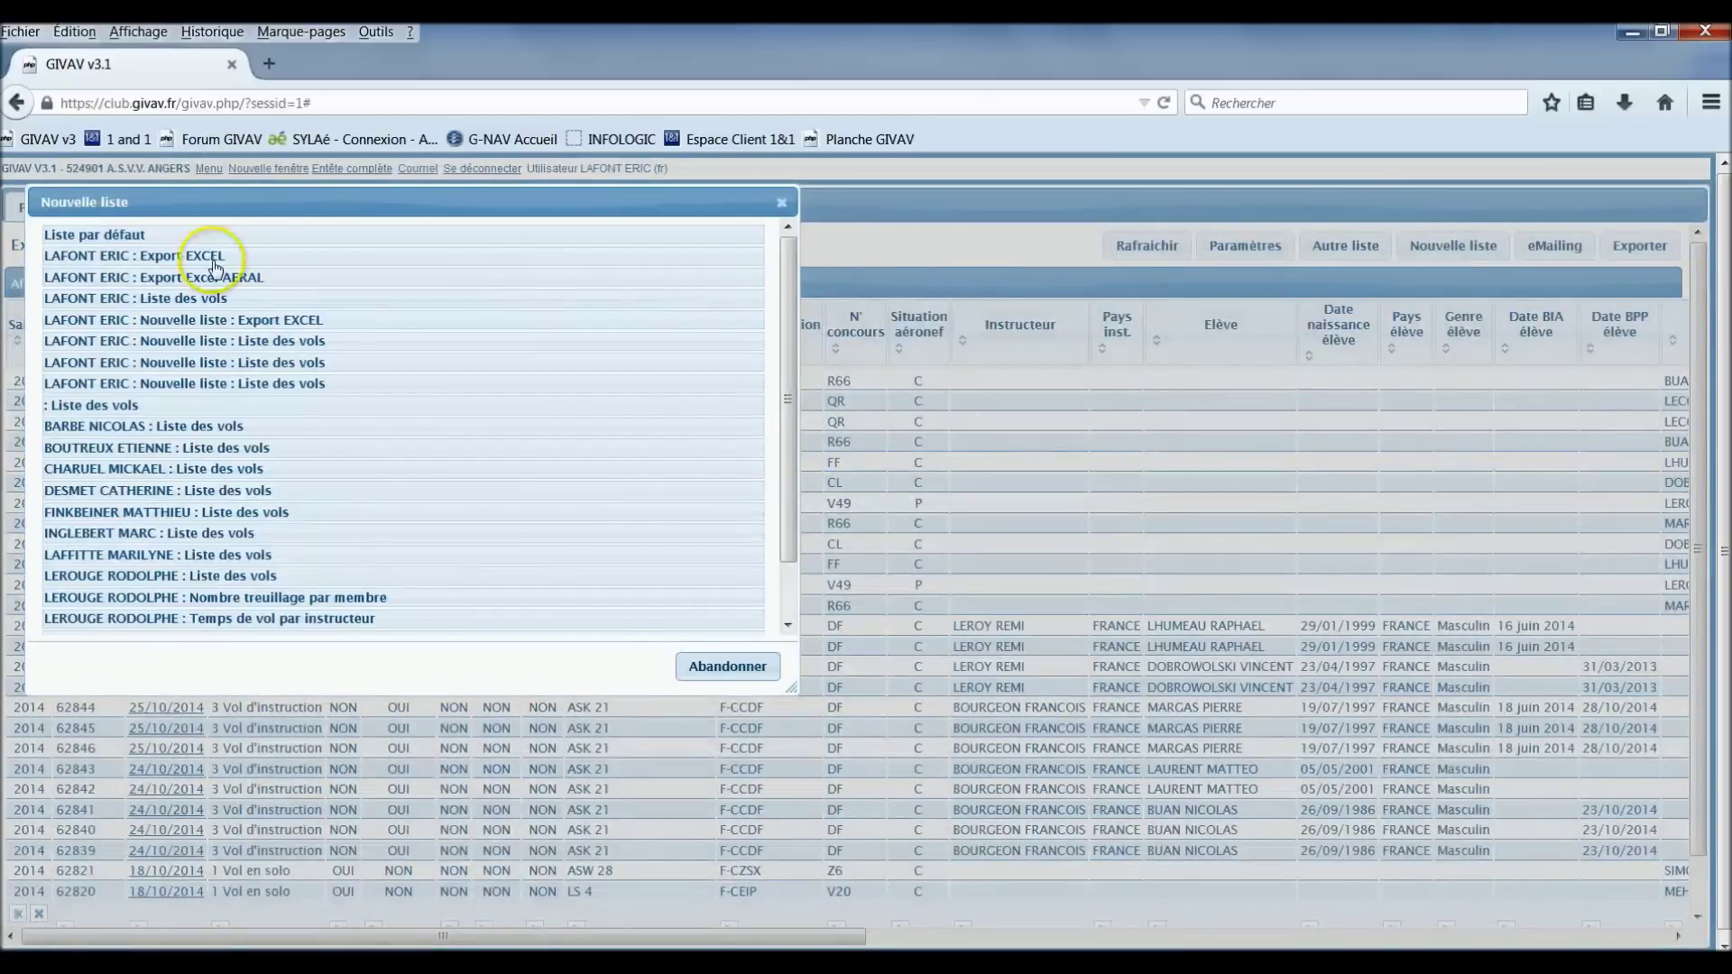
click(122, 234)
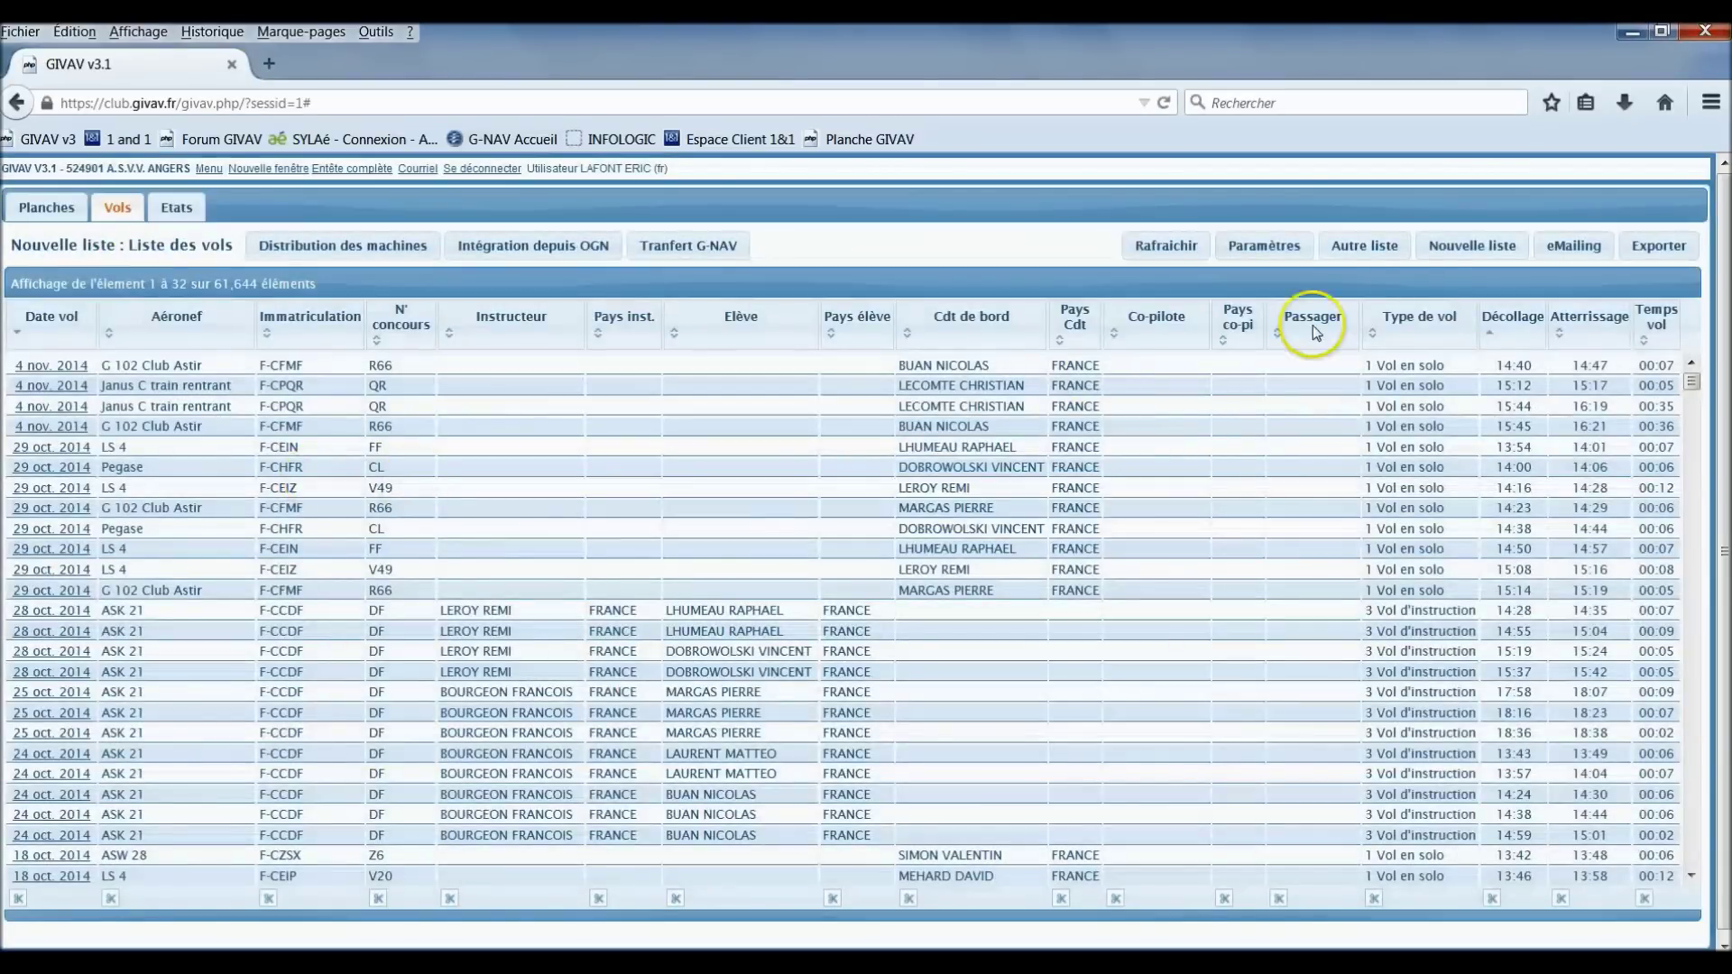
Step: Rename the new list to 'EXPORT AERAL' in Paramètres and bring up the AERIAL_vierge workbook
click(1268, 249)
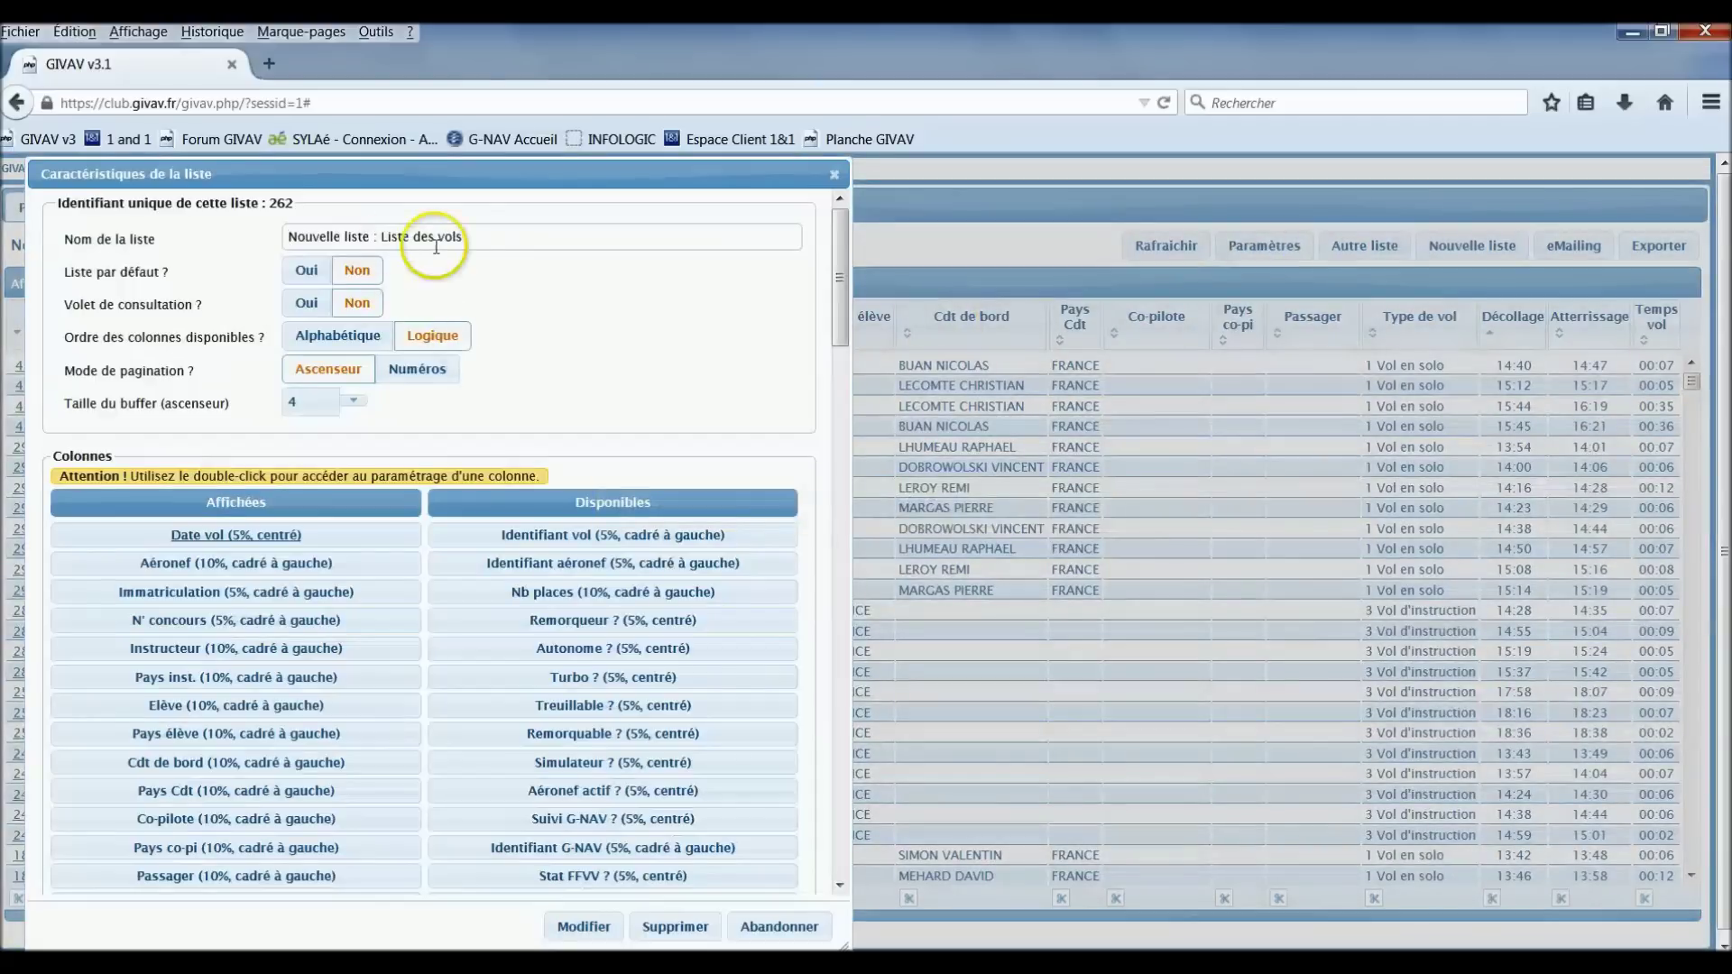
click(482, 236)
drag(482, 236, 244, 240)
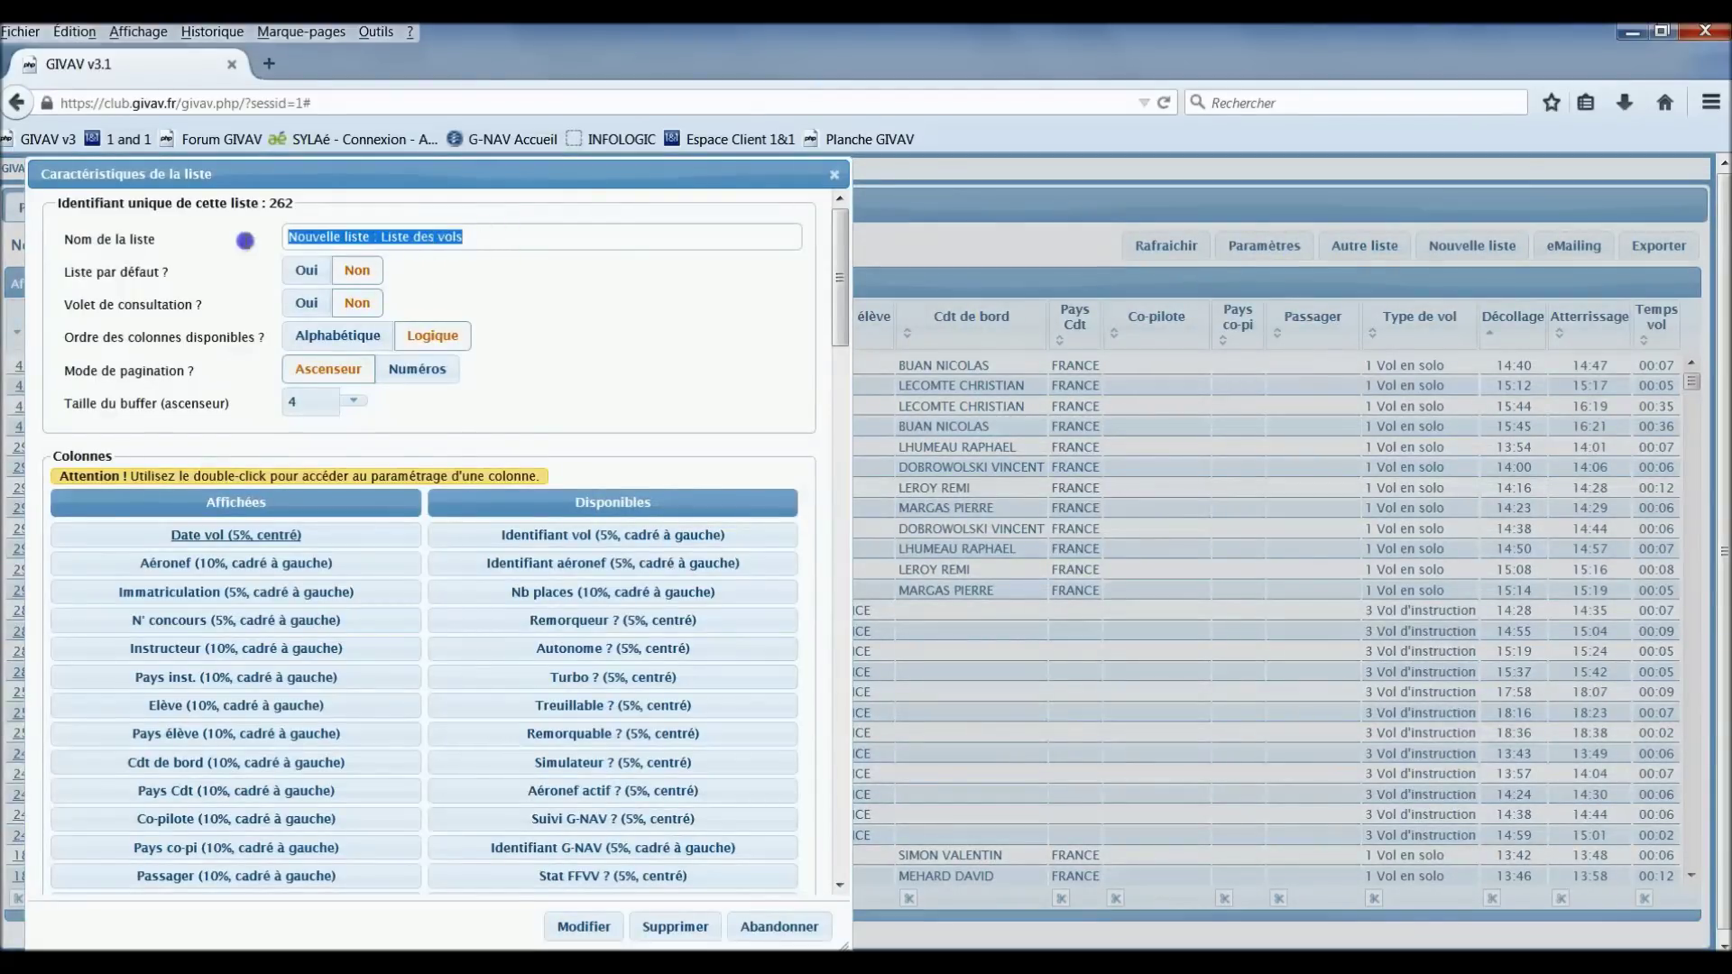
text(EXPORT AERAL)
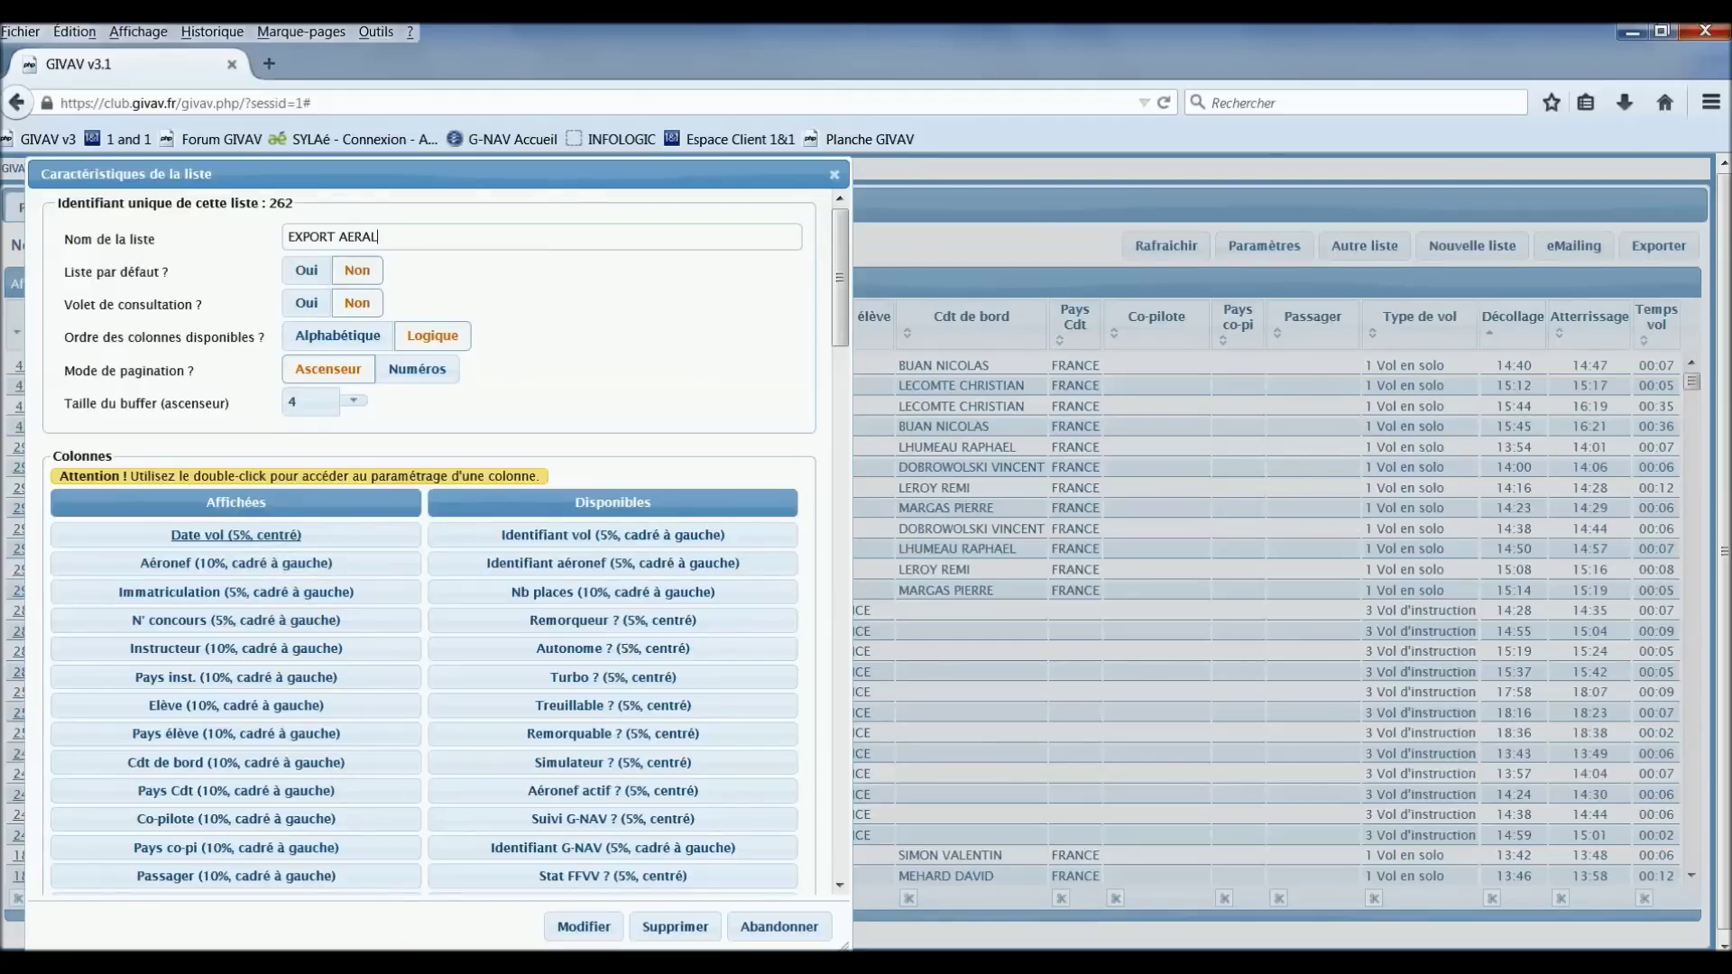
click(424, 964)
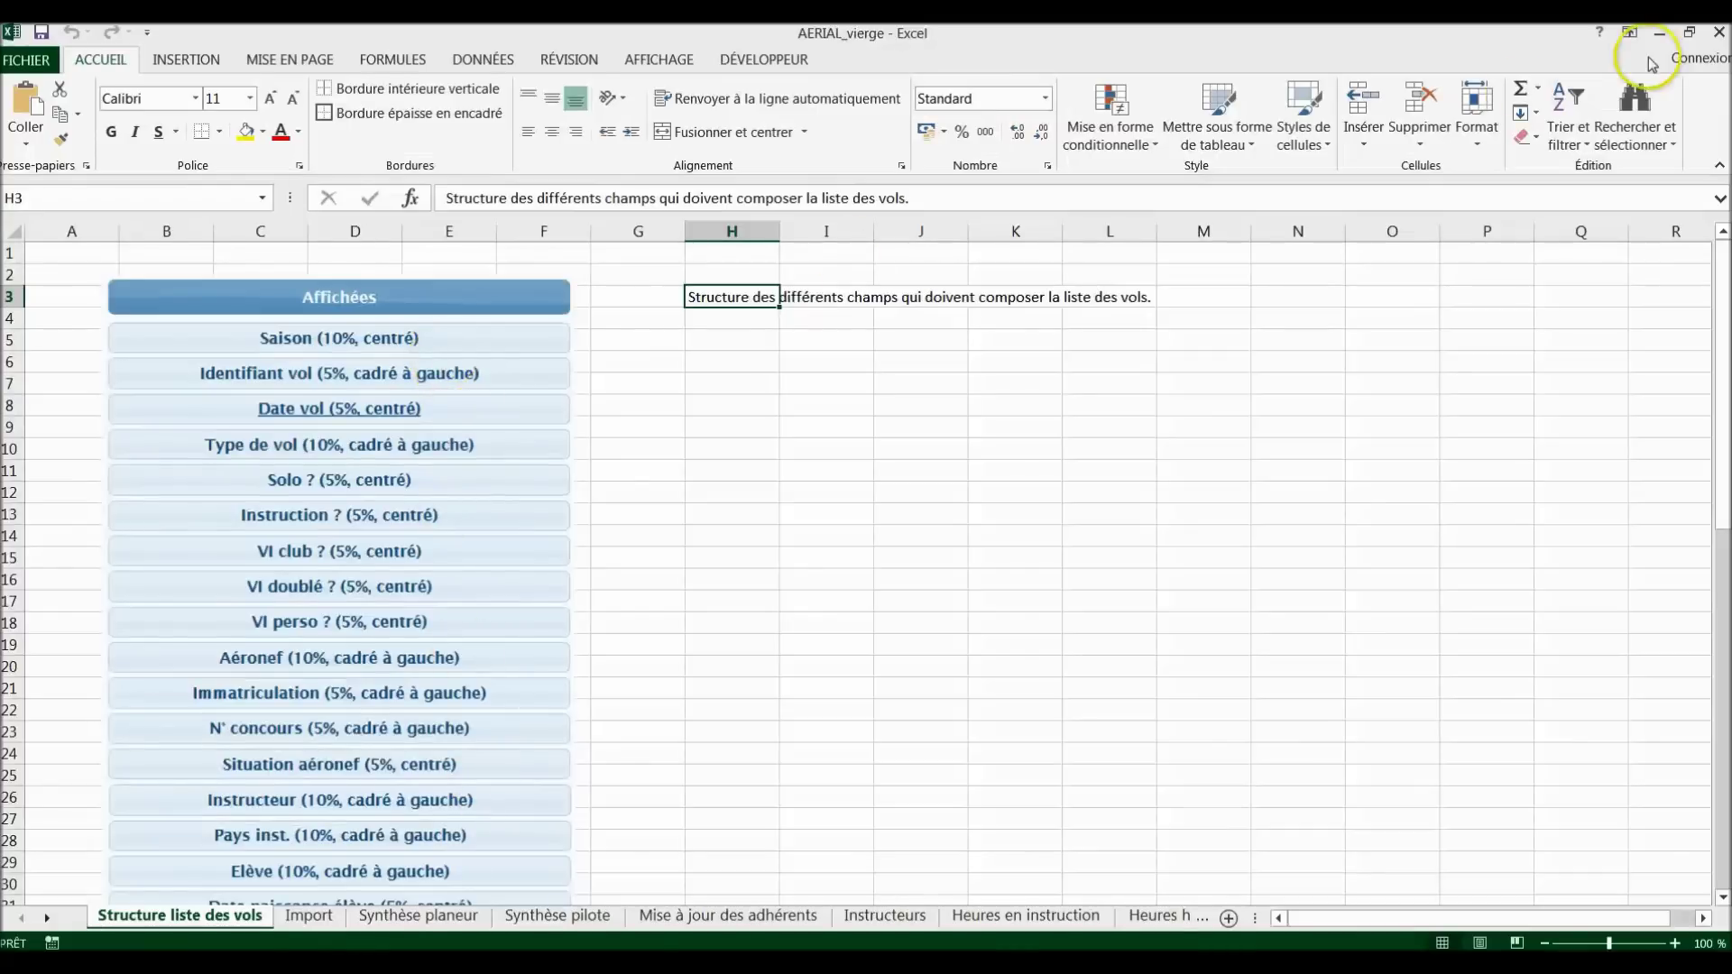
Step: Shrink the Excel window to the right and scroll down GIVAV's available columns
click(1690, 34)
drag(783, 56, 1166, 150)
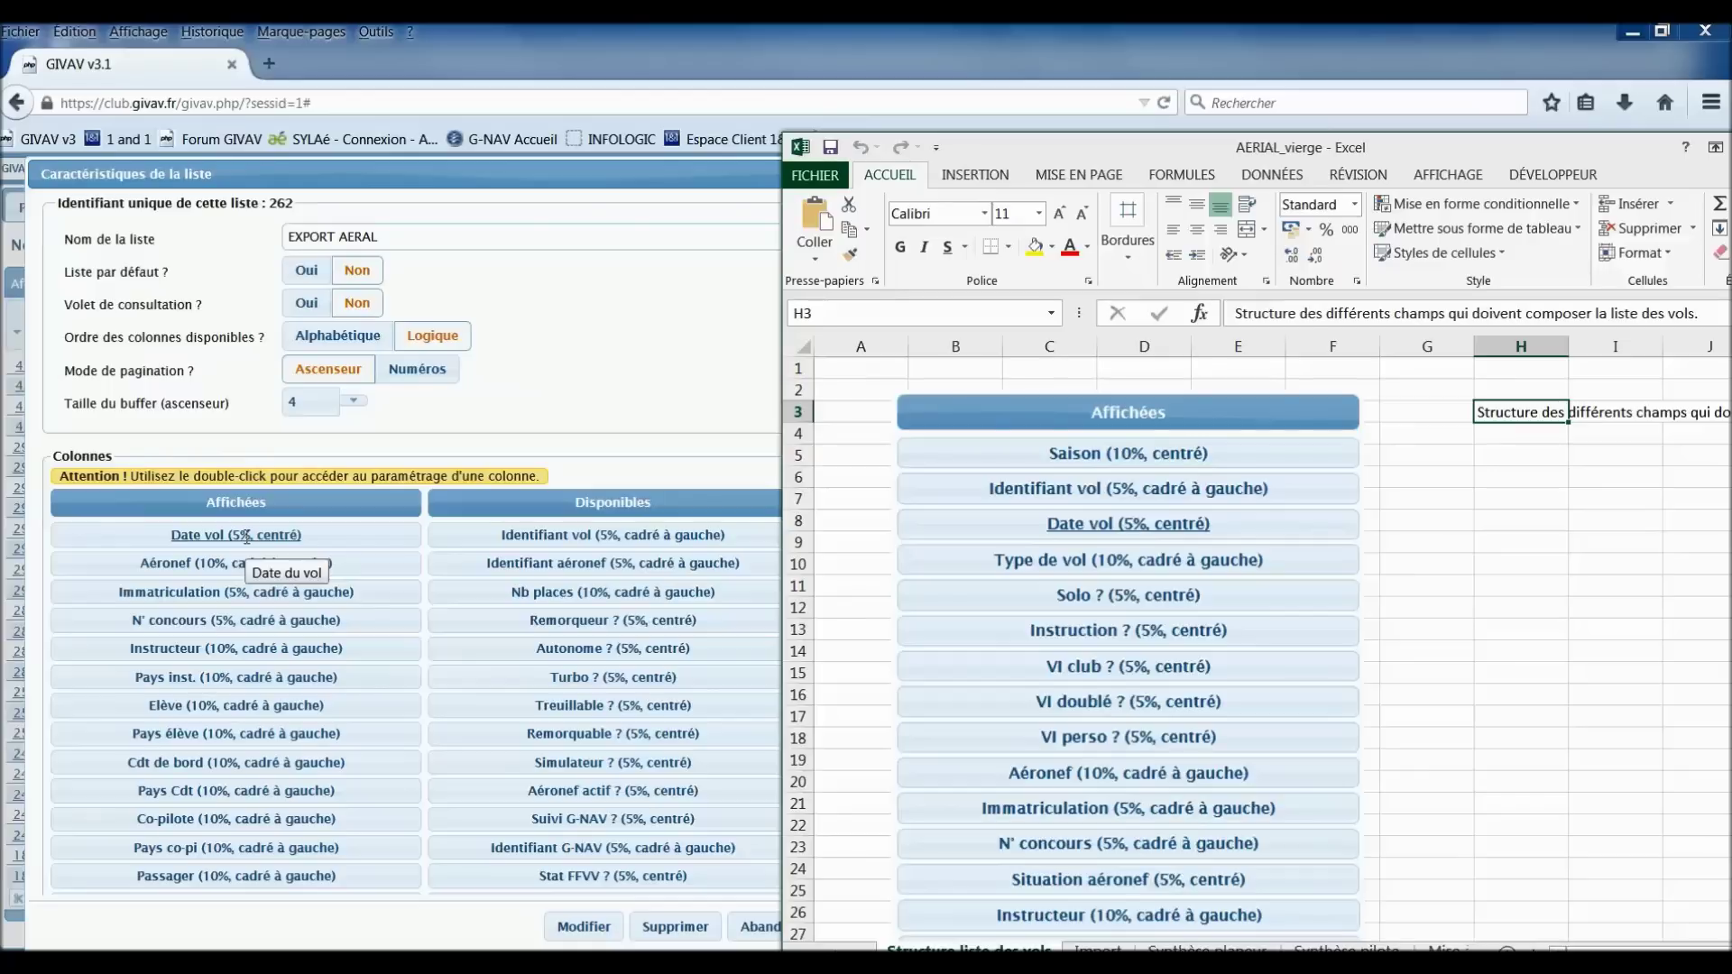
click(600, 787)
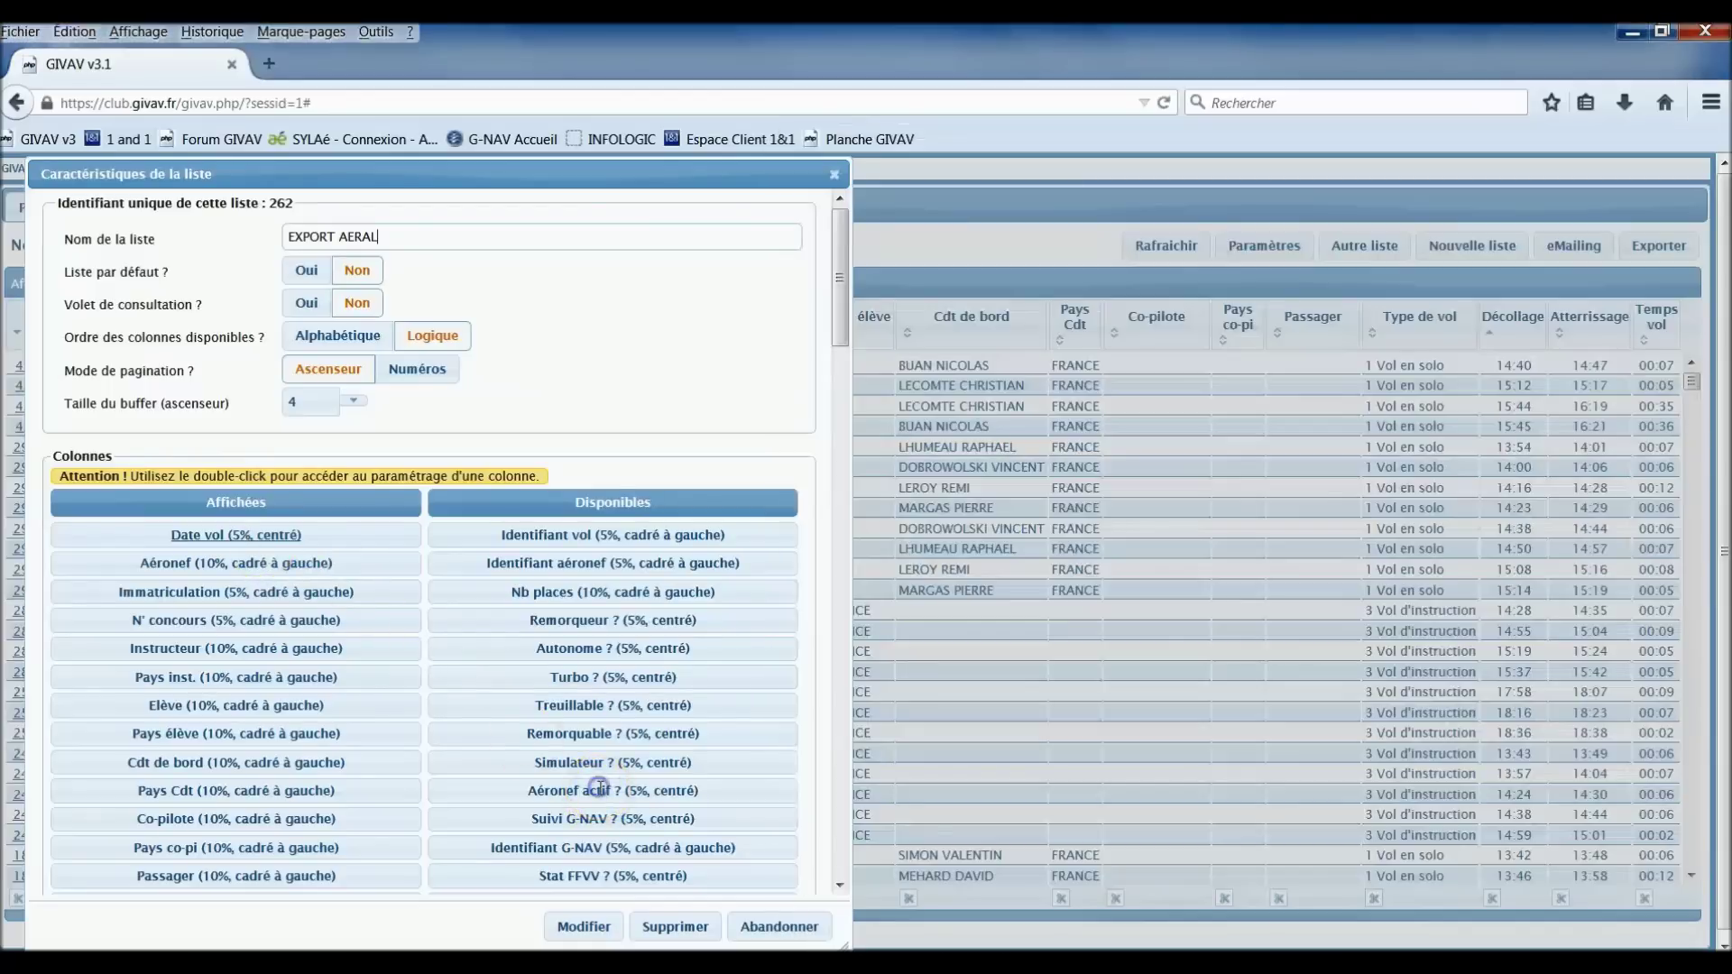
scroll(601, 787, down, 3)
scroll(603, 788, down, 3)
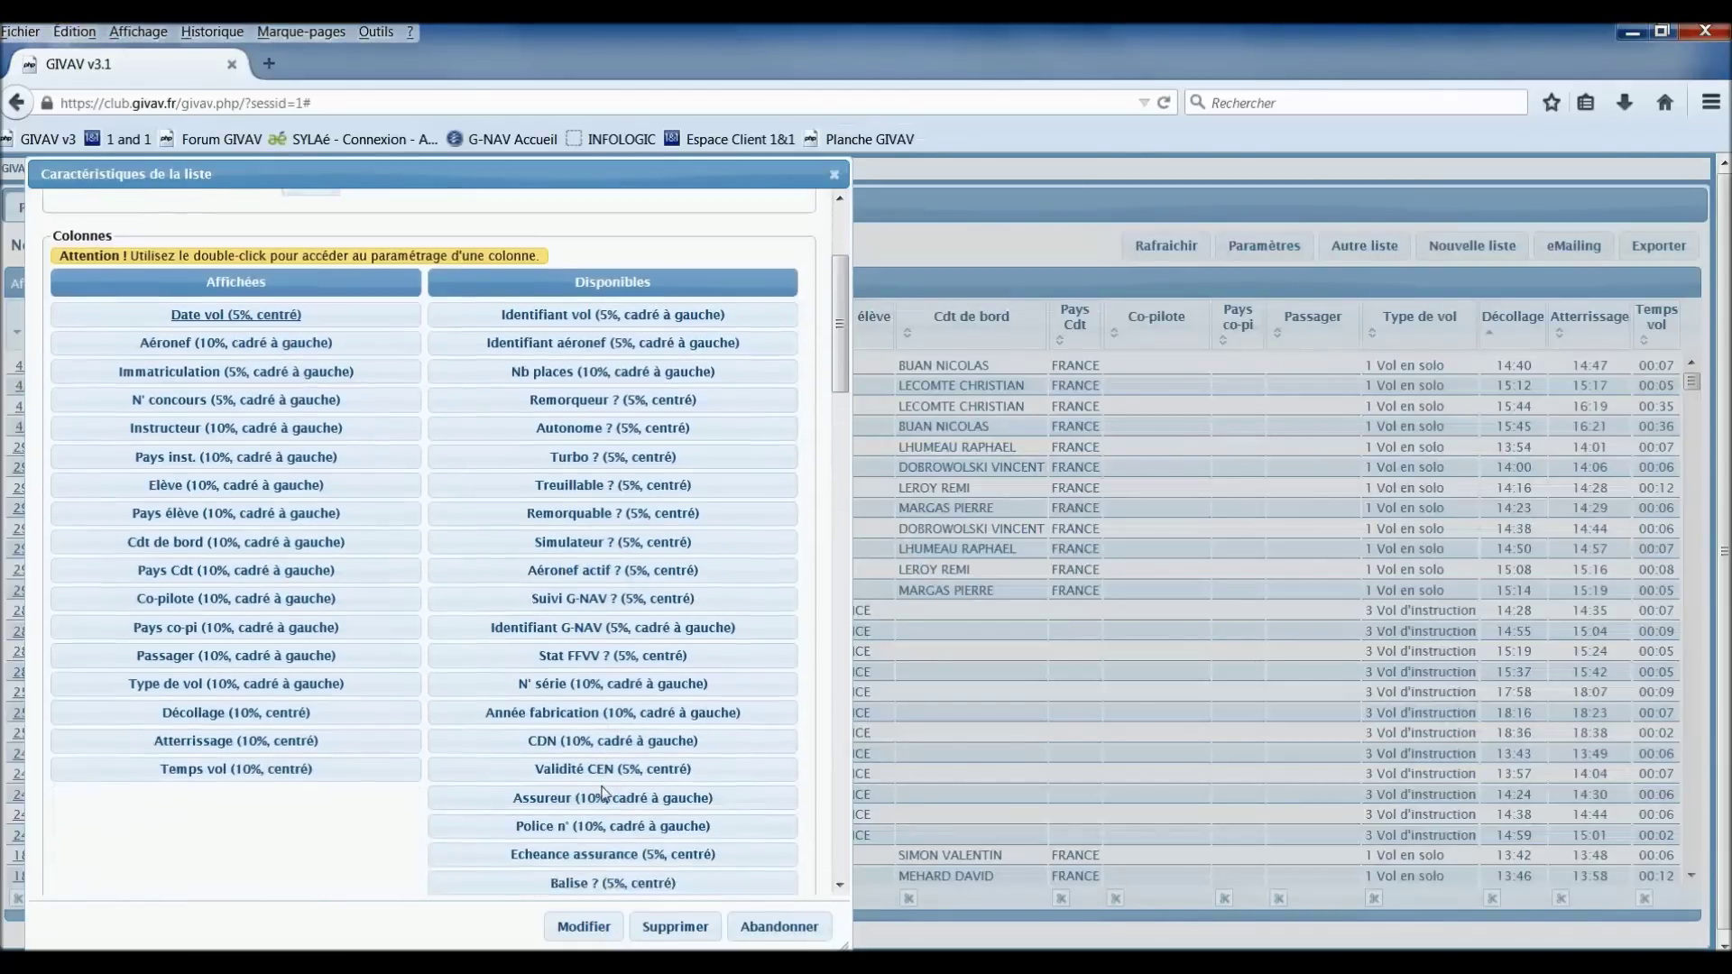
scroll(603, 791, down, 8)
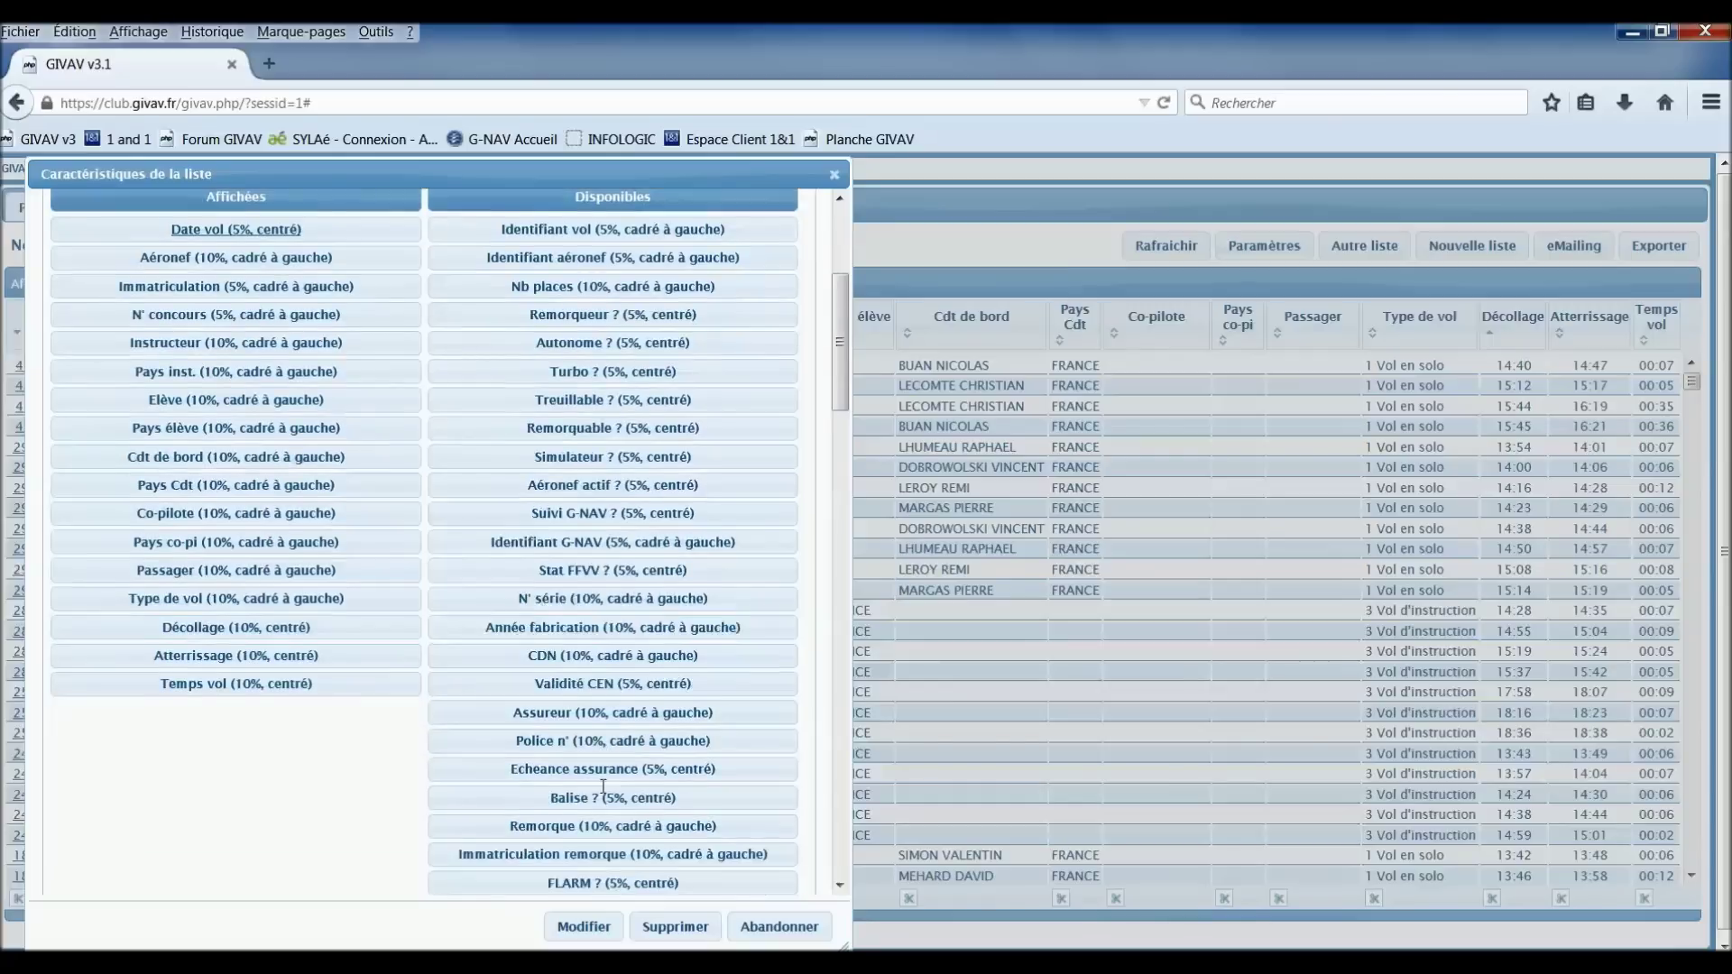
scroll(603, 791, down, 5)
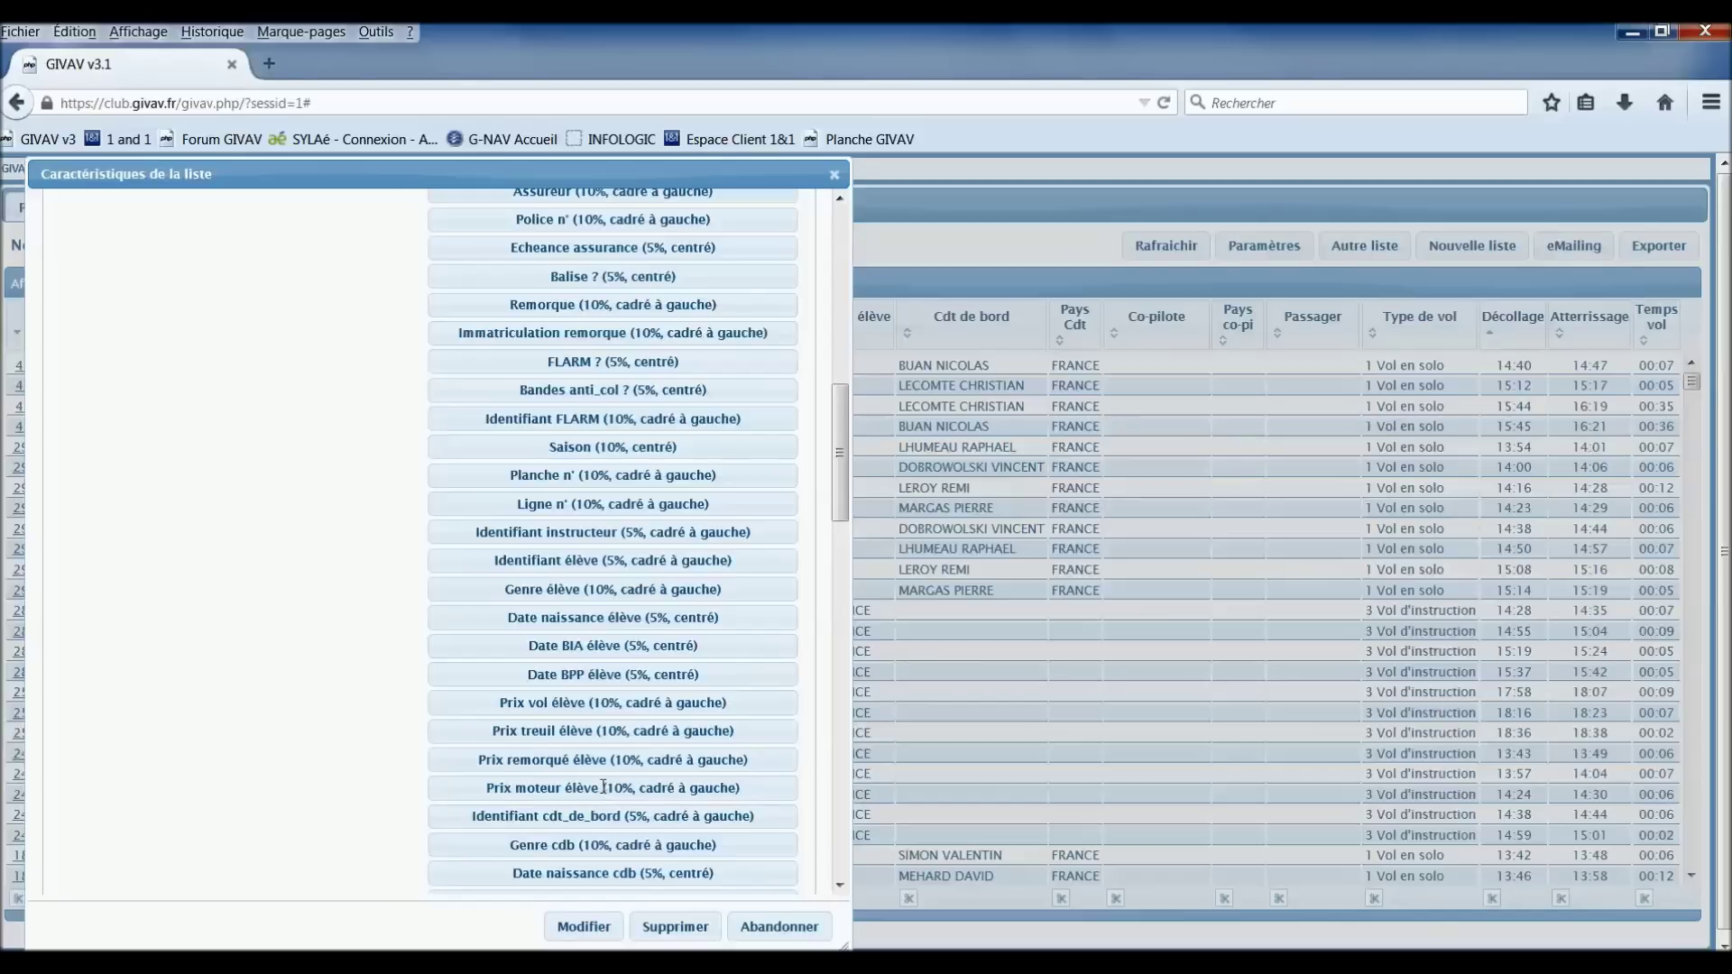
Step: Find the Saison column and drag it to the top of the displayed columns
key(ctrl+f)
text(sa)
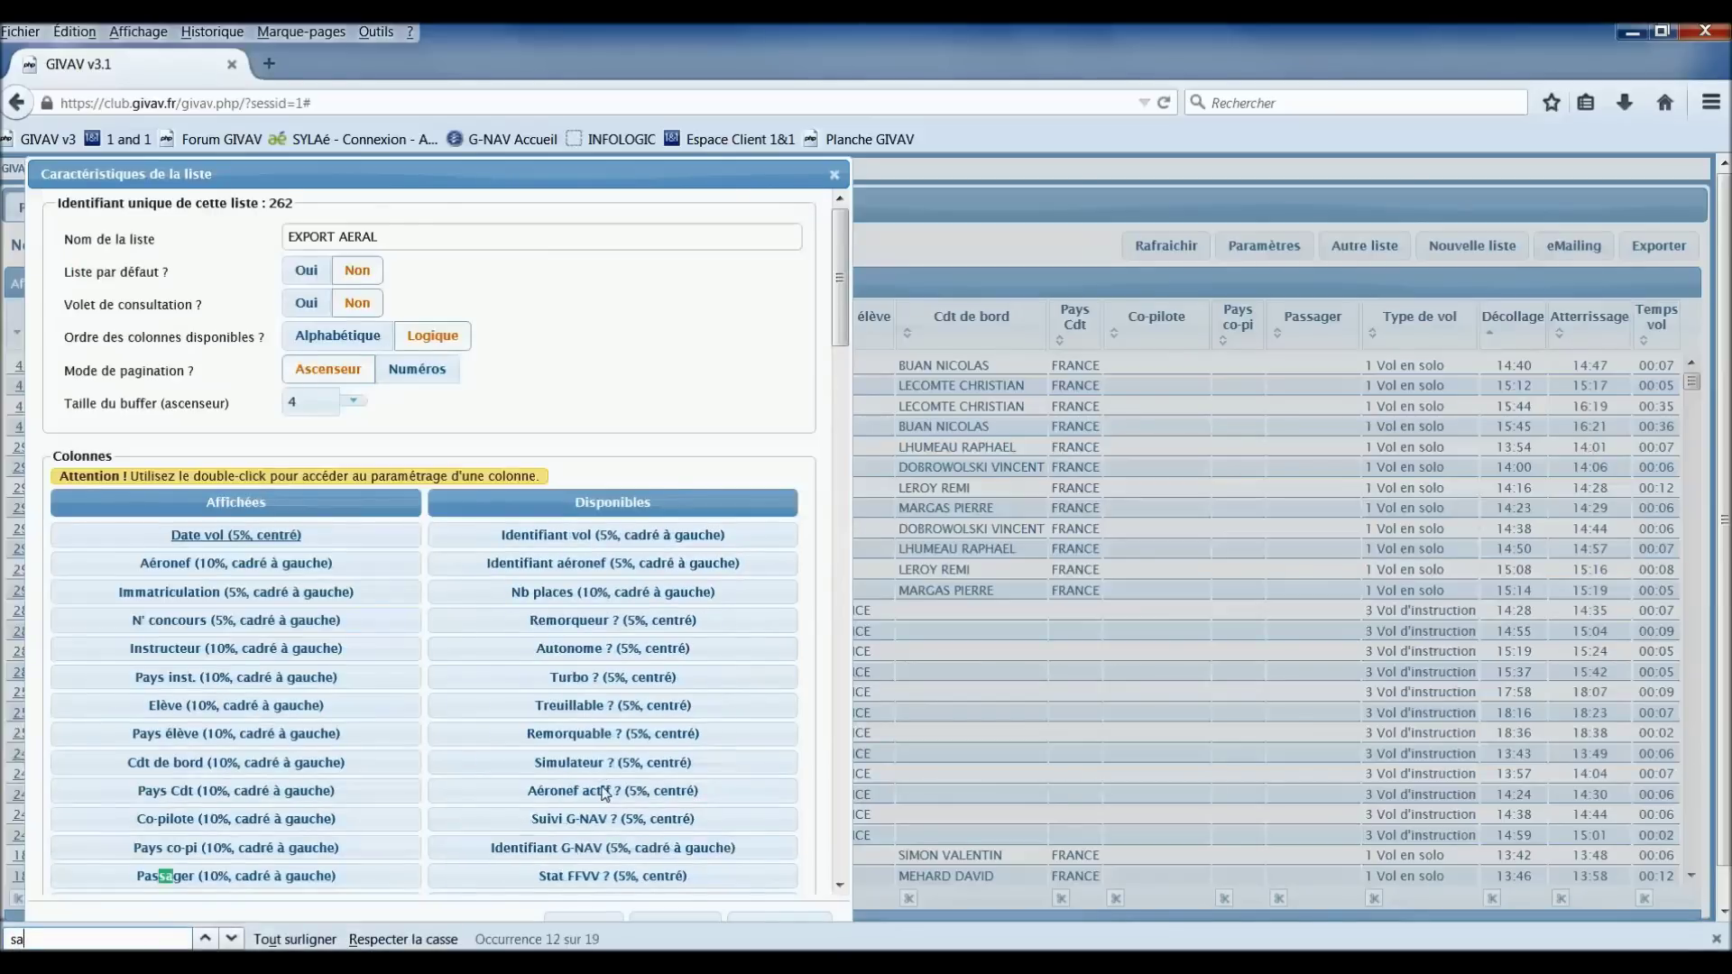
text(ison)
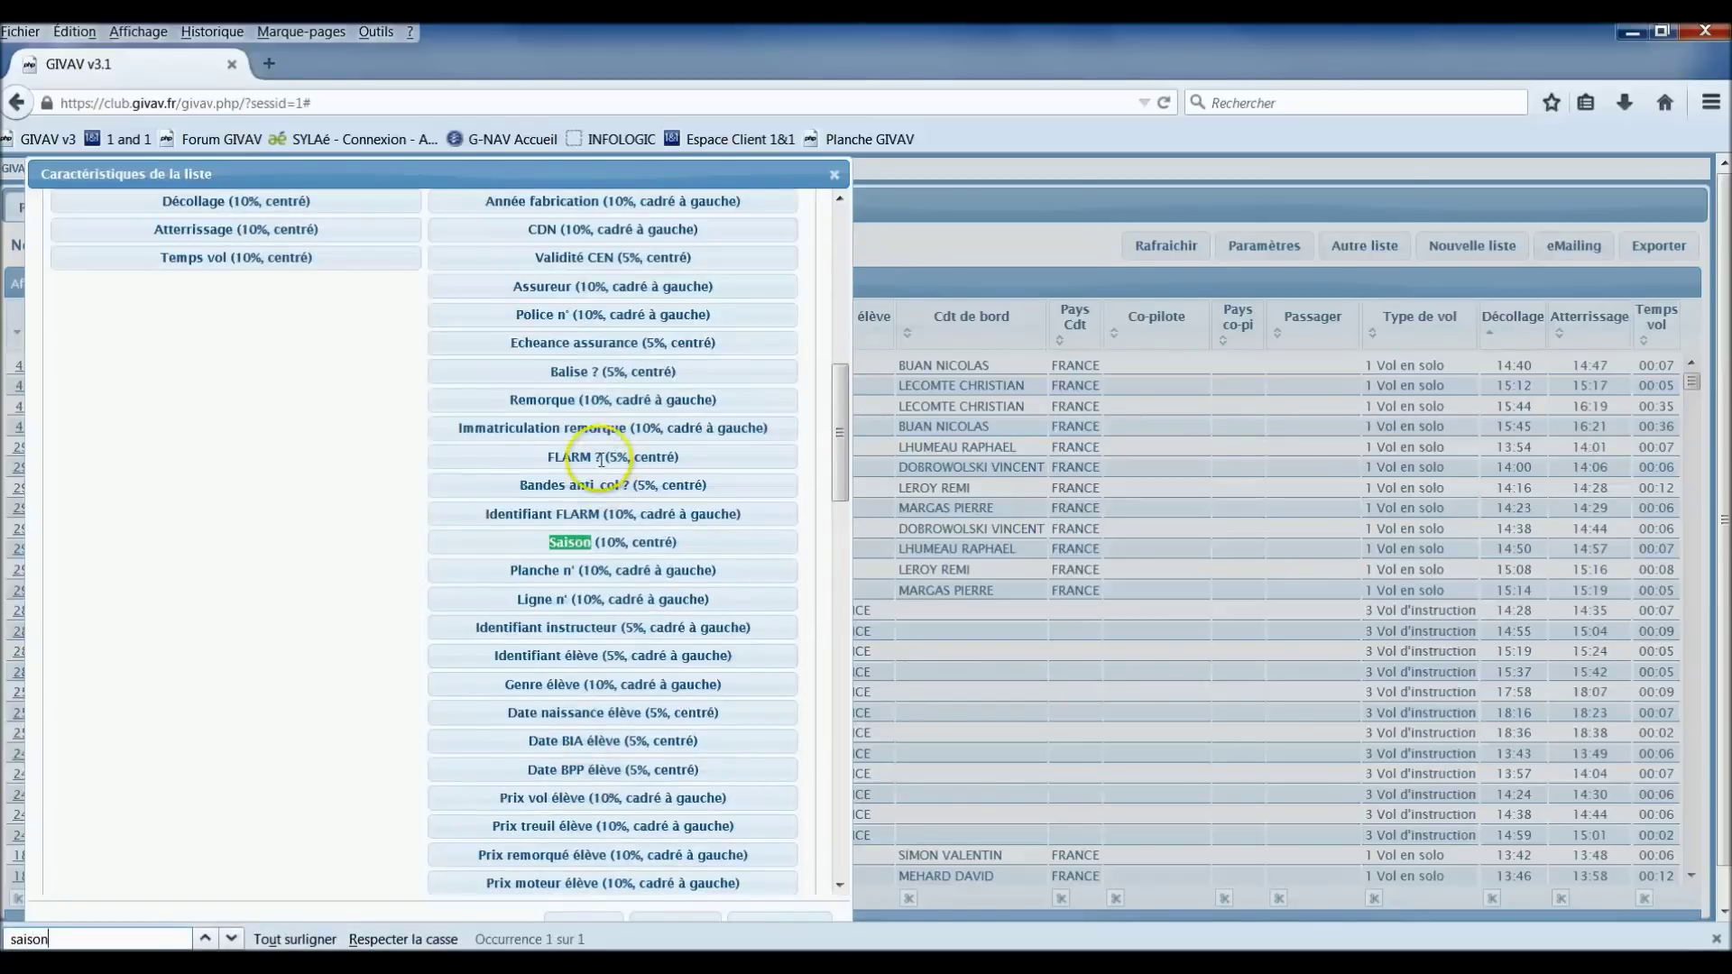
drag(571, 542, 200, 354)
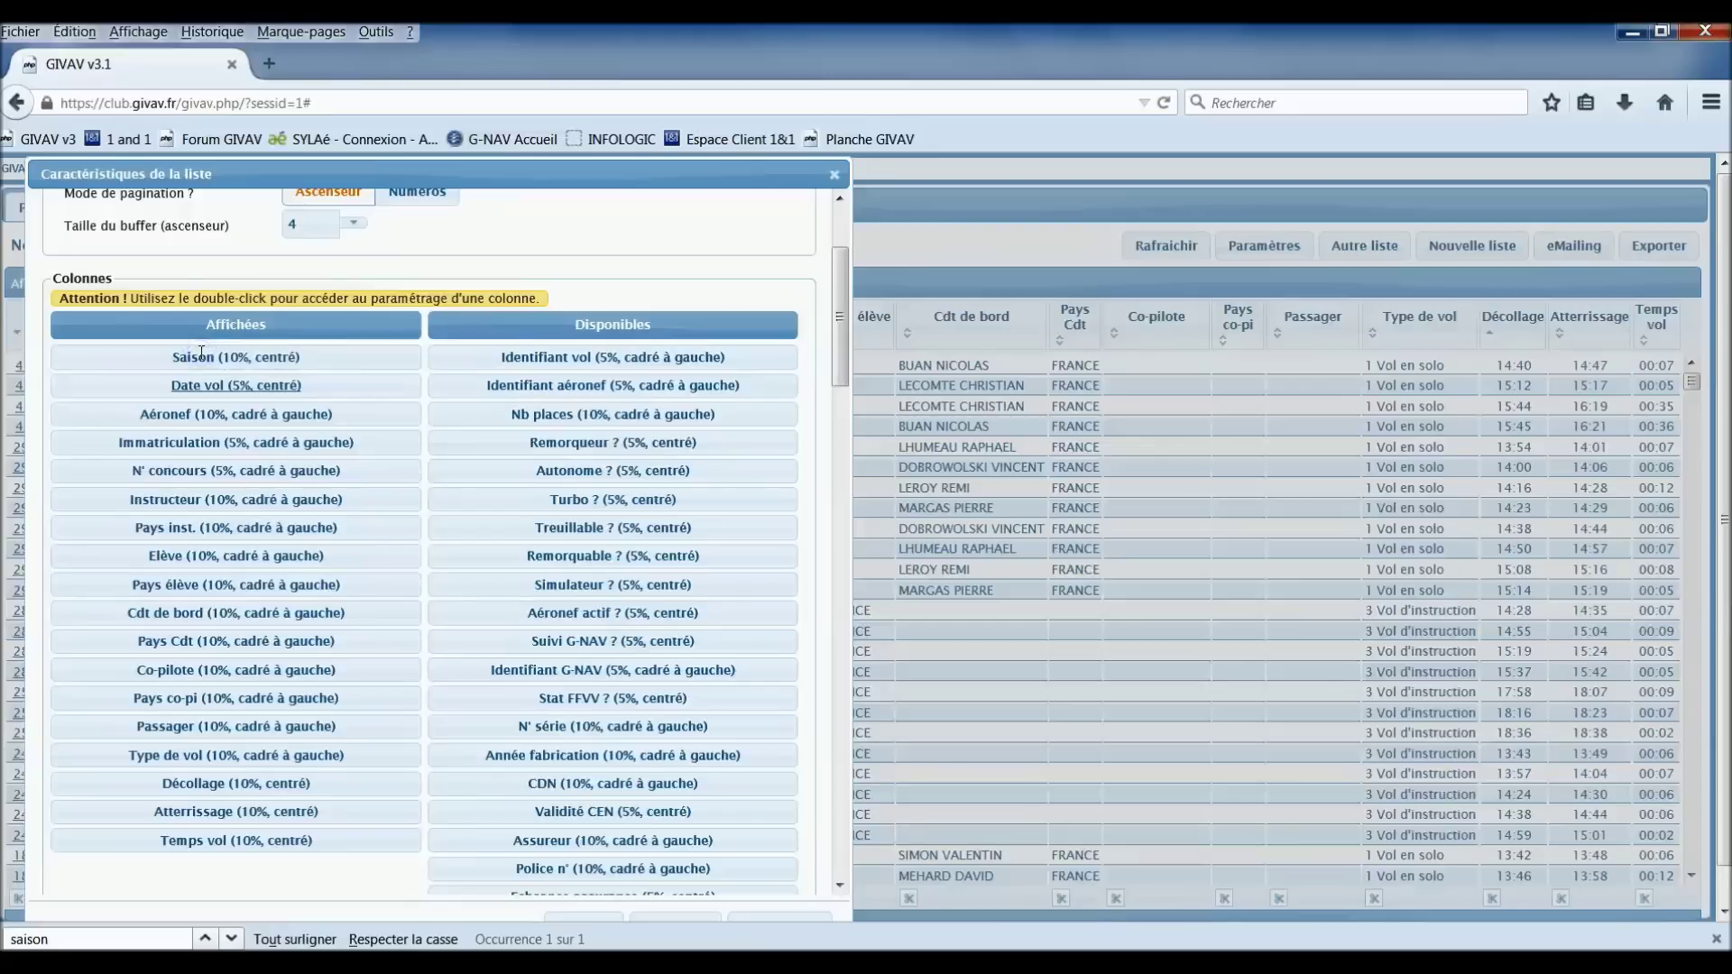
key(alt+Tab)
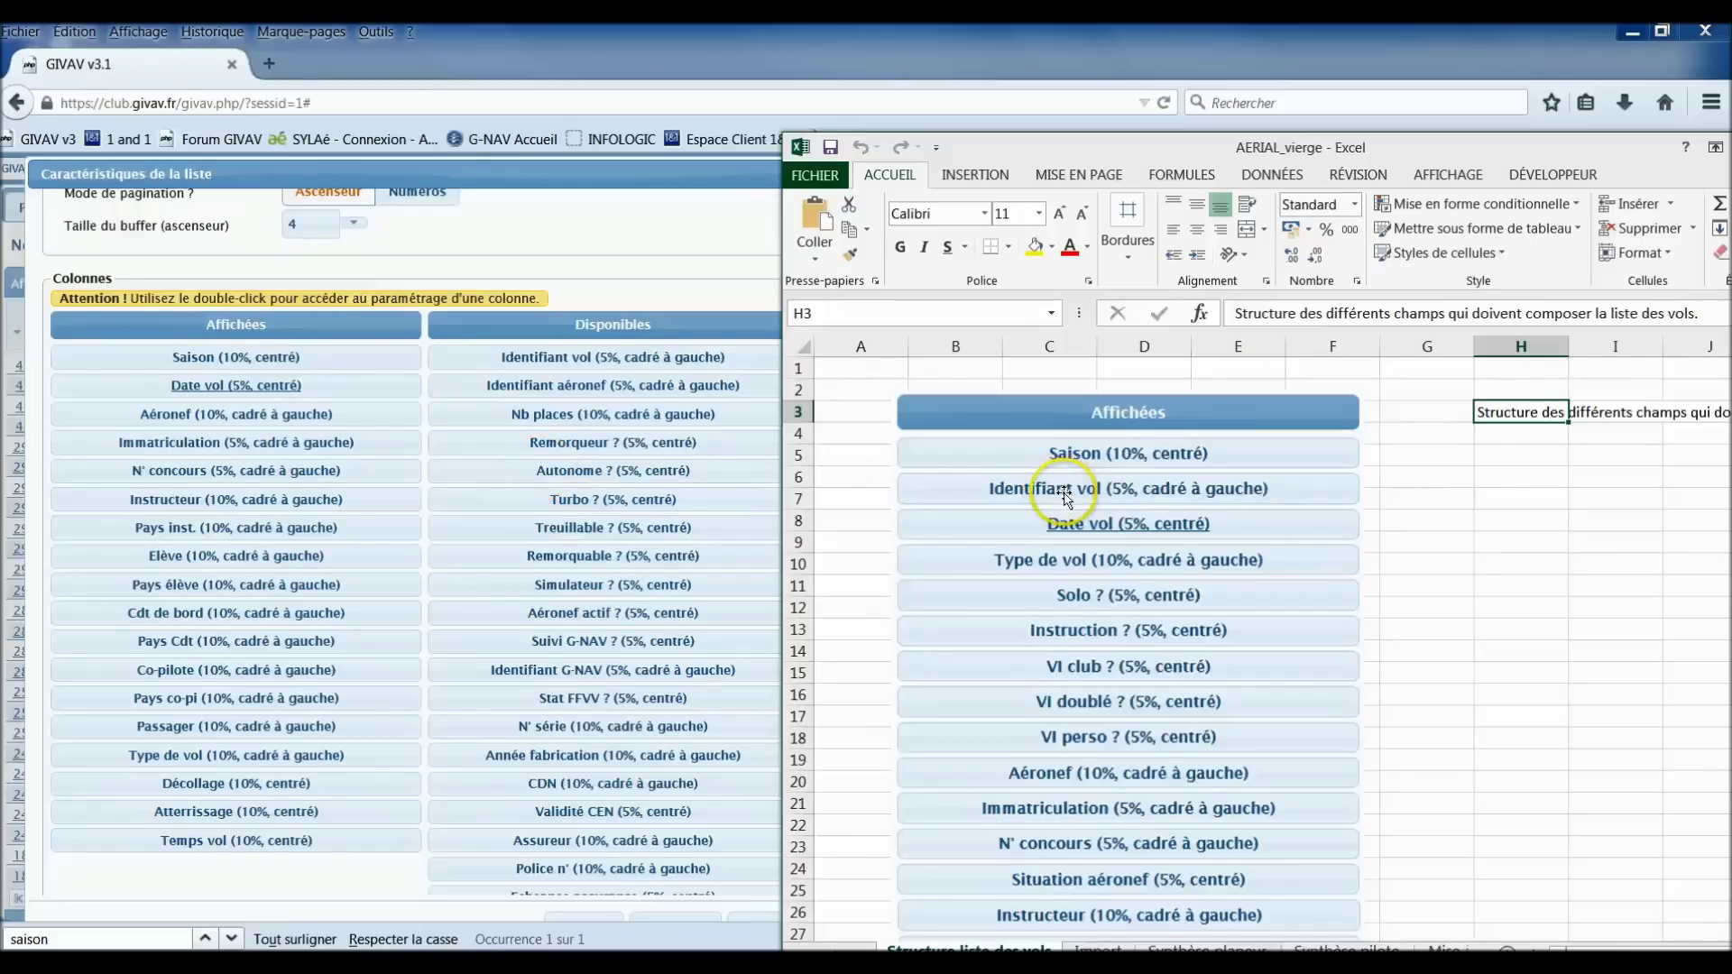
Step: Add Identifiant vol to the displayed columns above Date vol
click(624, 357)
drag(619, 359, 232, 380)
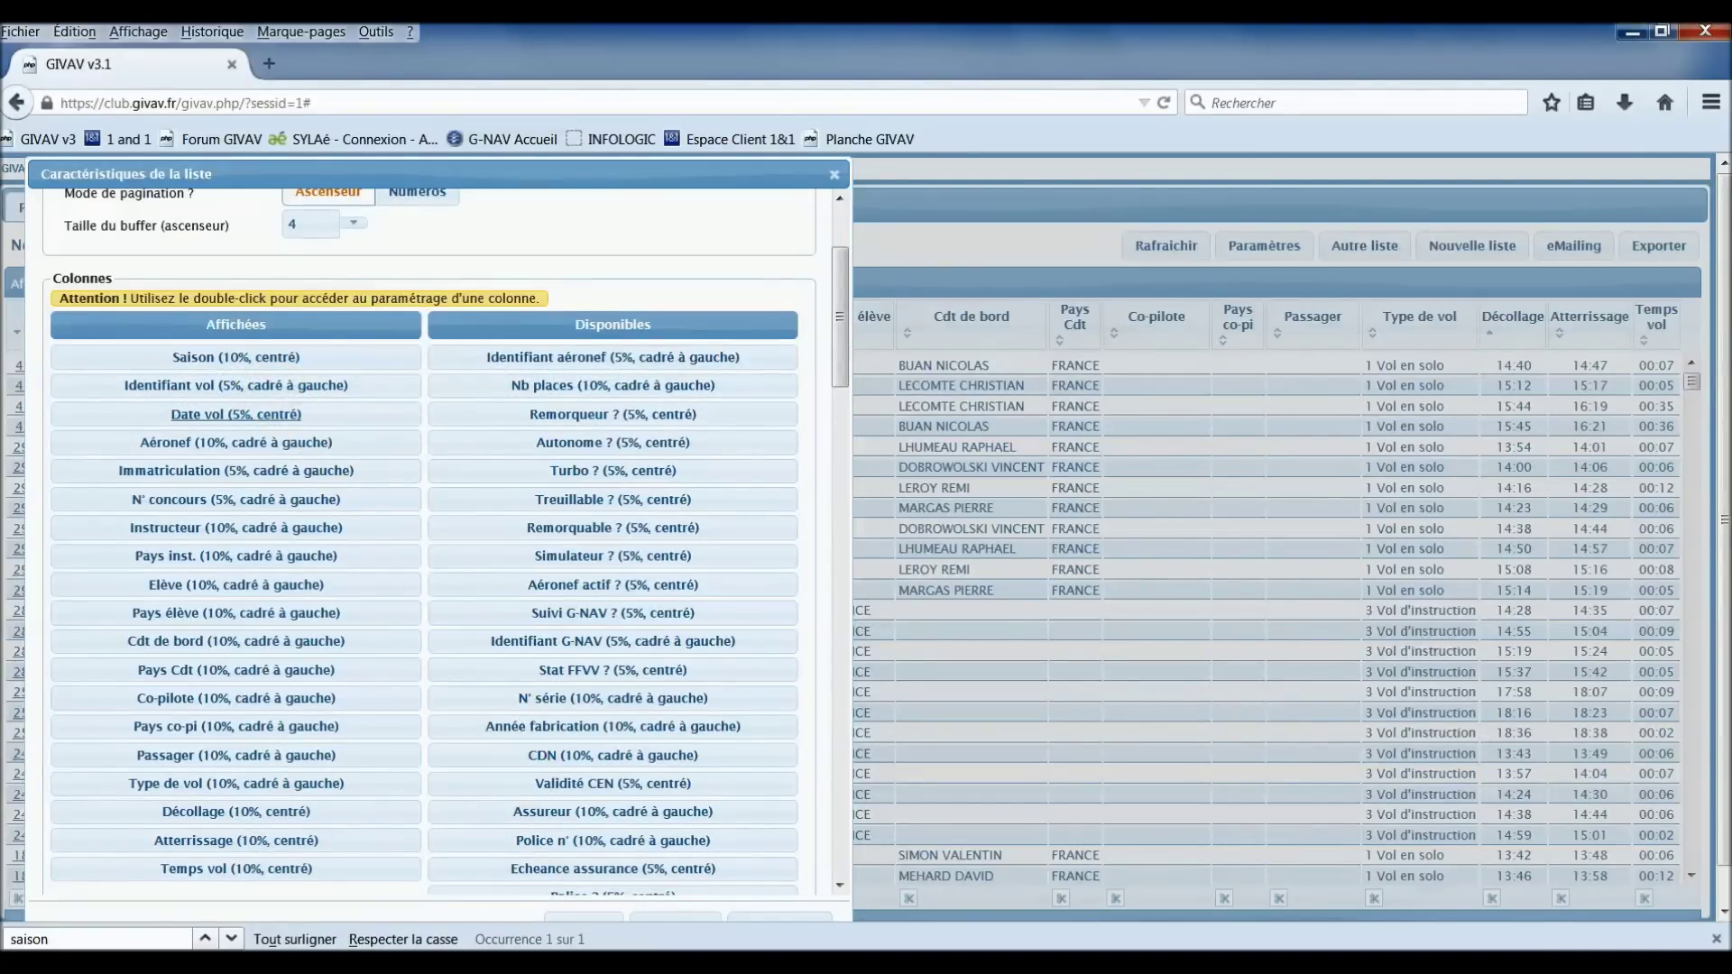
key(alt+Tab)
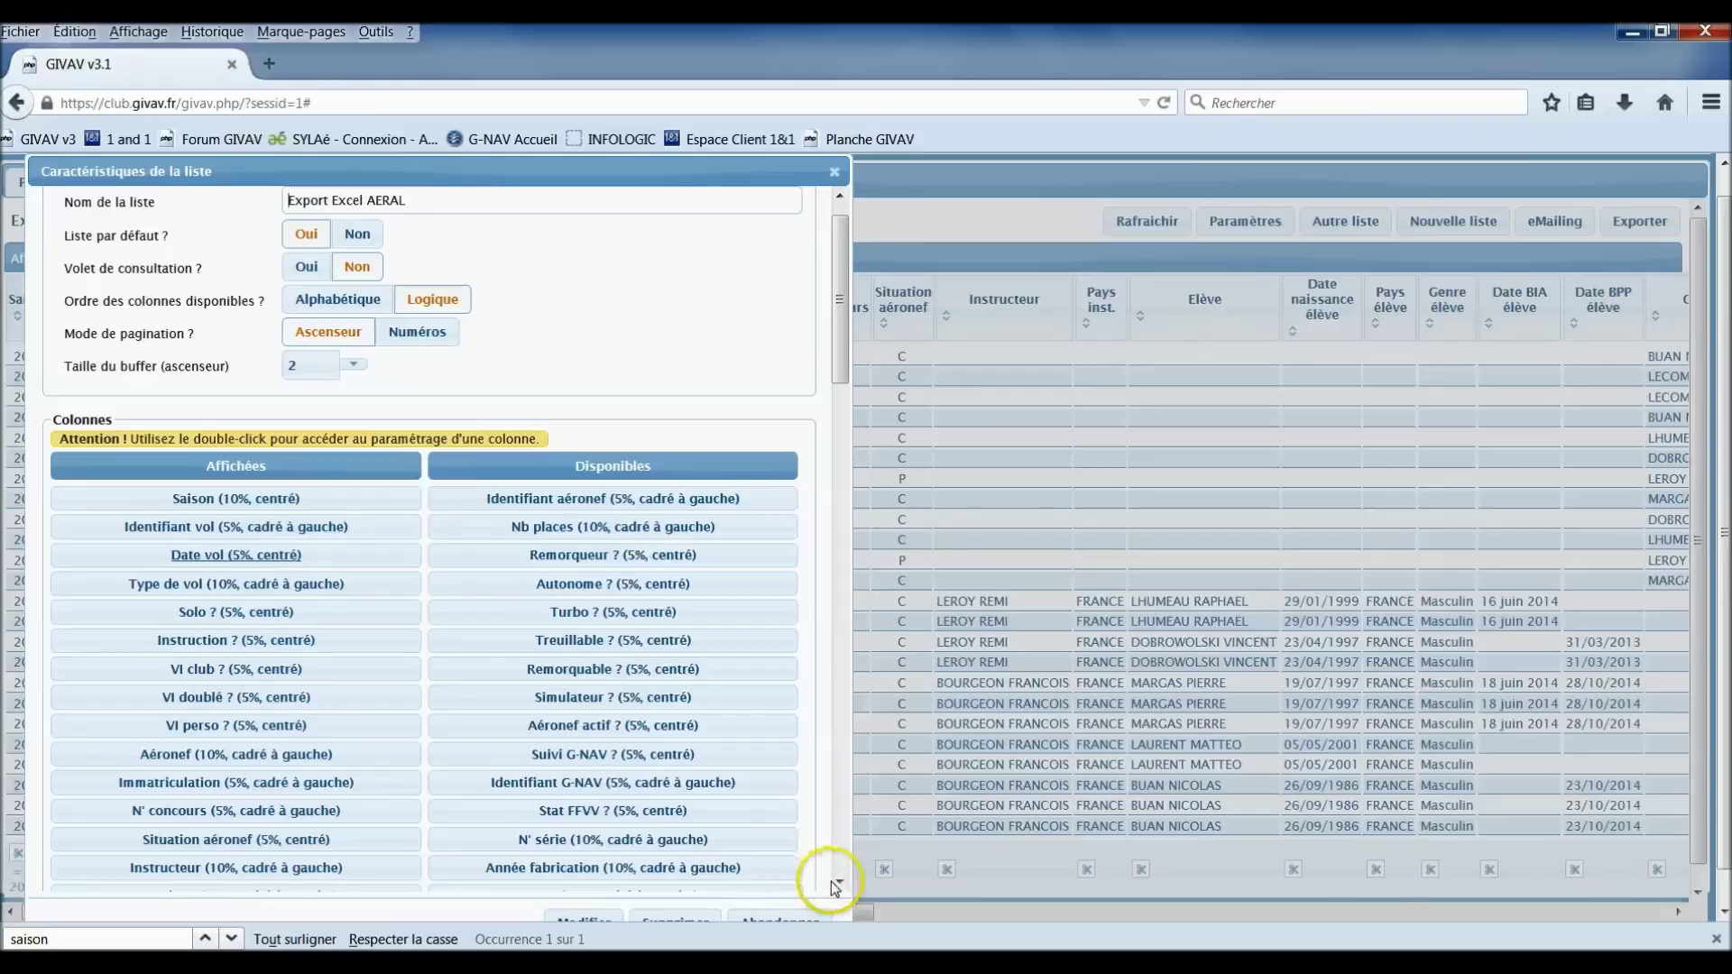
Step: Place the workbook beside the list settings and check the remaining columns against 'Structure liste des vols'
scroll(841, 887, down, 10)
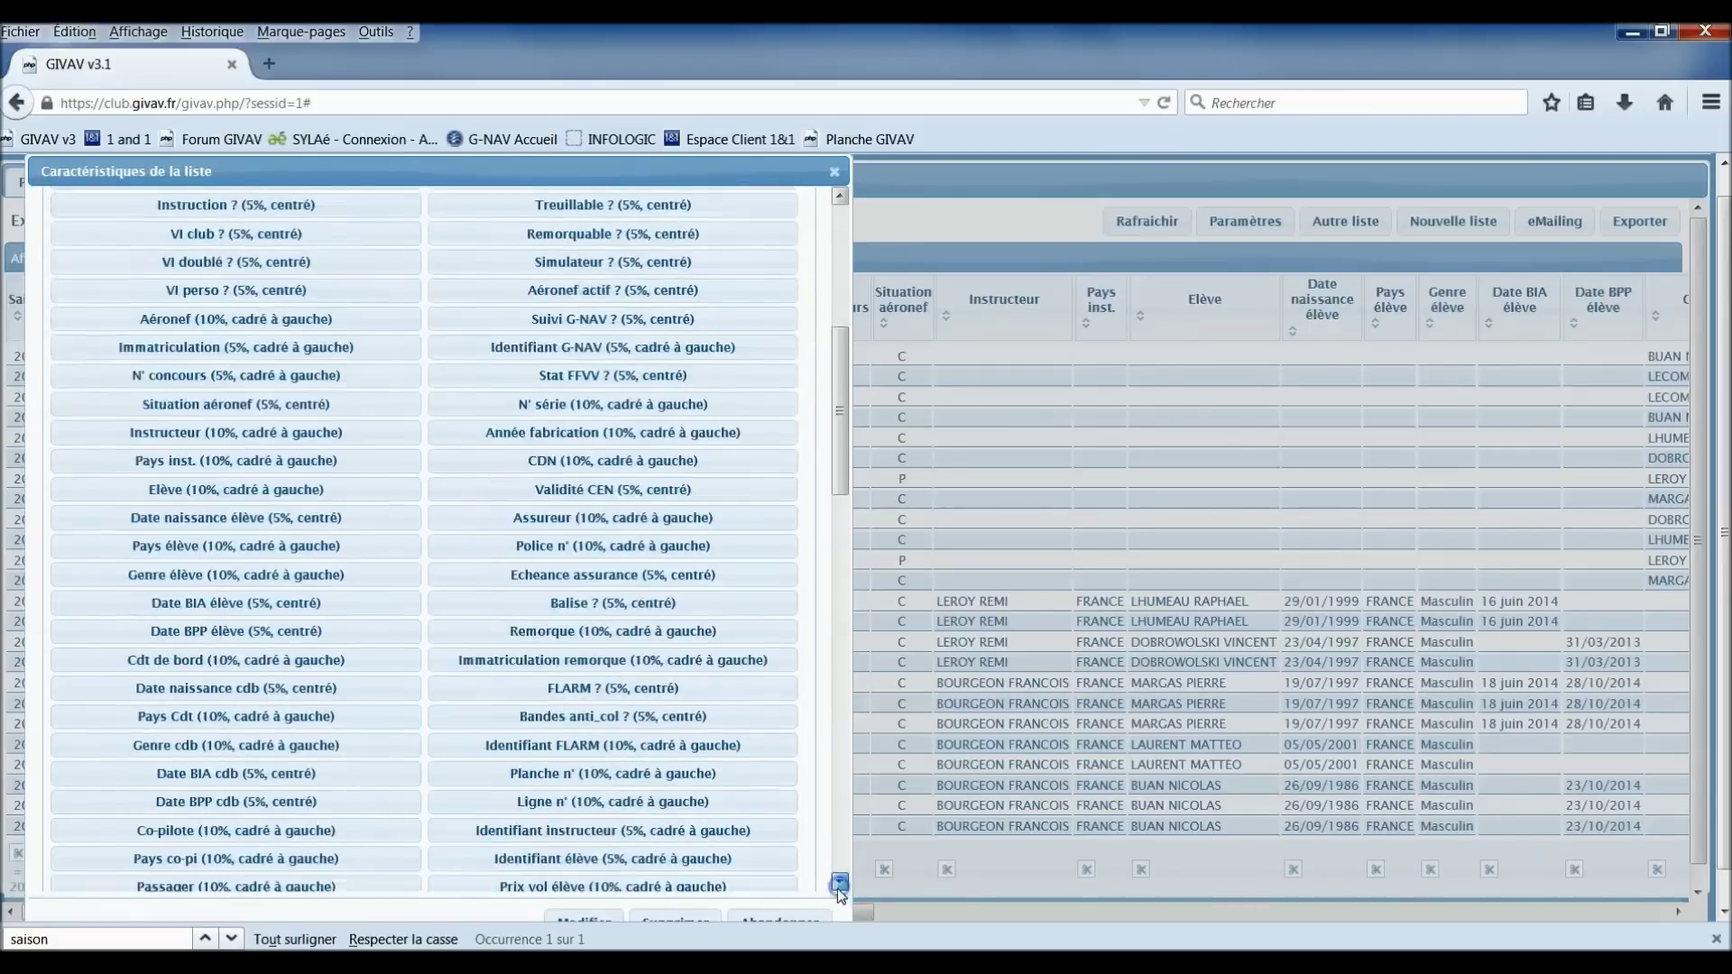
key(alt+Tab)
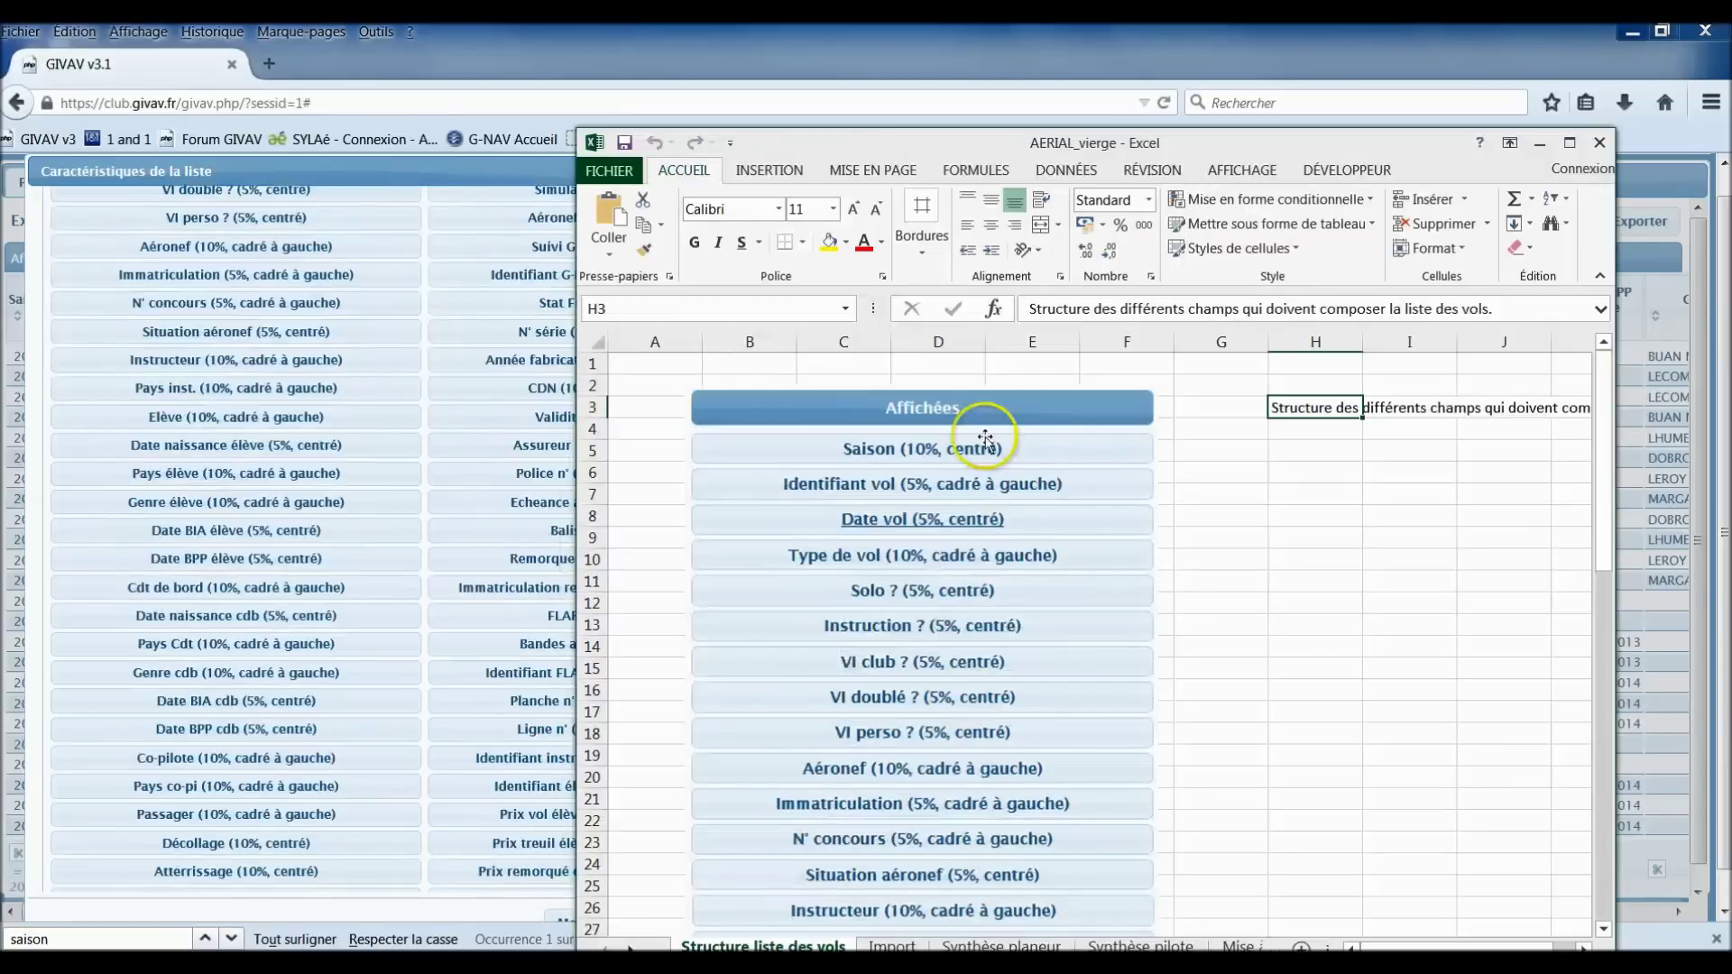
drag(975, 135, 1246, 107)
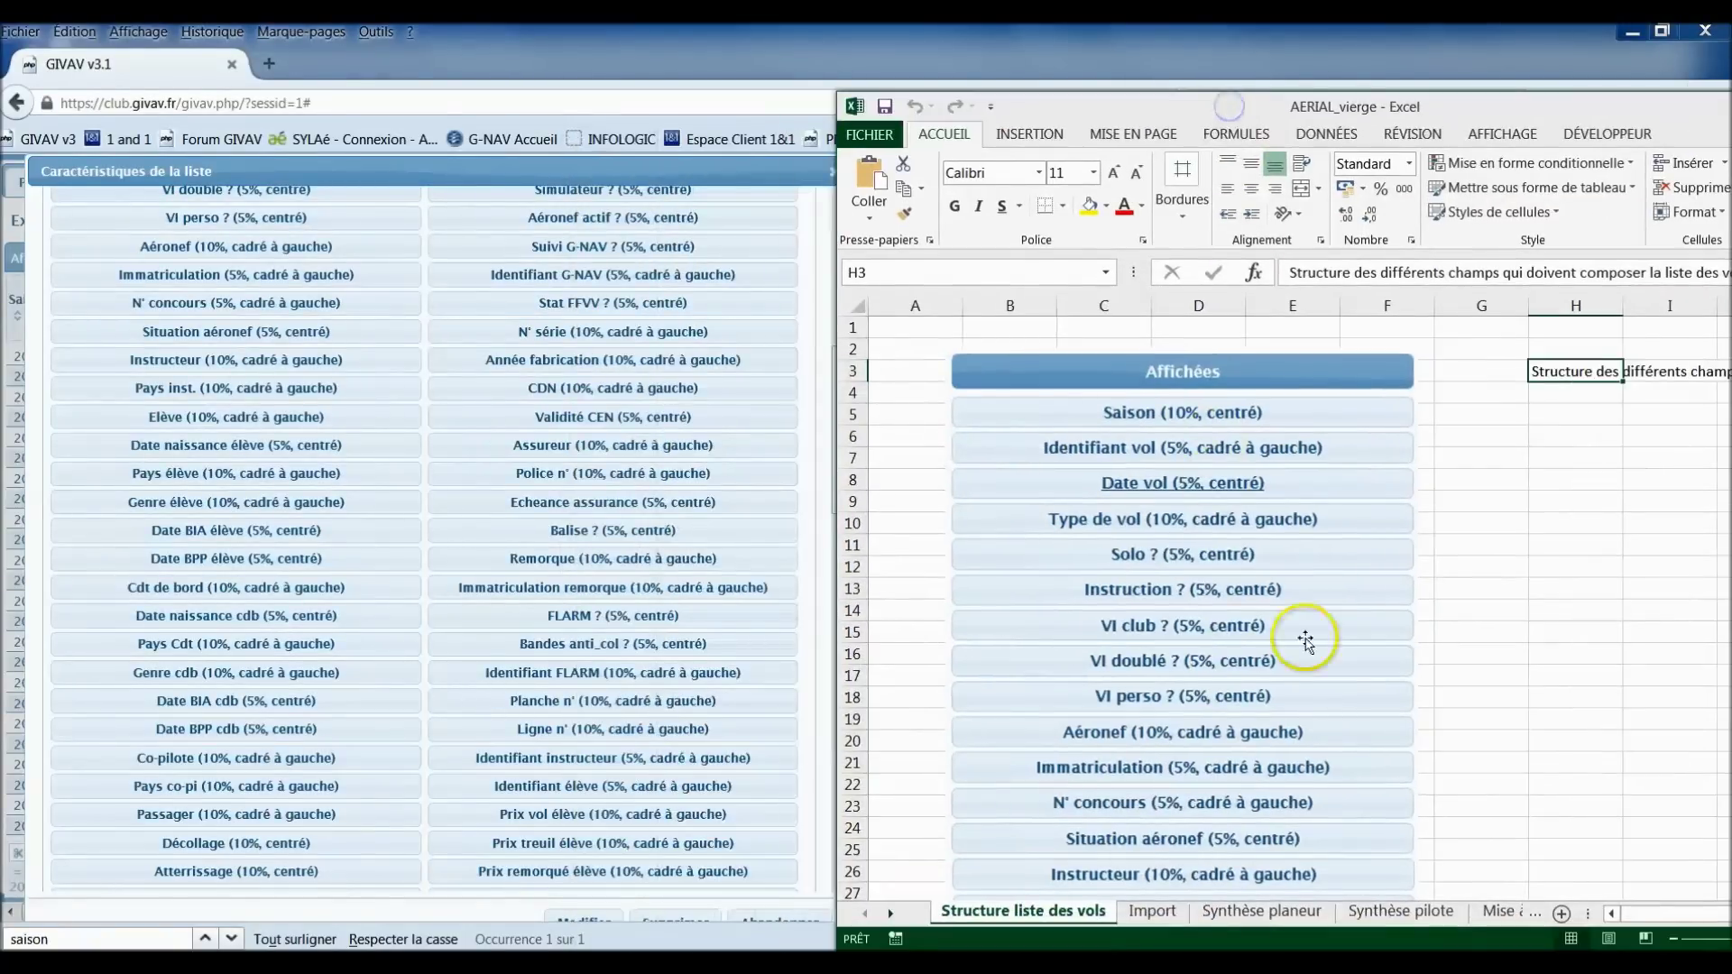
scroll(1321, 663, down, 5)
scroll(1325, 667, down, 3)
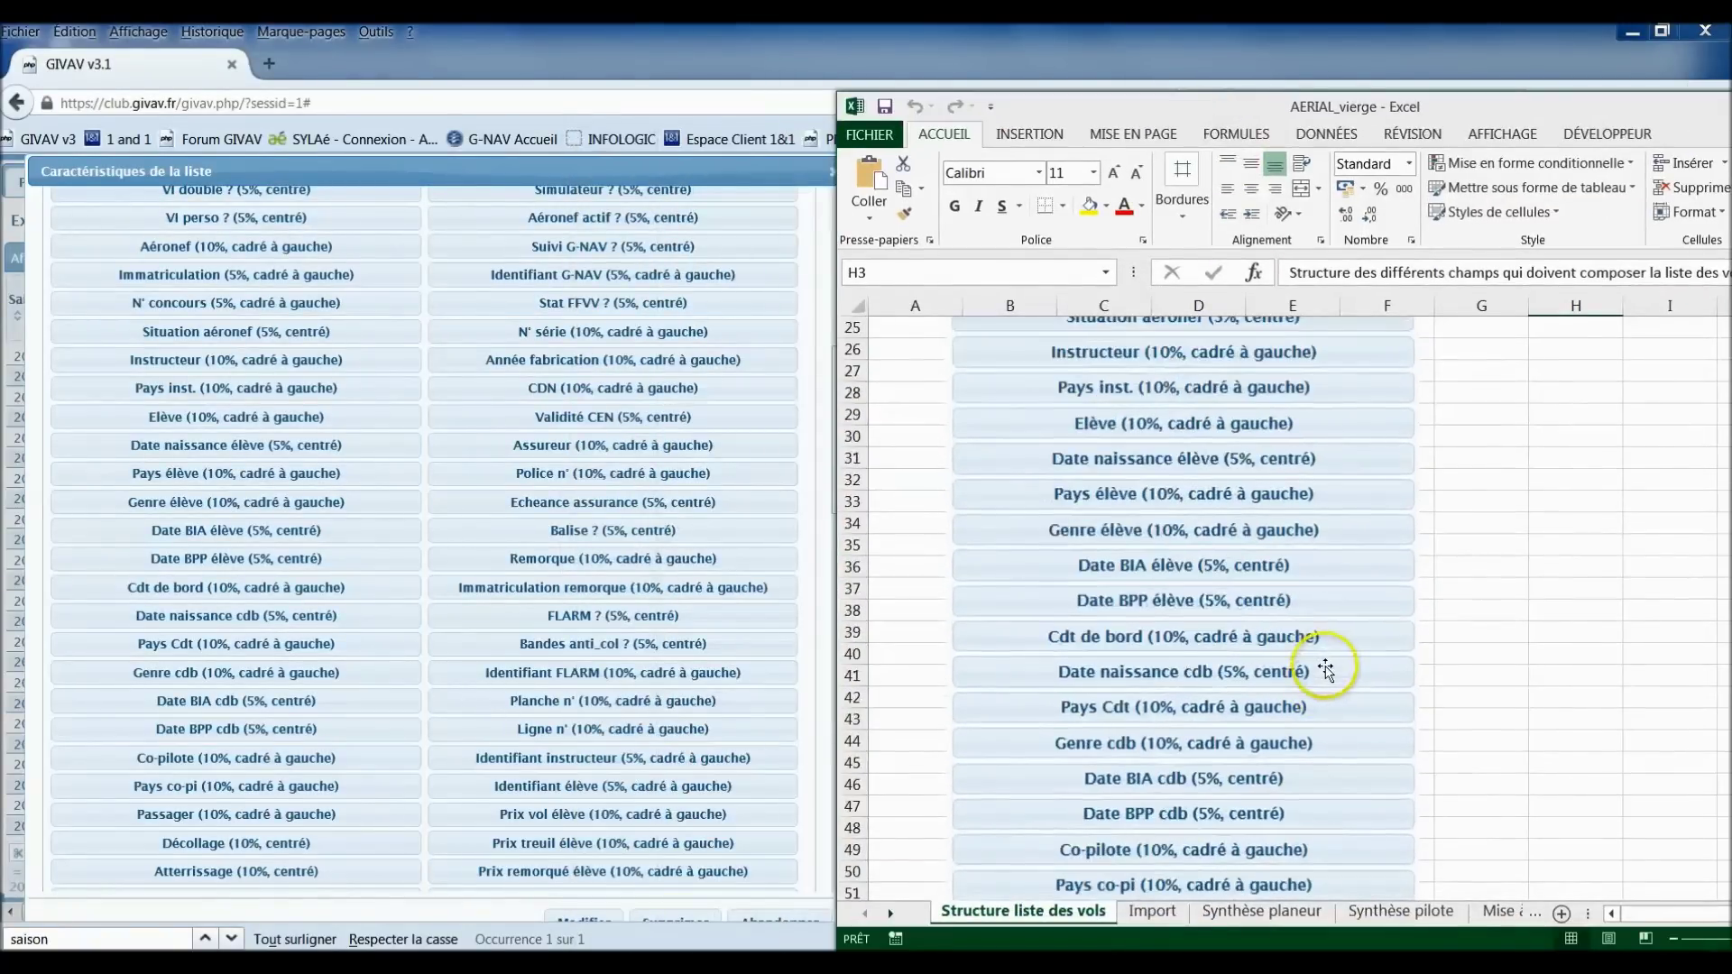
scroll(1325, 670, down, 4)
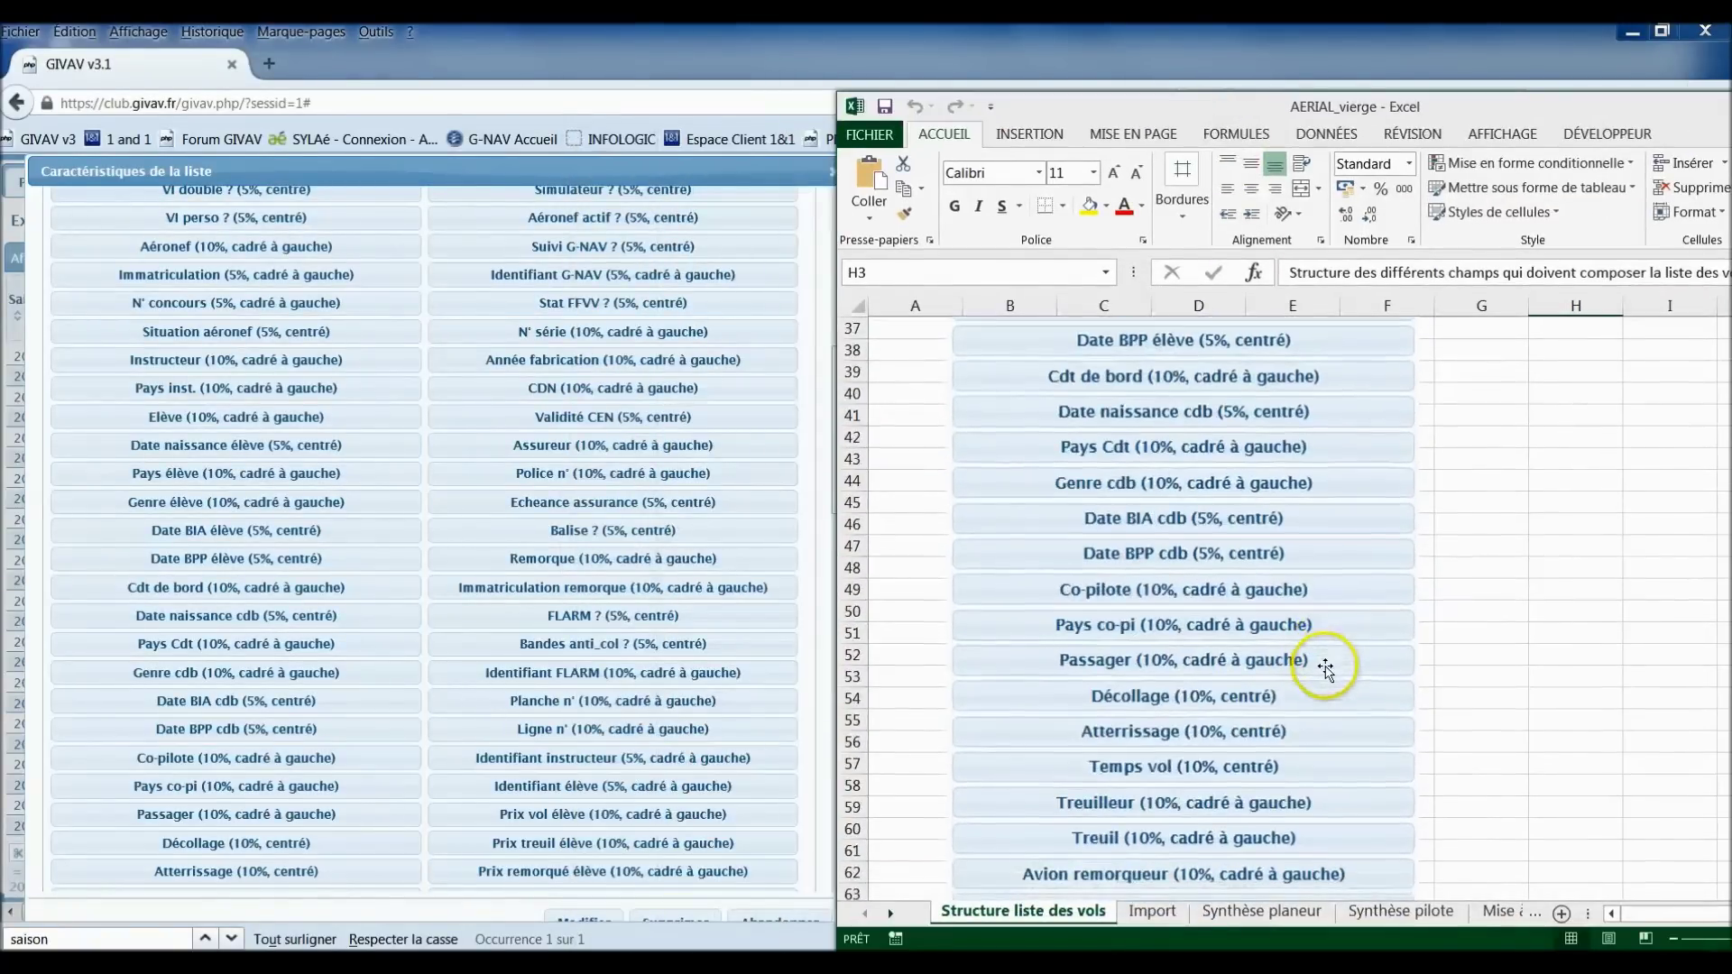
click(594, 920)
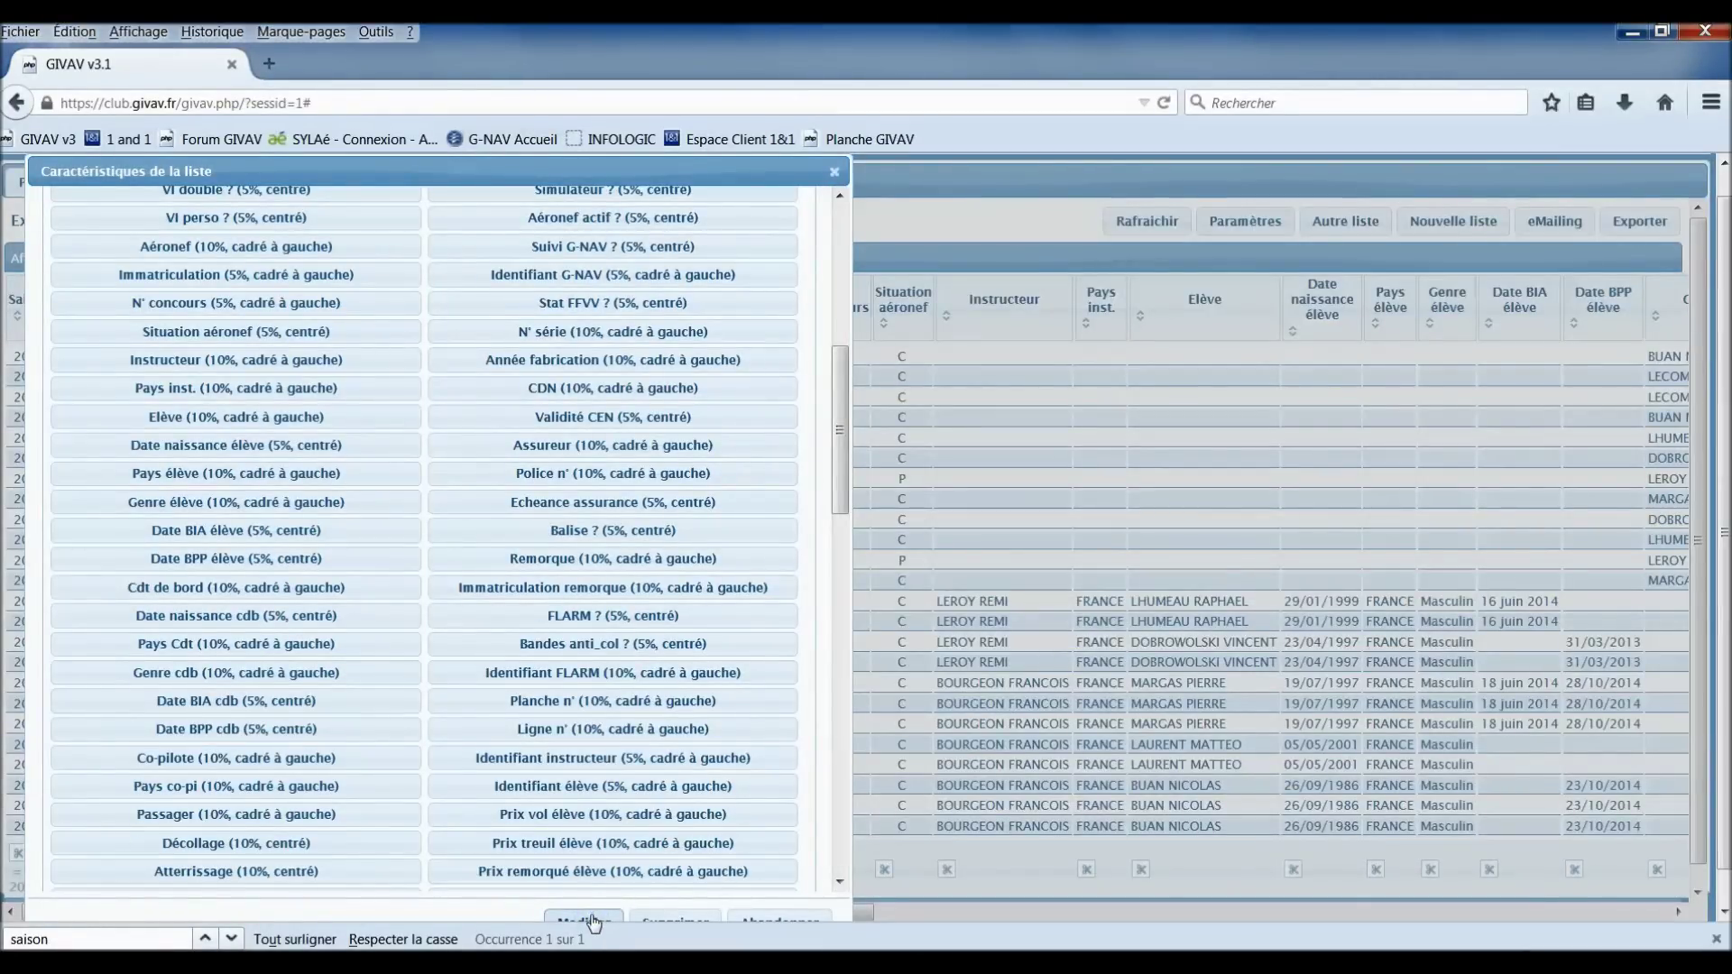
Step: Apply the new columns and filter the flight list to Saison equal to 2014
click(591, 919)
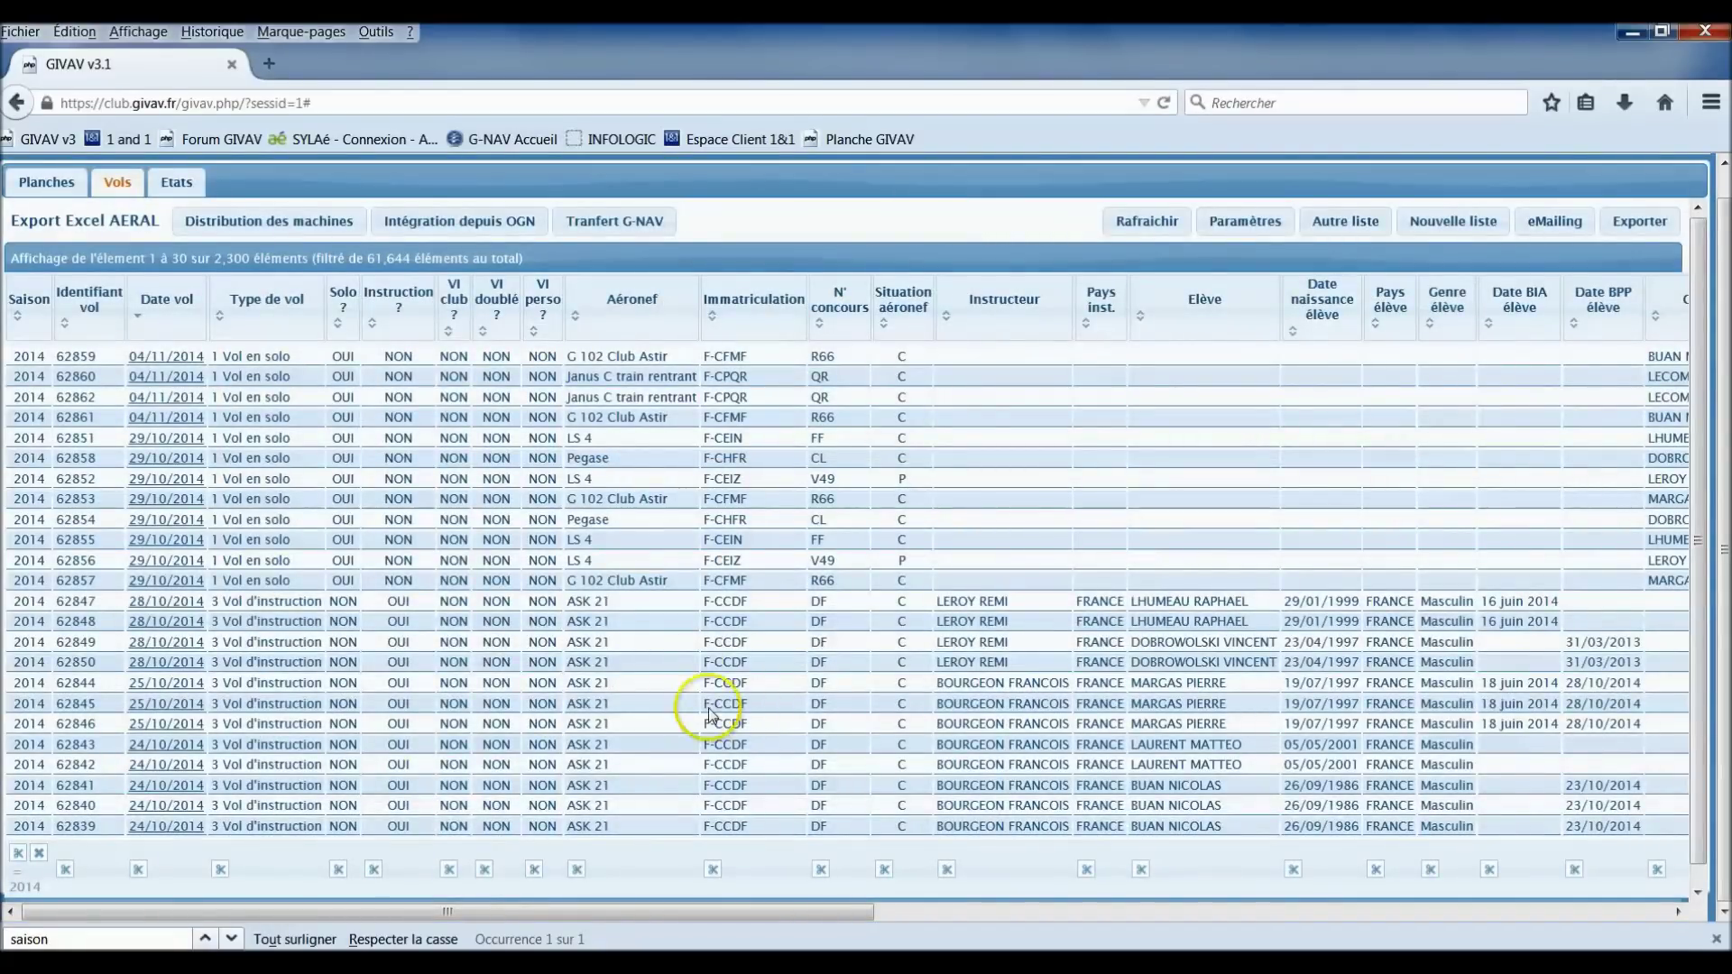
click(19, 855)
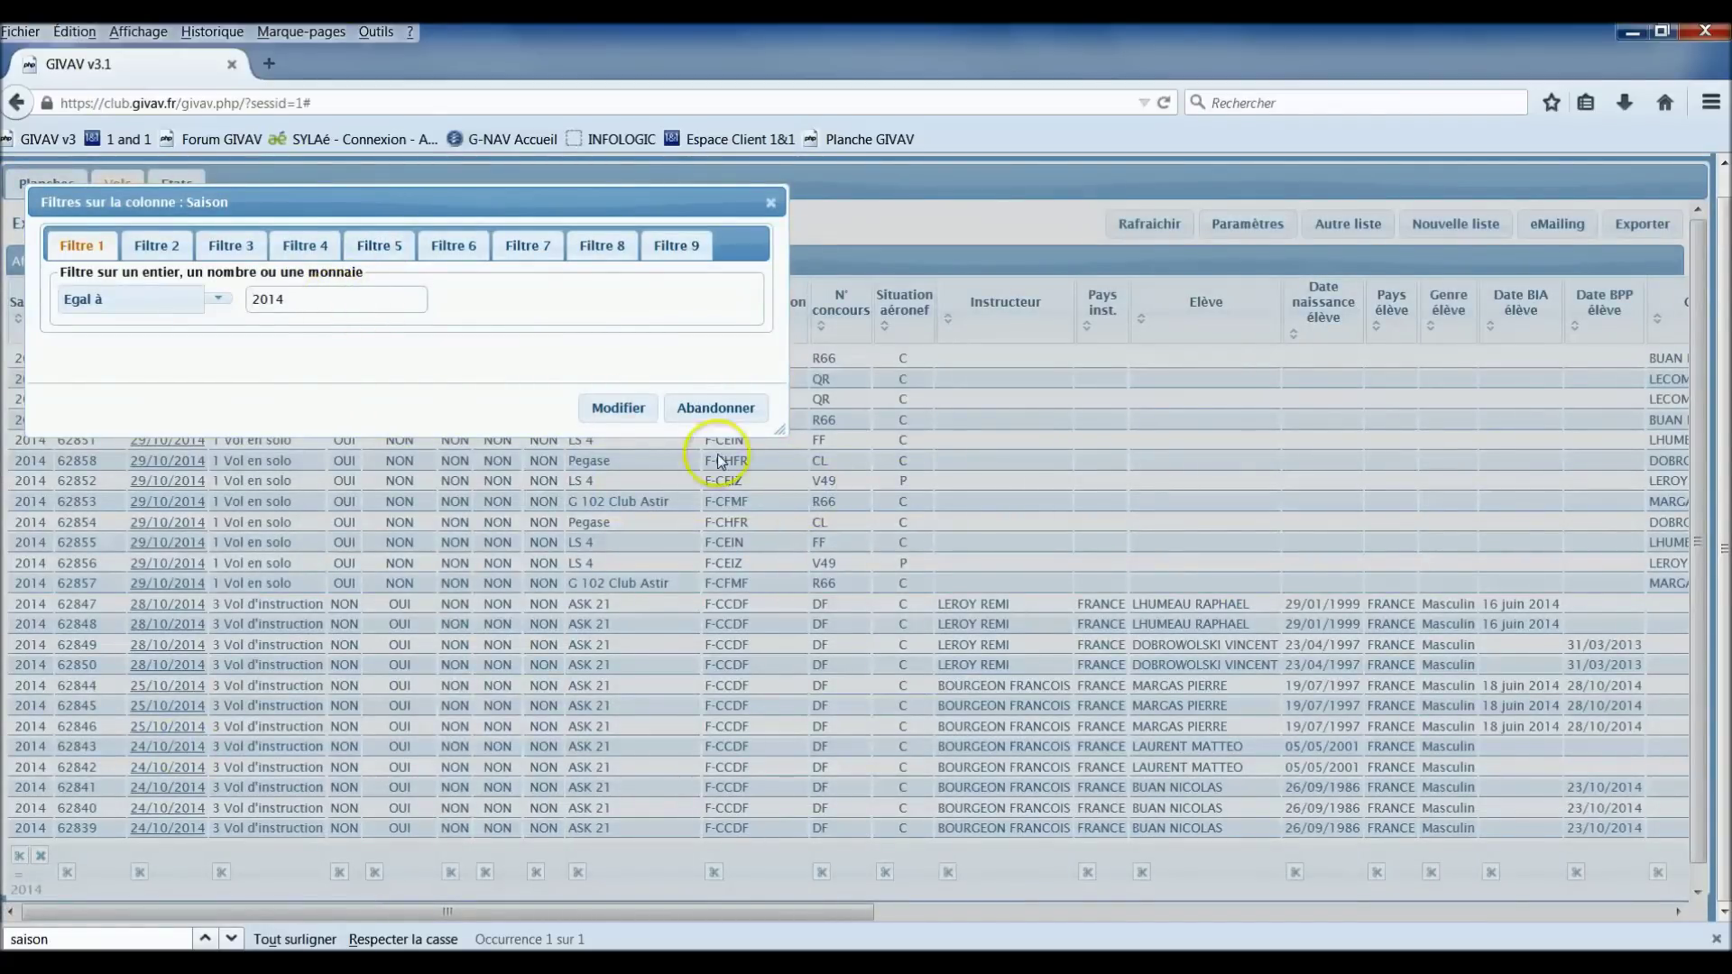
click(618, 408)
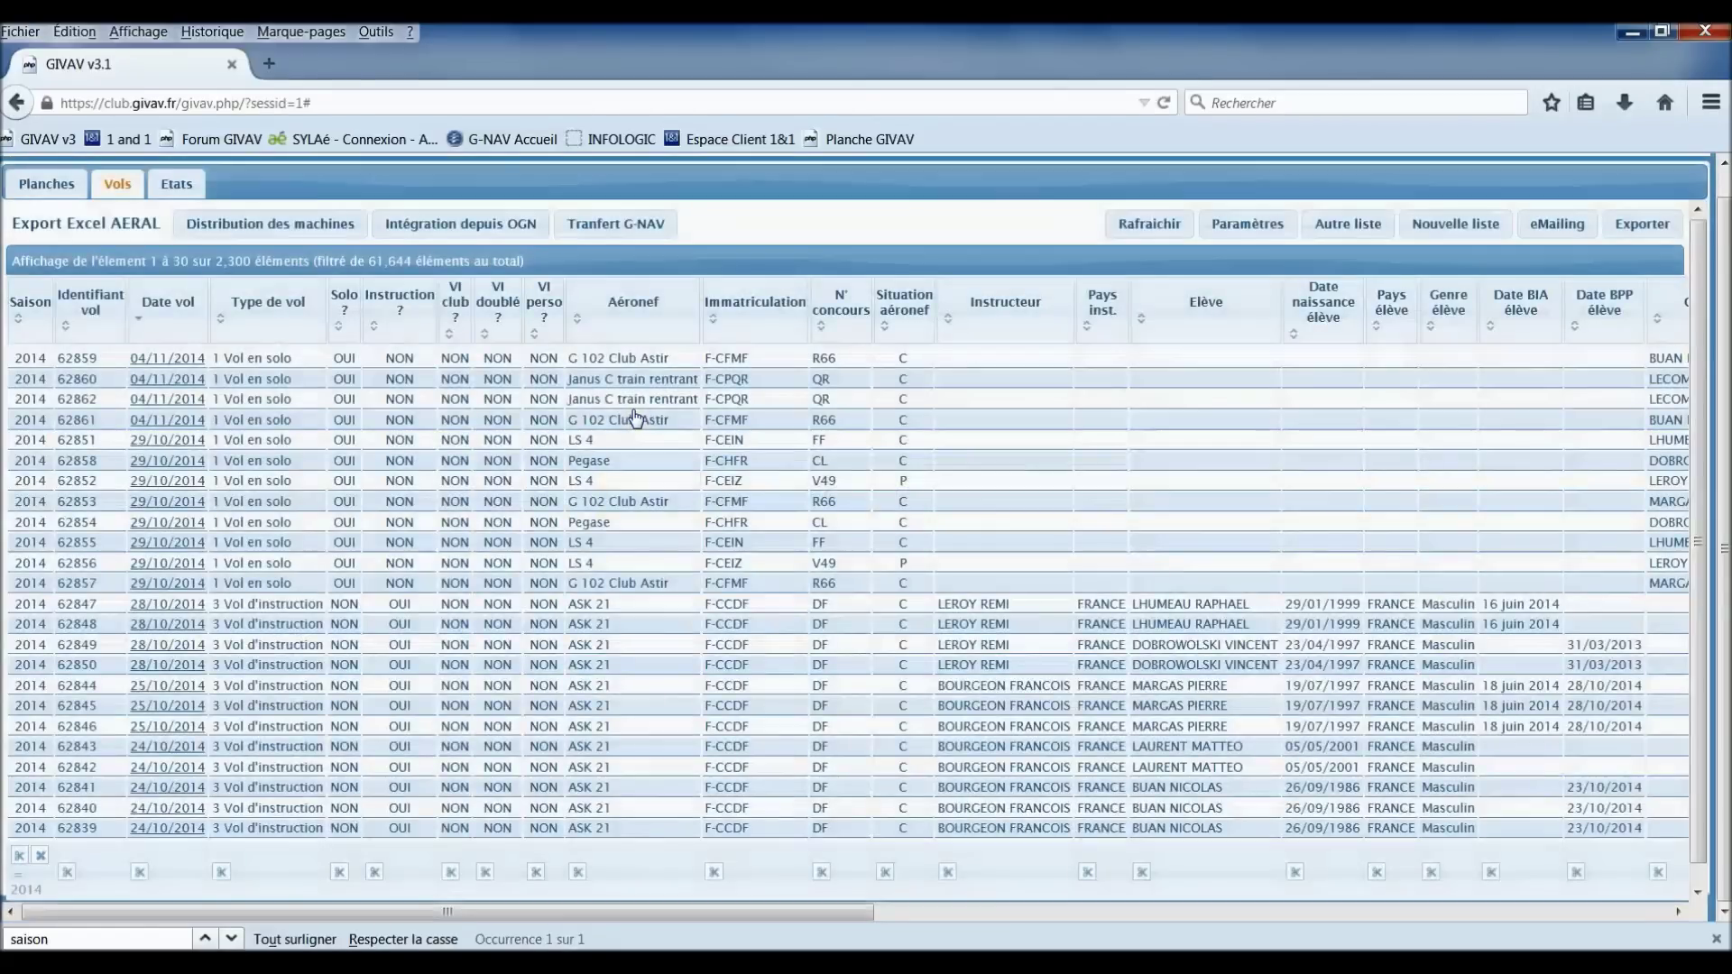
click(947, 541)
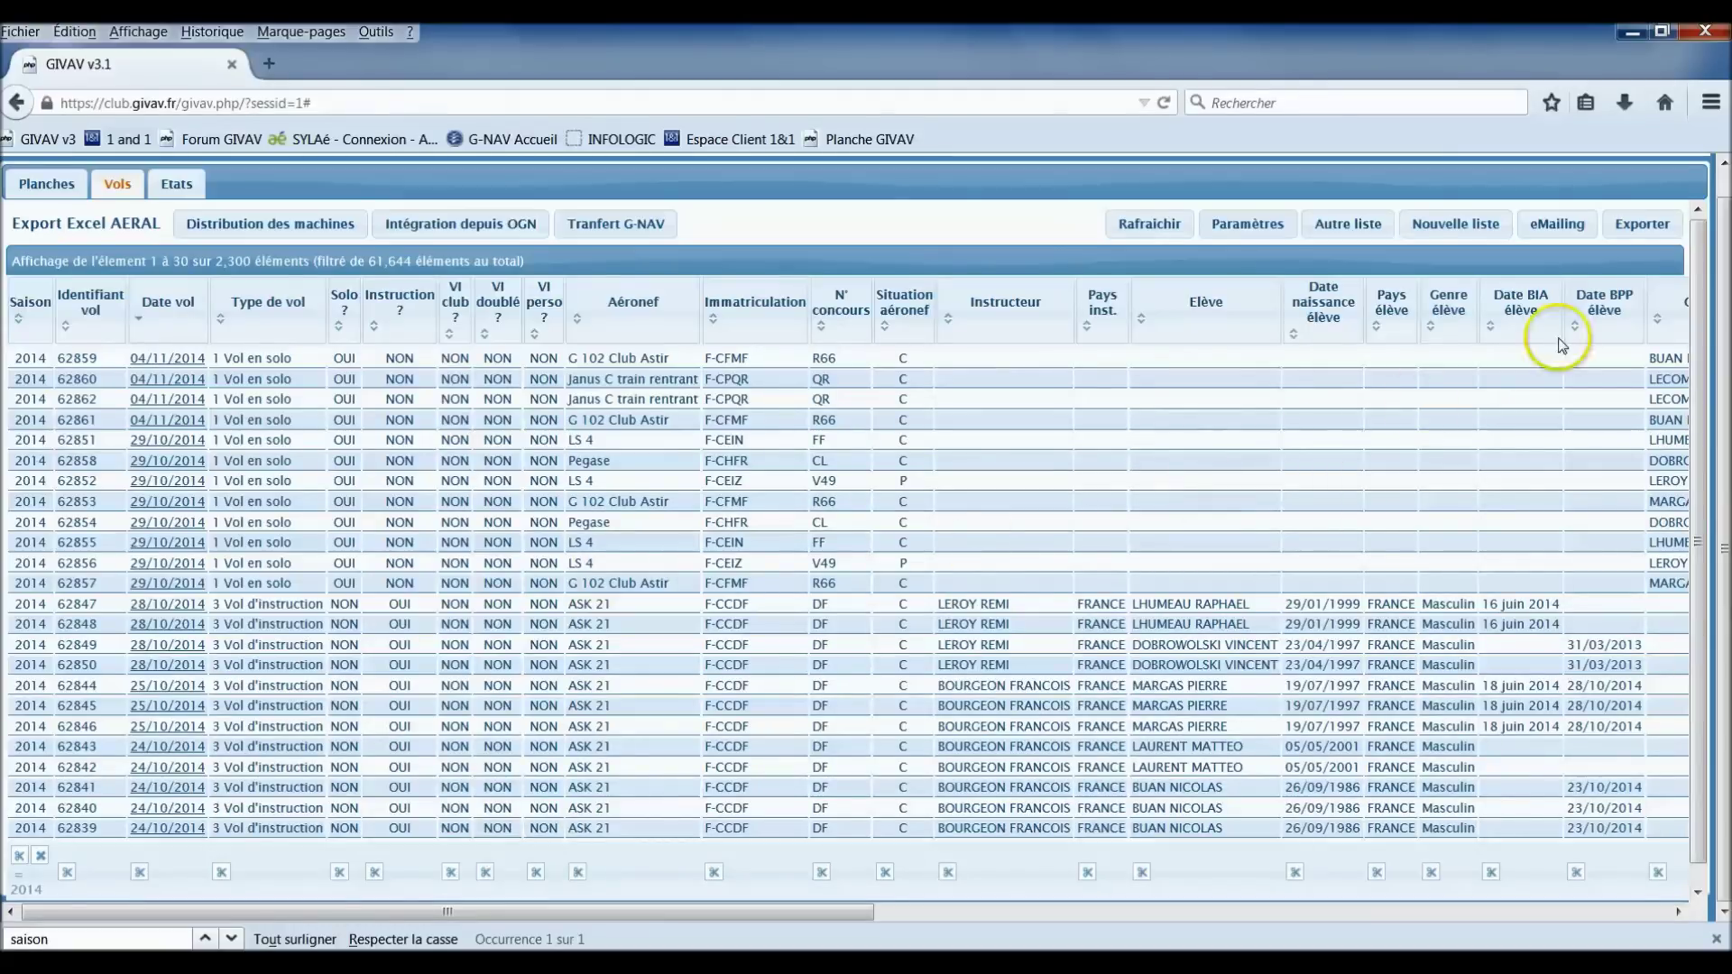
Step: Export the 2014 flight list as semicolon CSV with headers and open it in Excel
click(1645, 227)
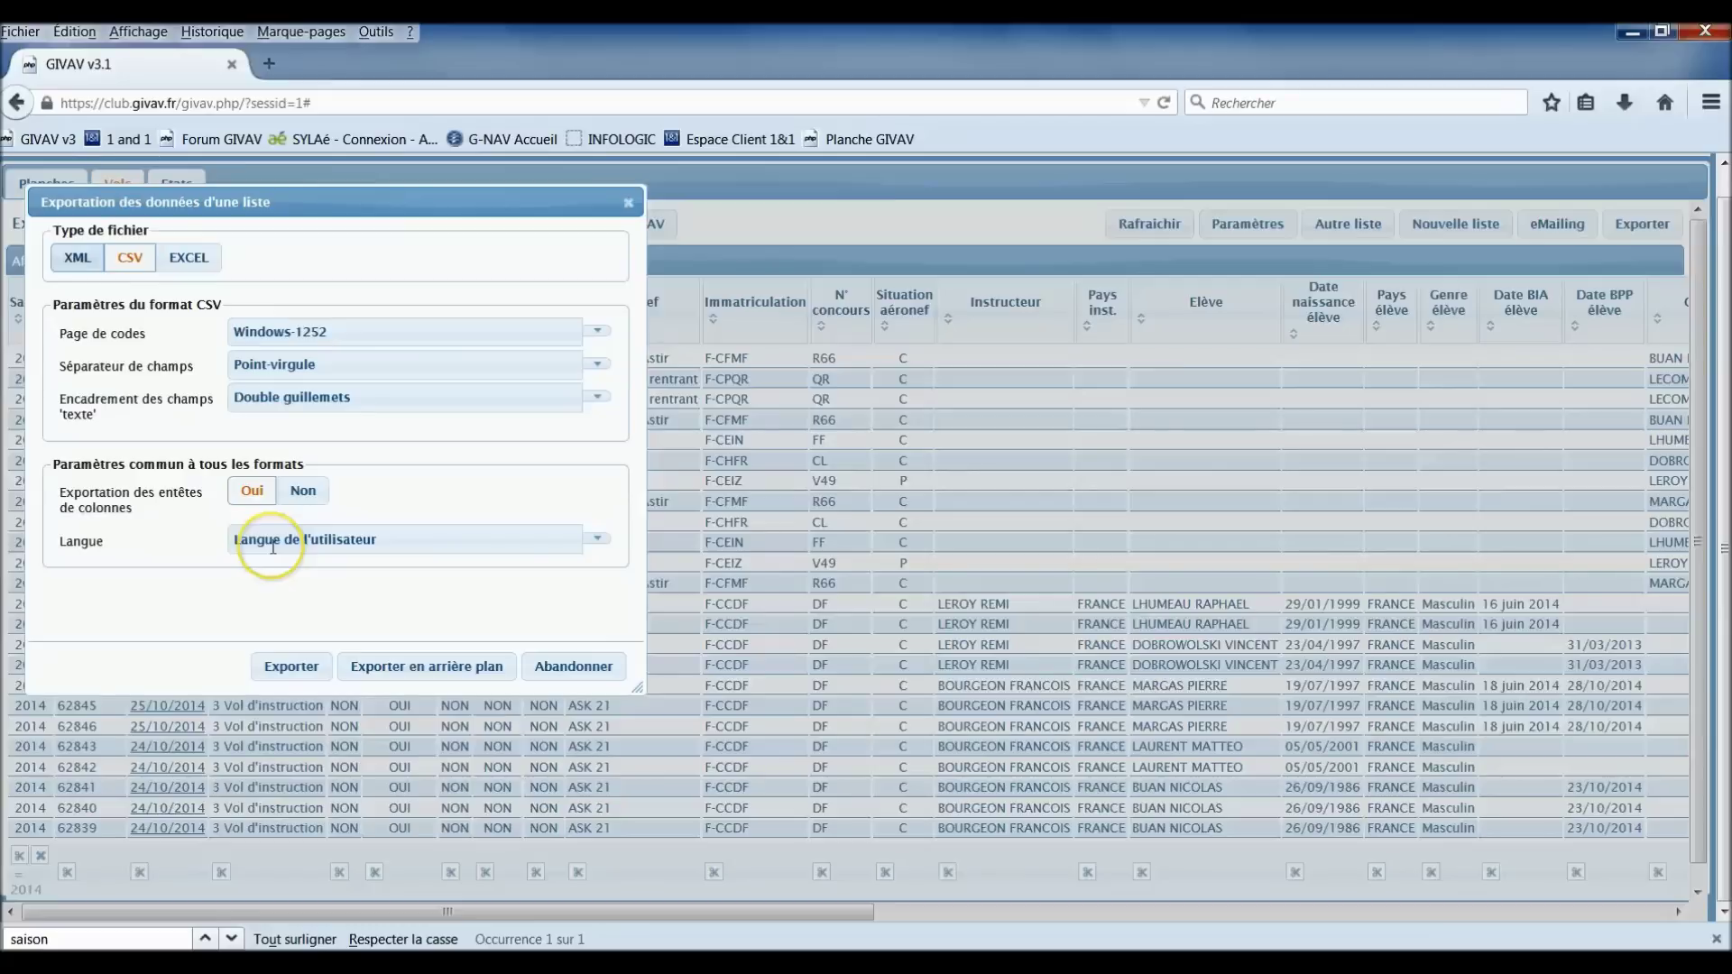
click(292, 667)
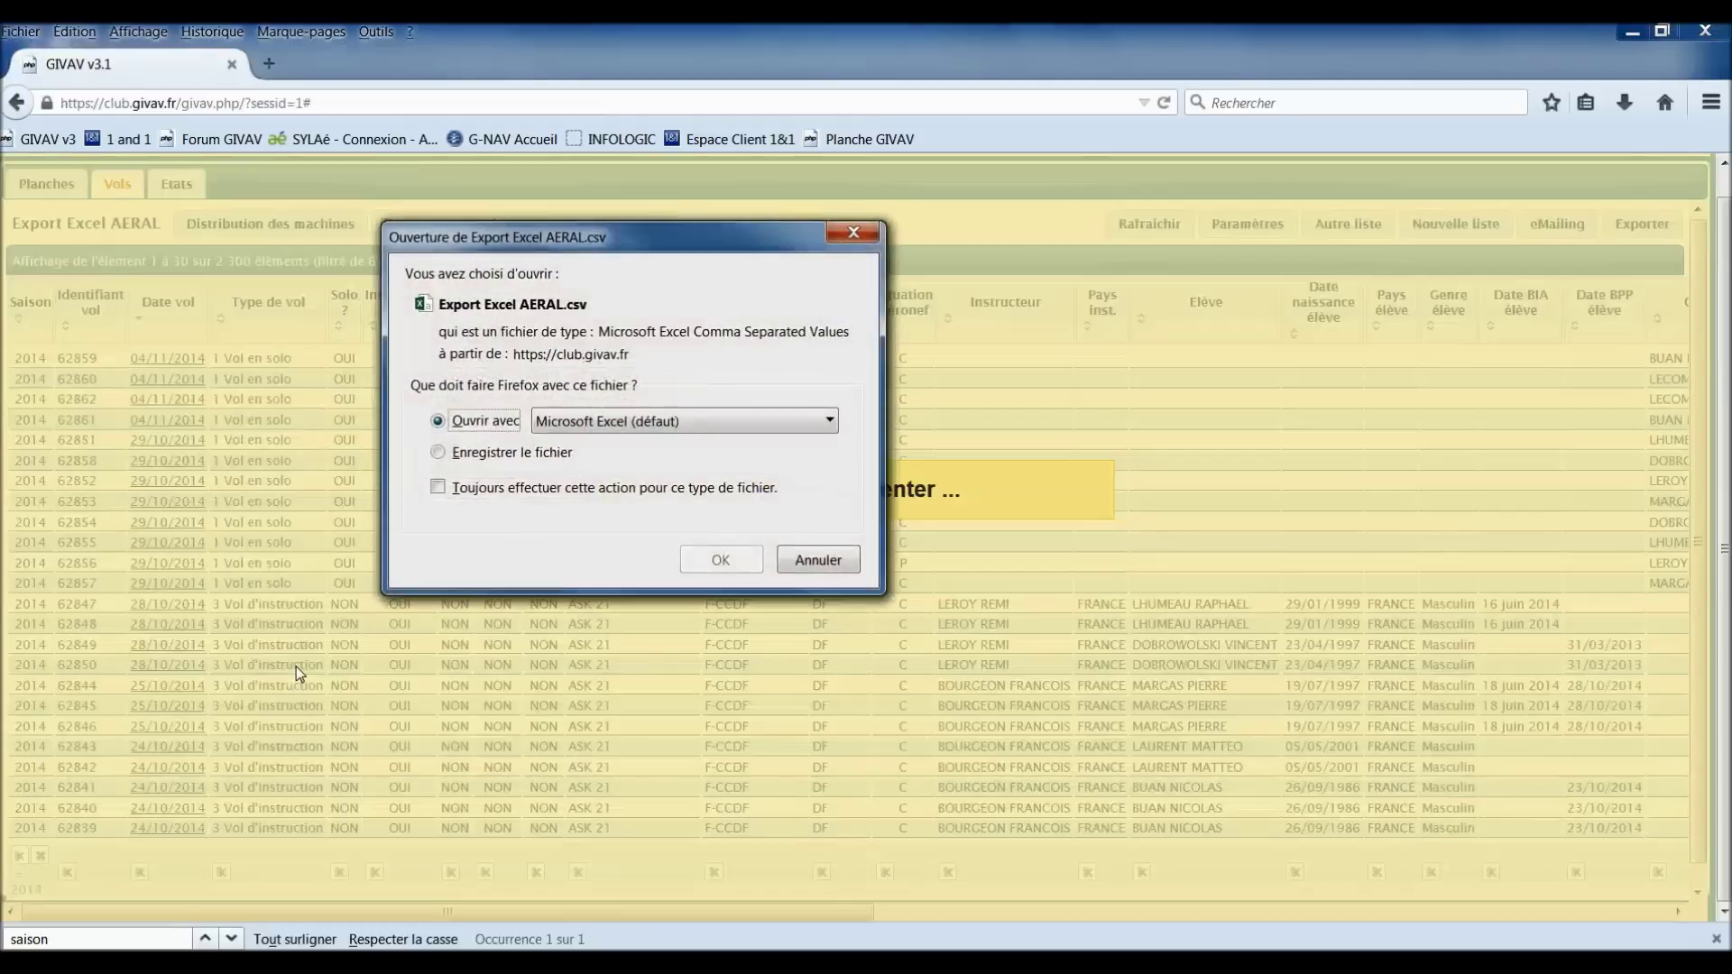
click(296, 668)
click(520, 539)
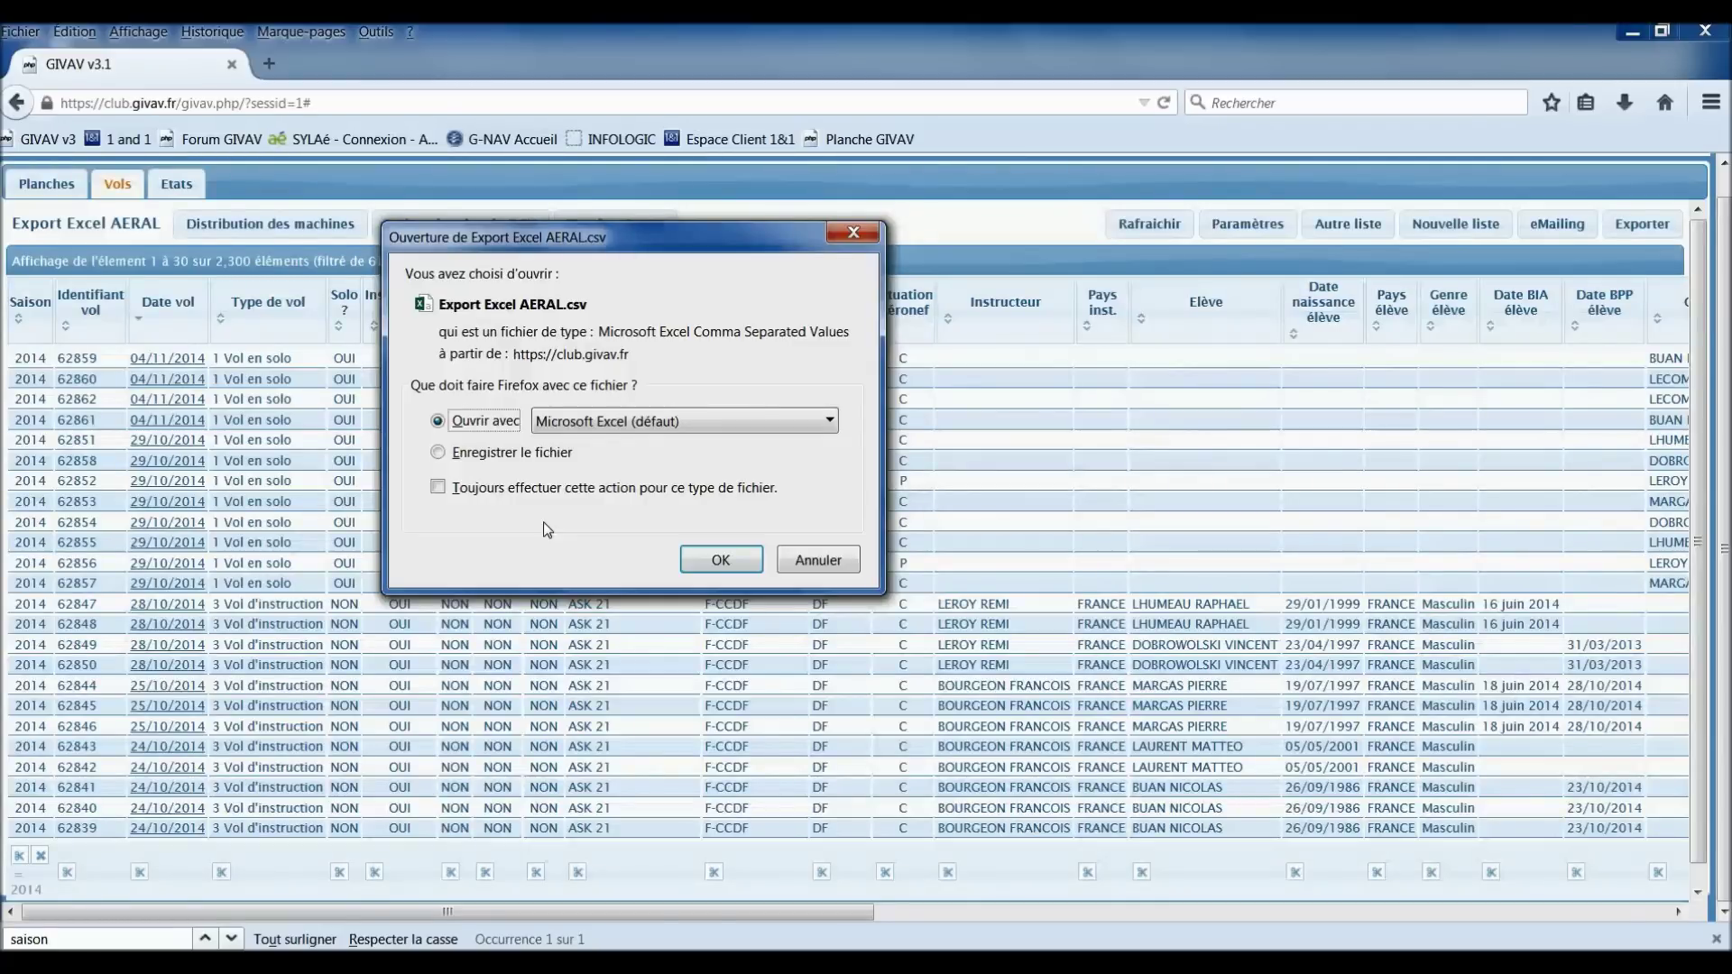
click(726, 563)
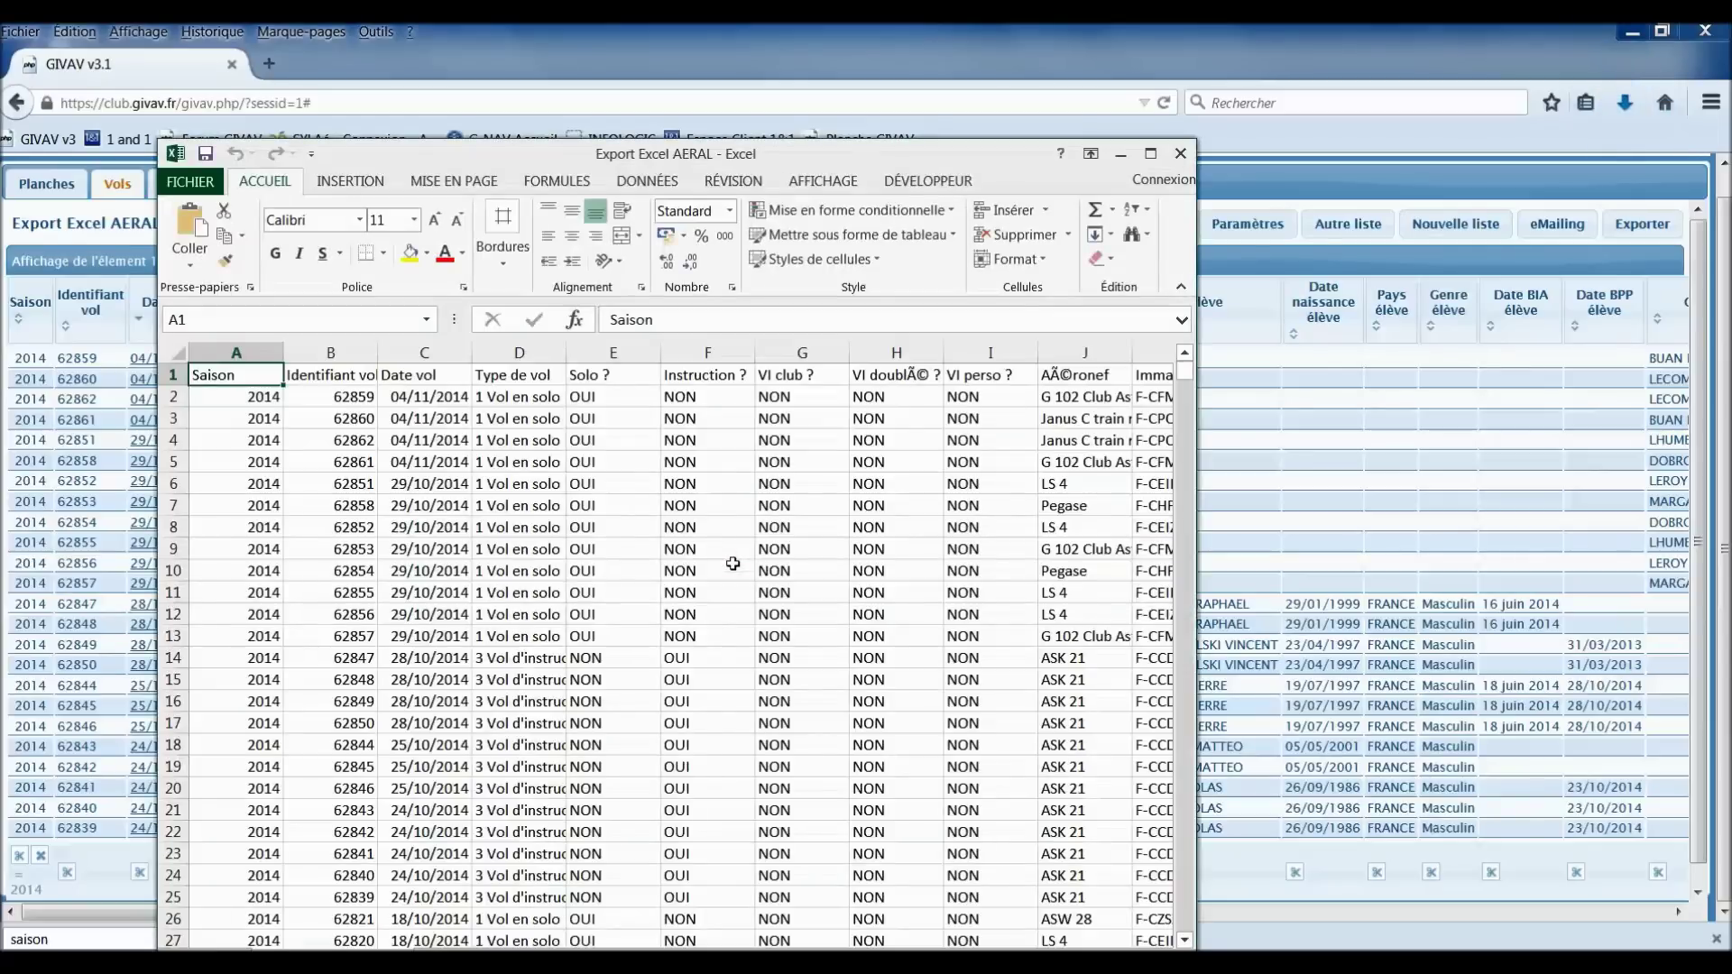
Step: Maximize Export Excel AERAL, select every data column from Saison to Temps remo, and copy them
click(1153, 155)
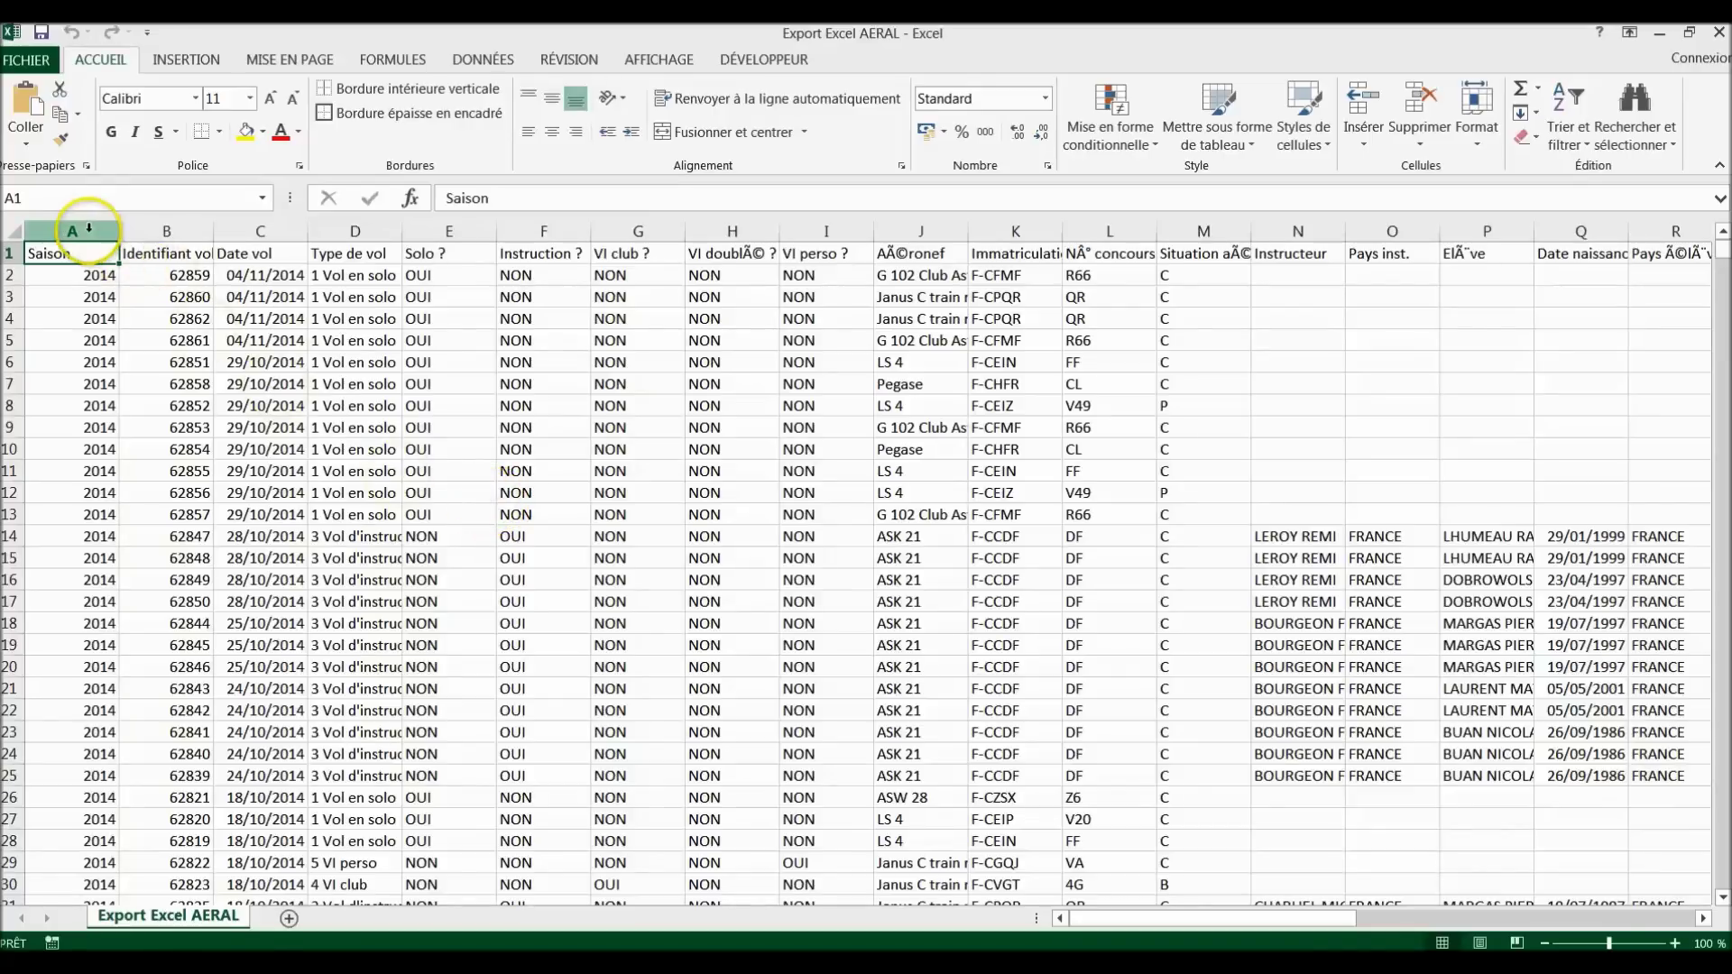
drag(72, 231, 1567, 245)
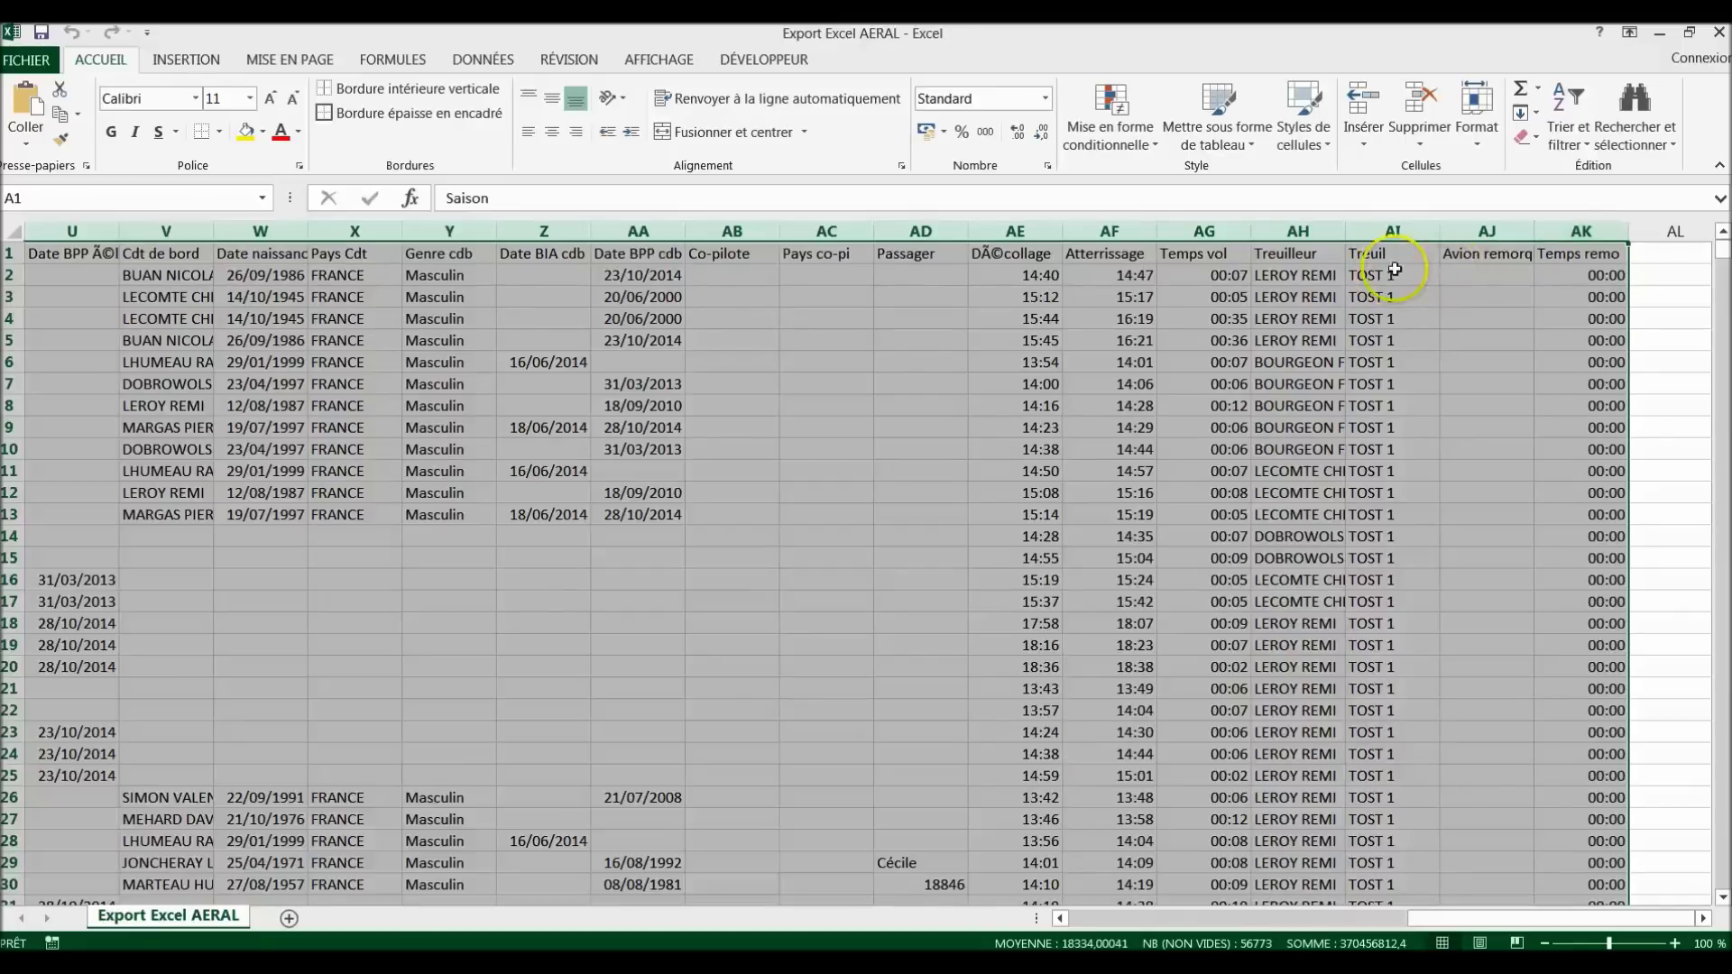
click(64, 117)
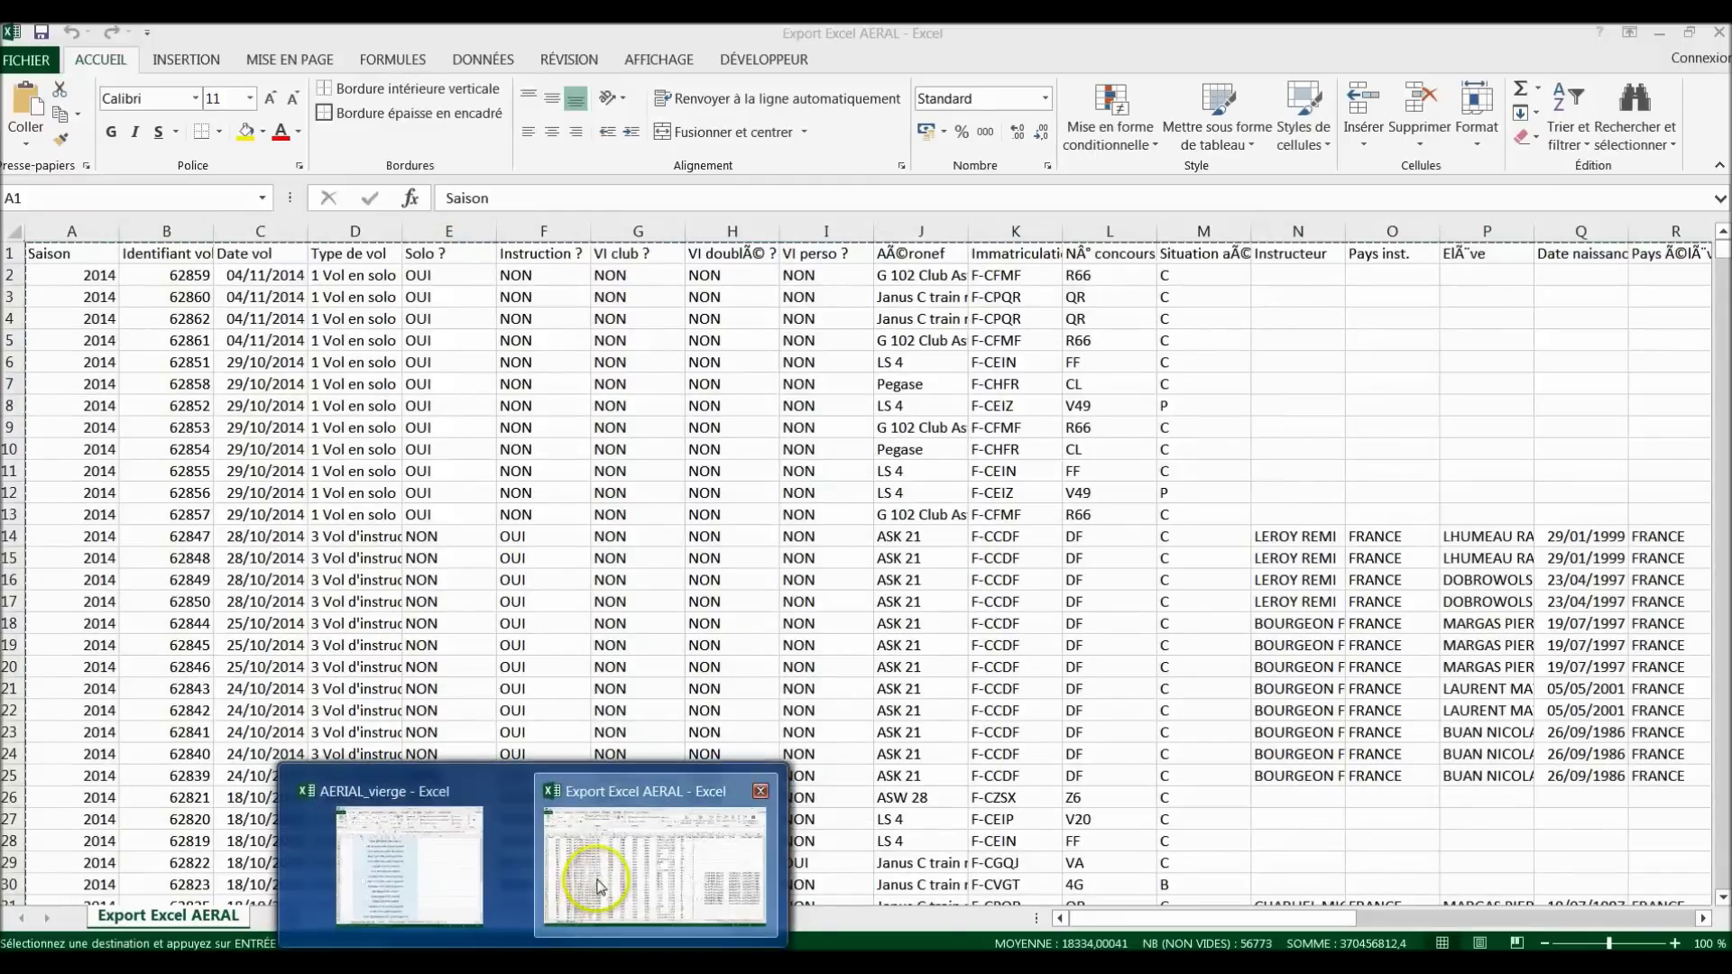
Step: Paste the copied flights into cell A1 of the maximized AERIAL_vierge Import sheet
click(463, 848)
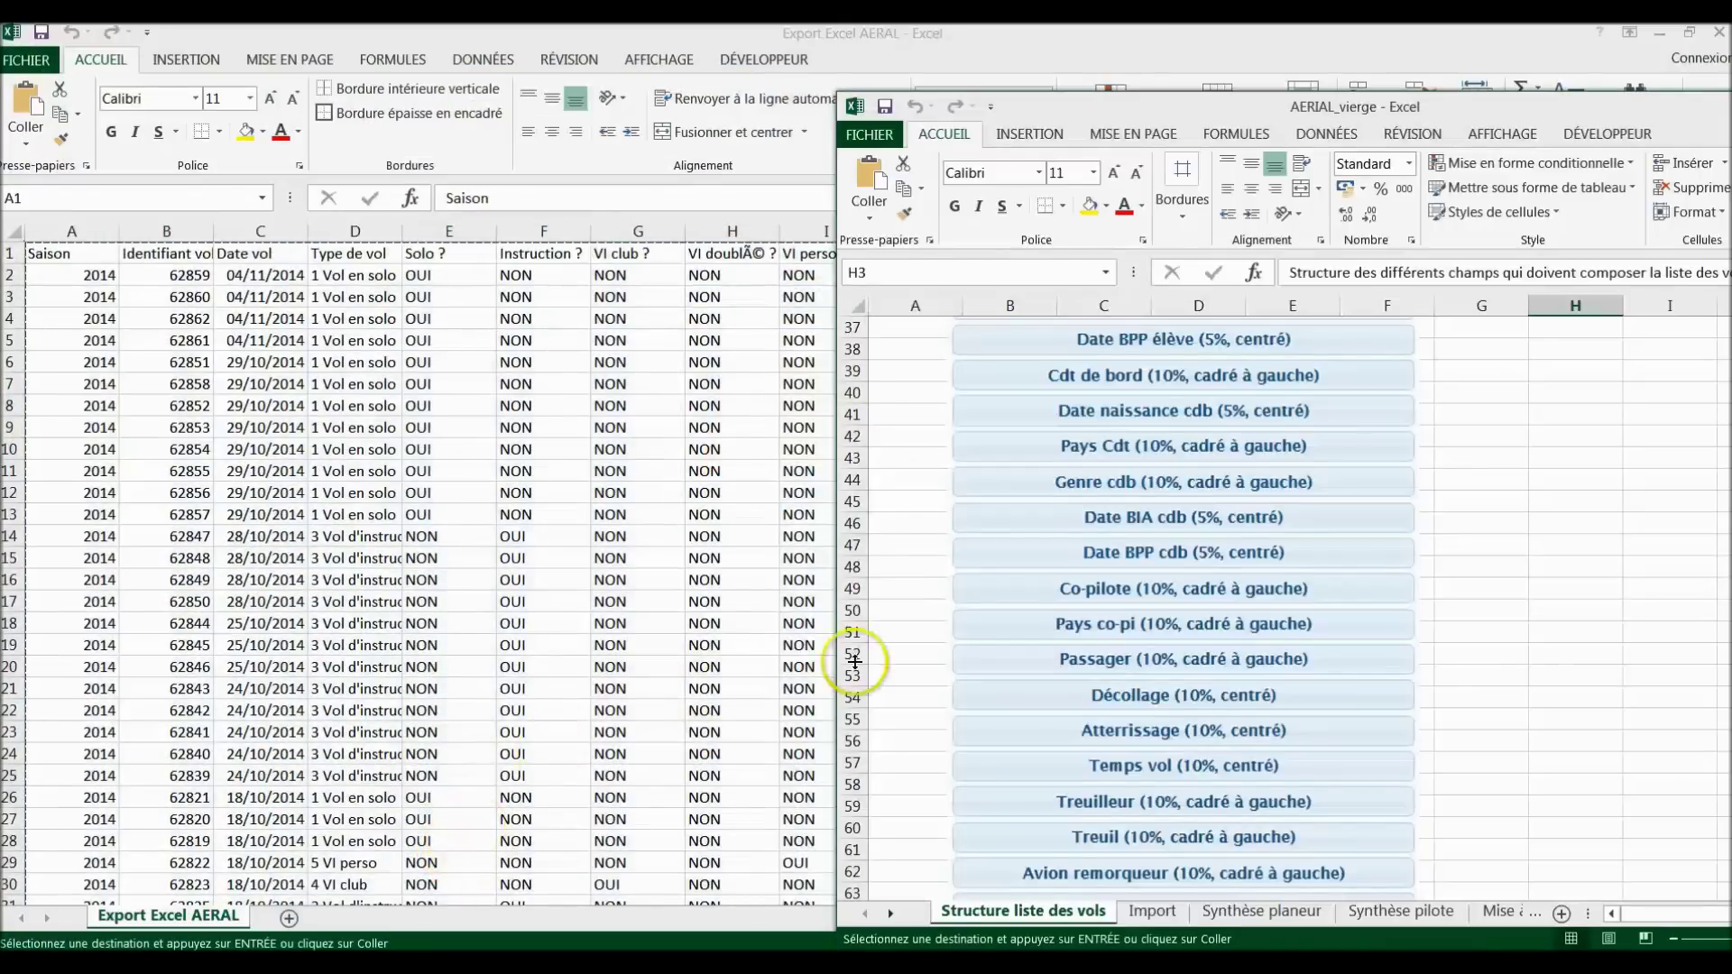
drag(1414, 118, 1033, 106)
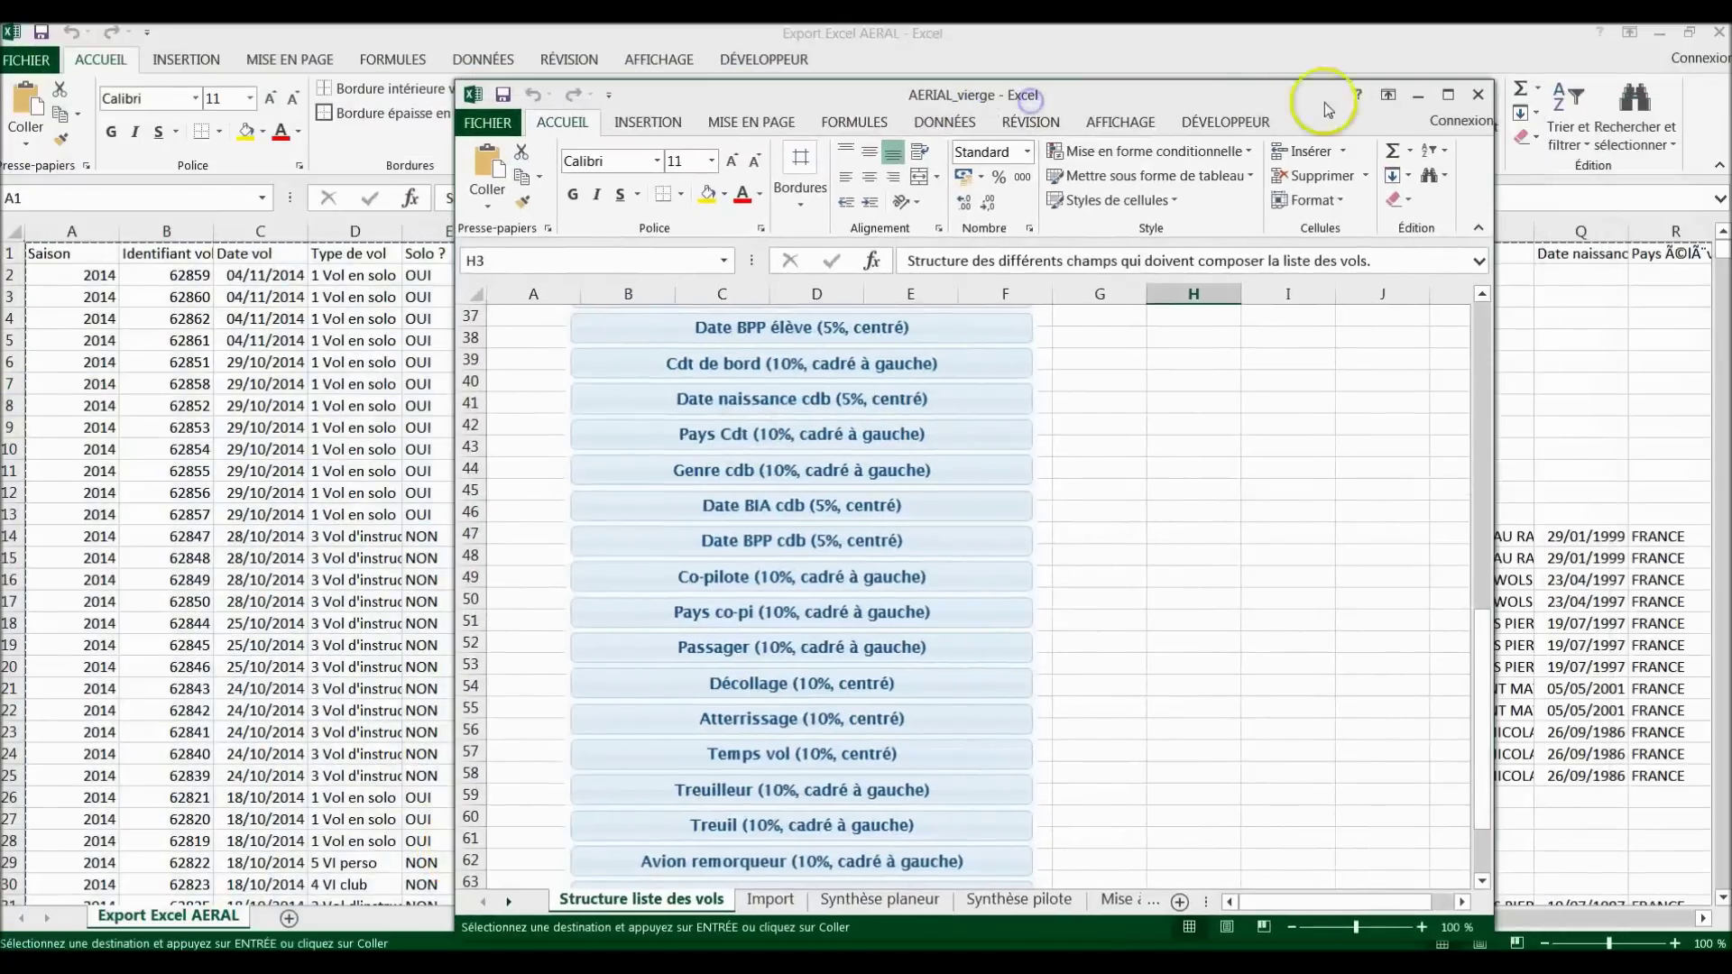
click(1451, 96)
click(329, 918)
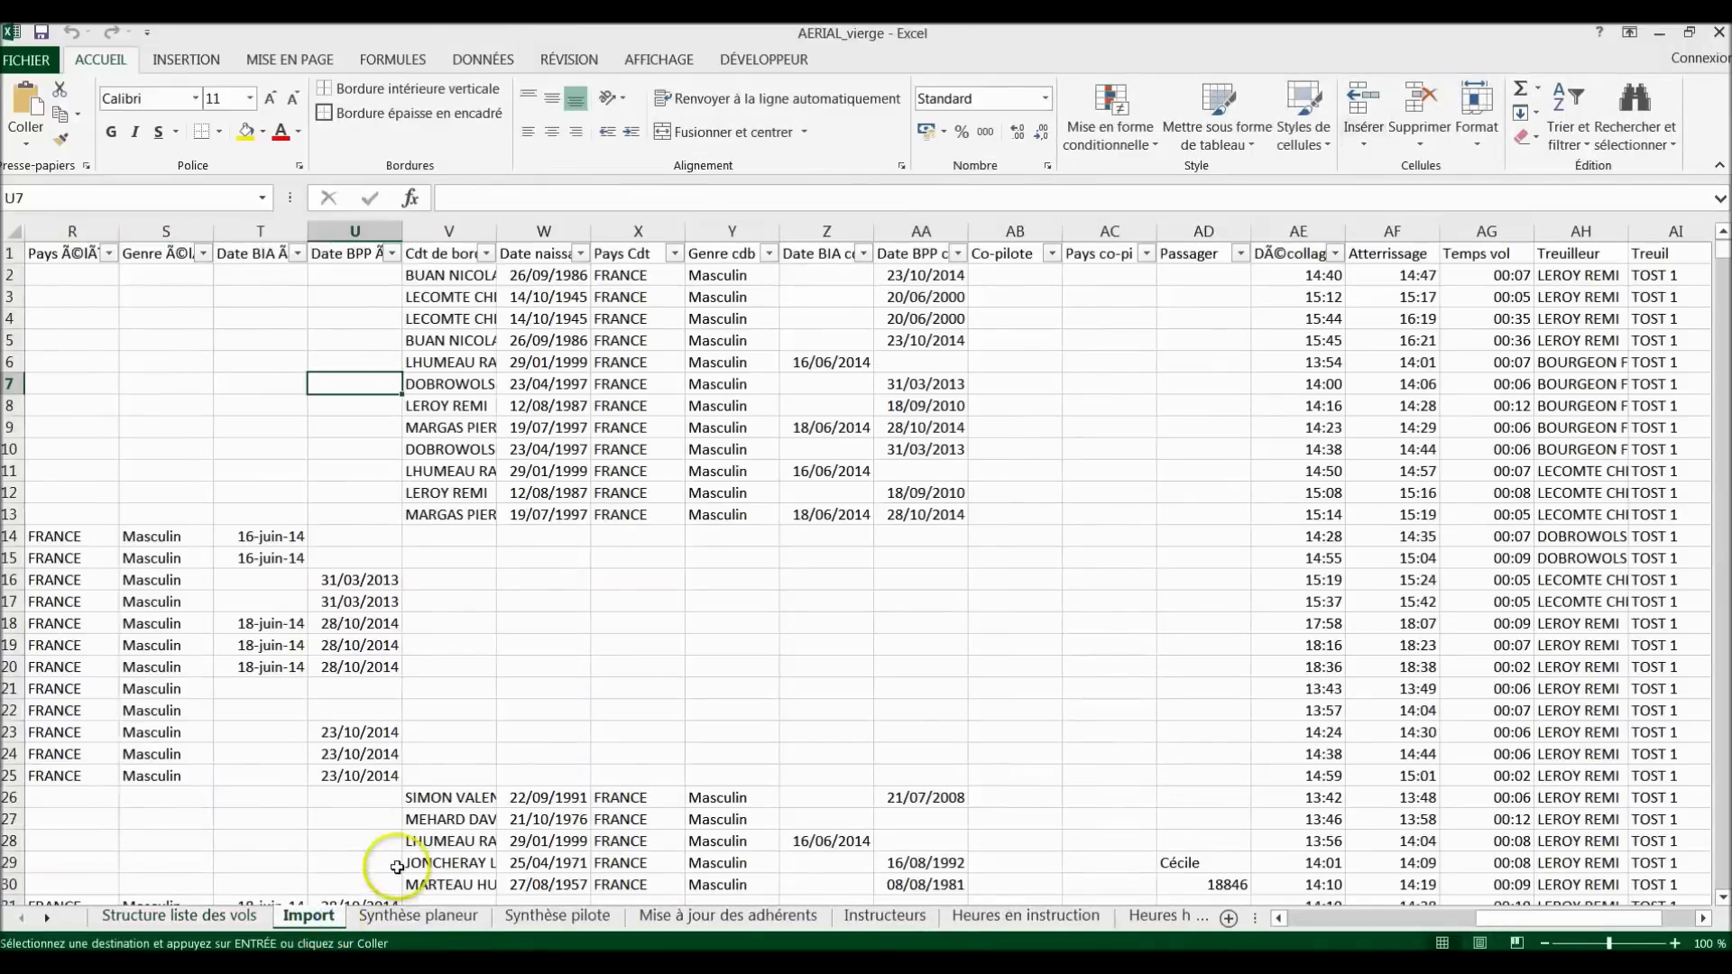
drag(1544, 918, 1331, 922)
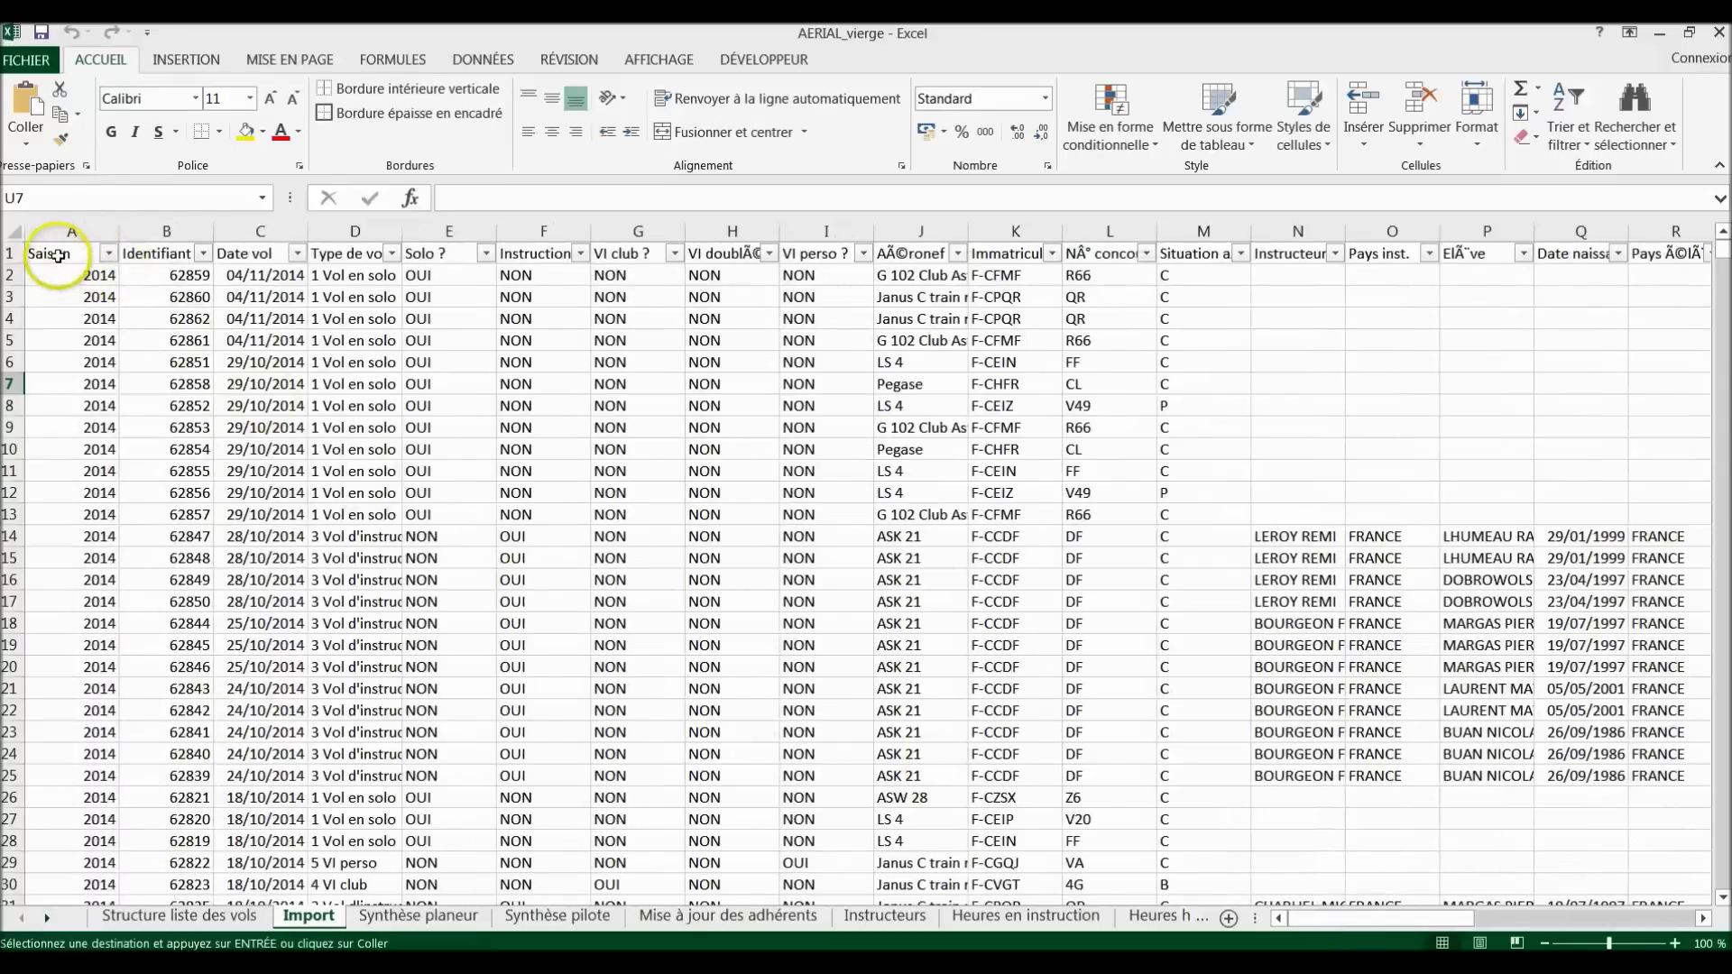
click(57, 255)
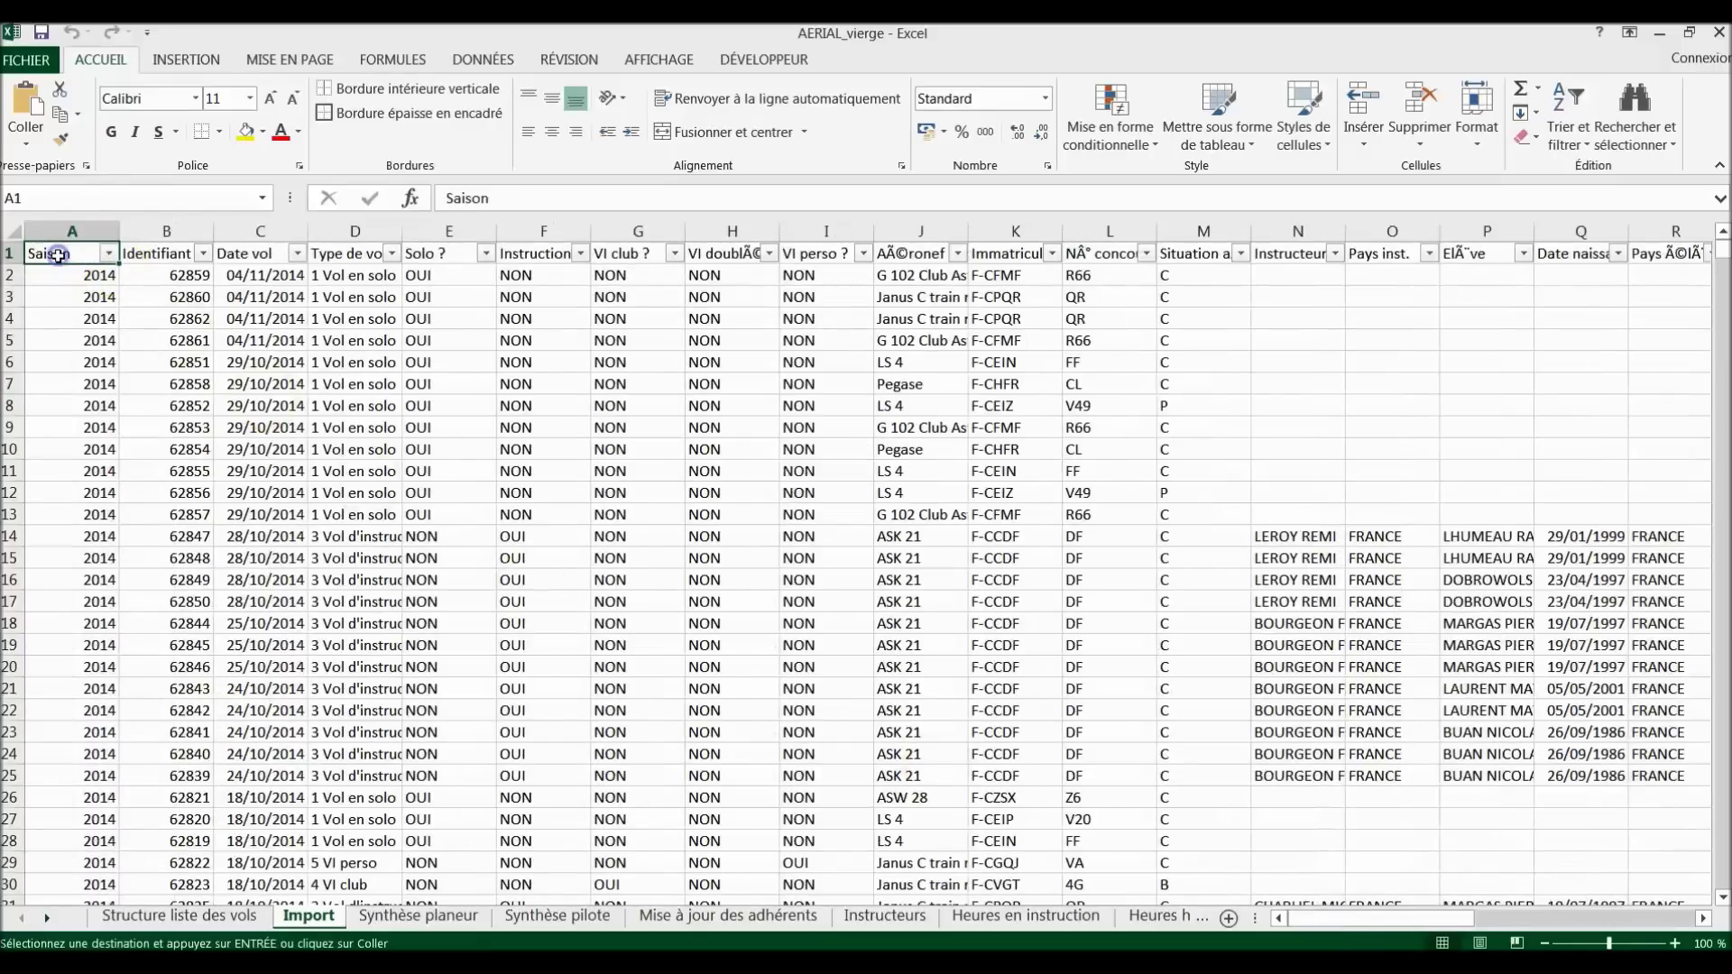
click(29, 115)
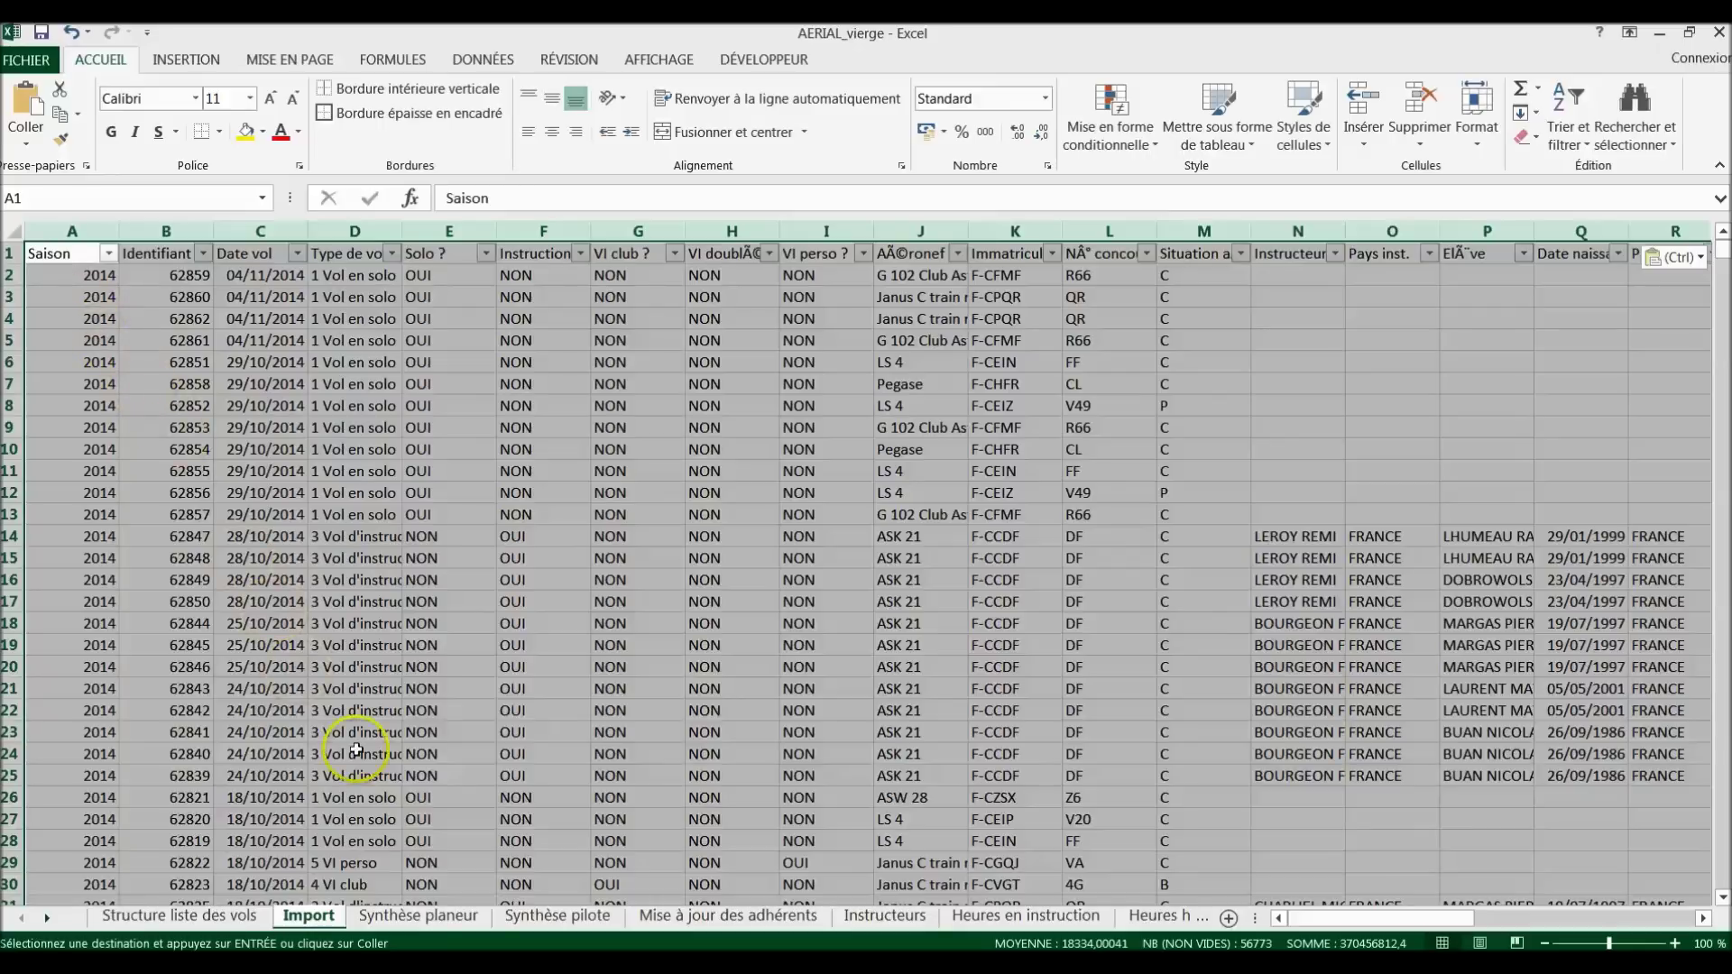
click(417, 917)
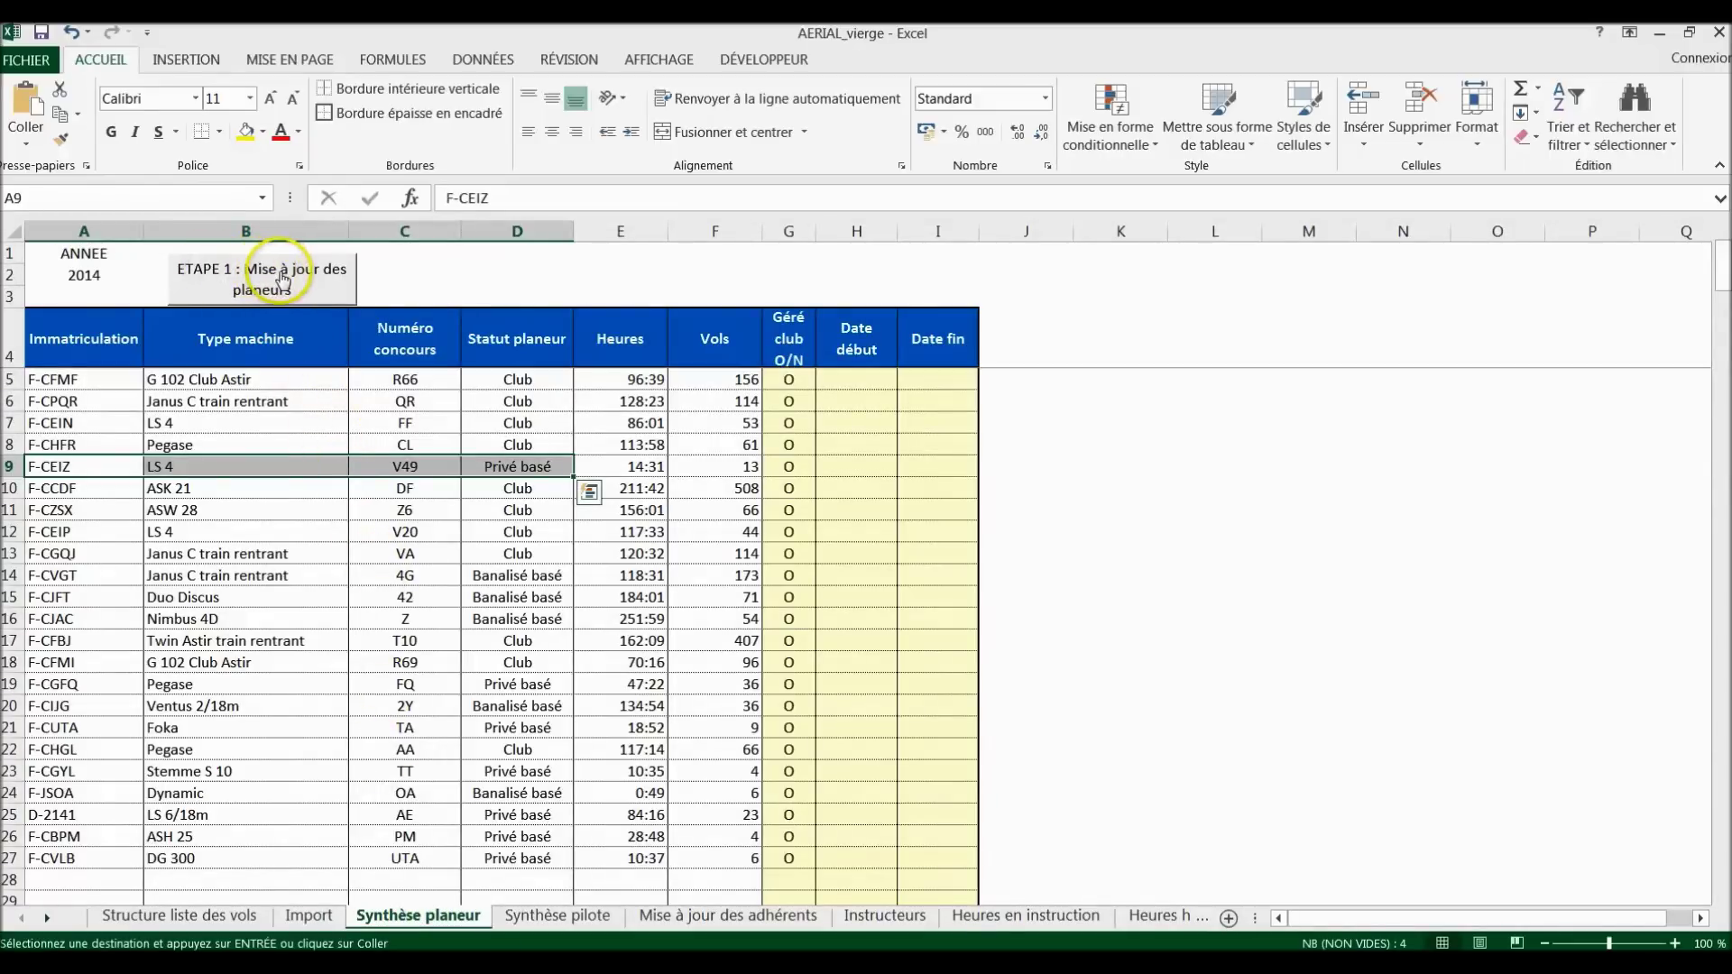
click(279, 283)
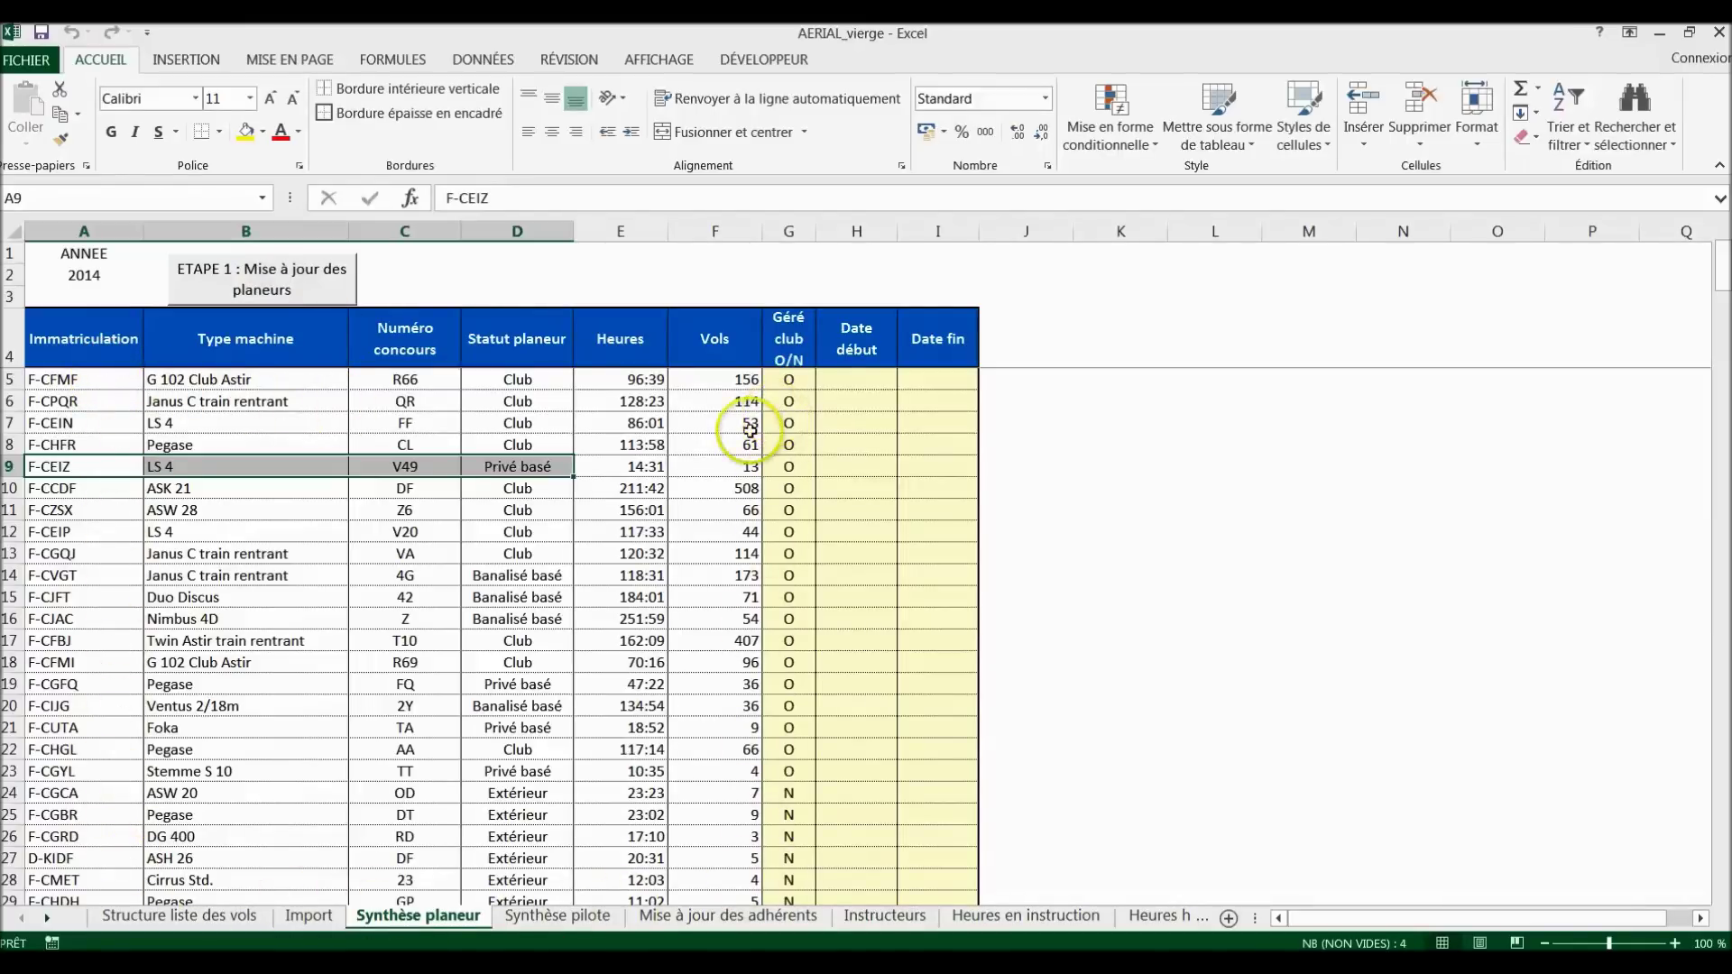
click(751, 424)
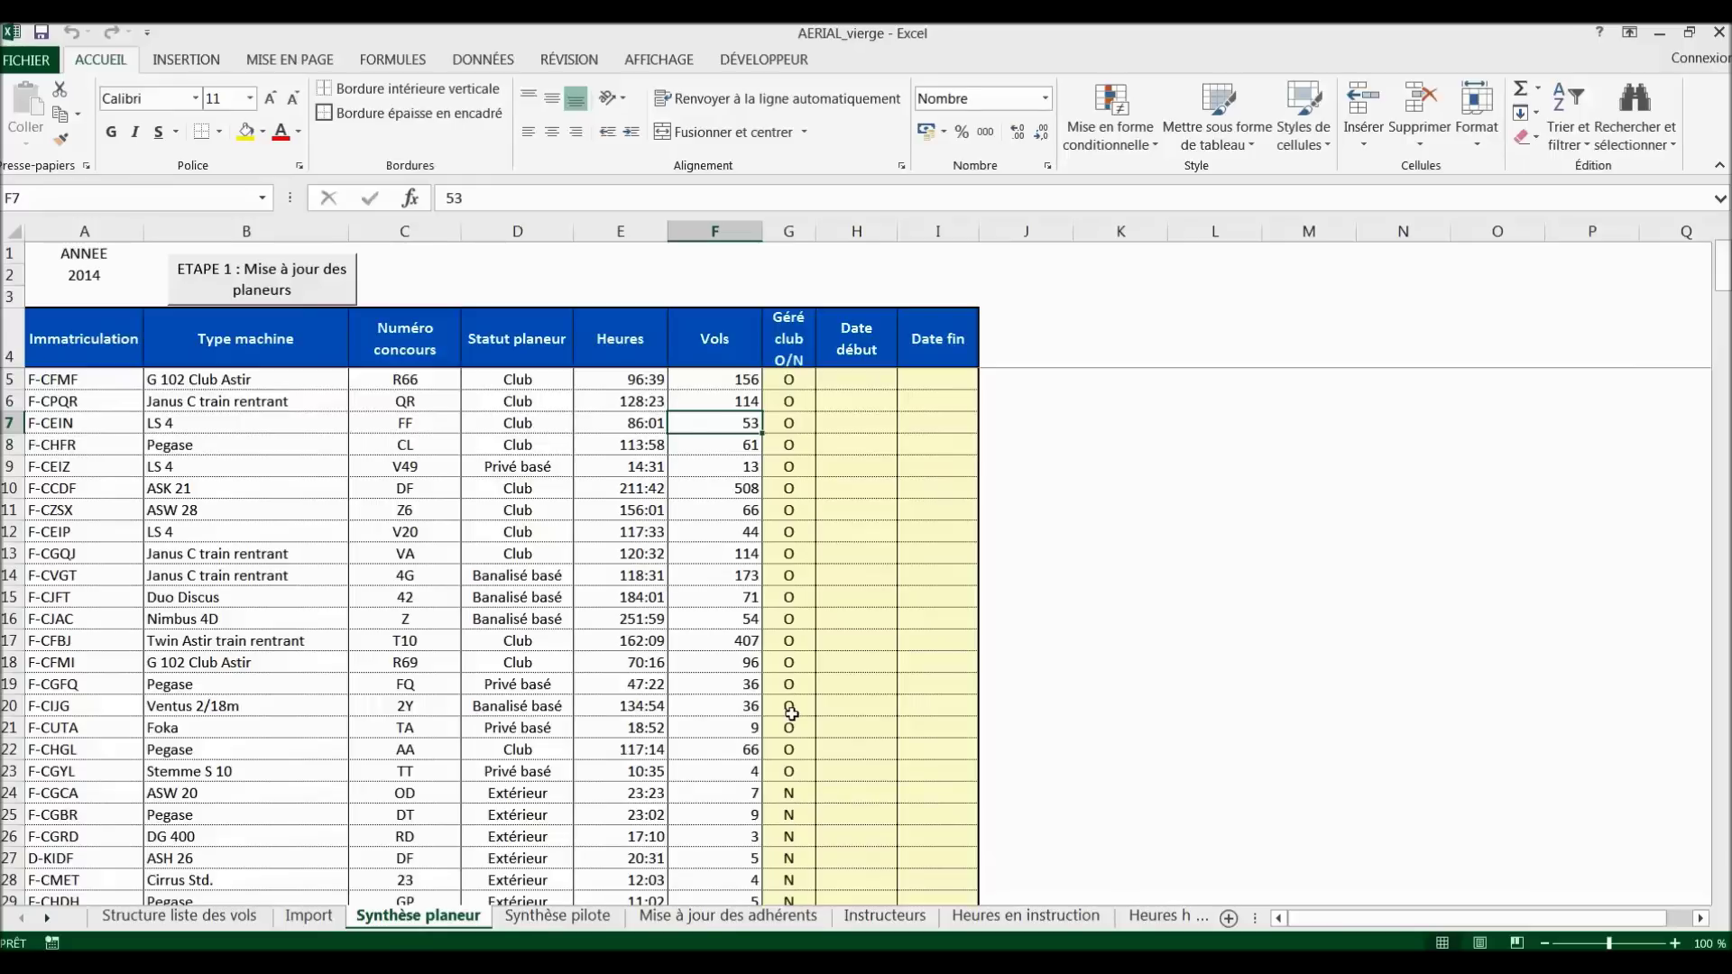
click(859, 510)
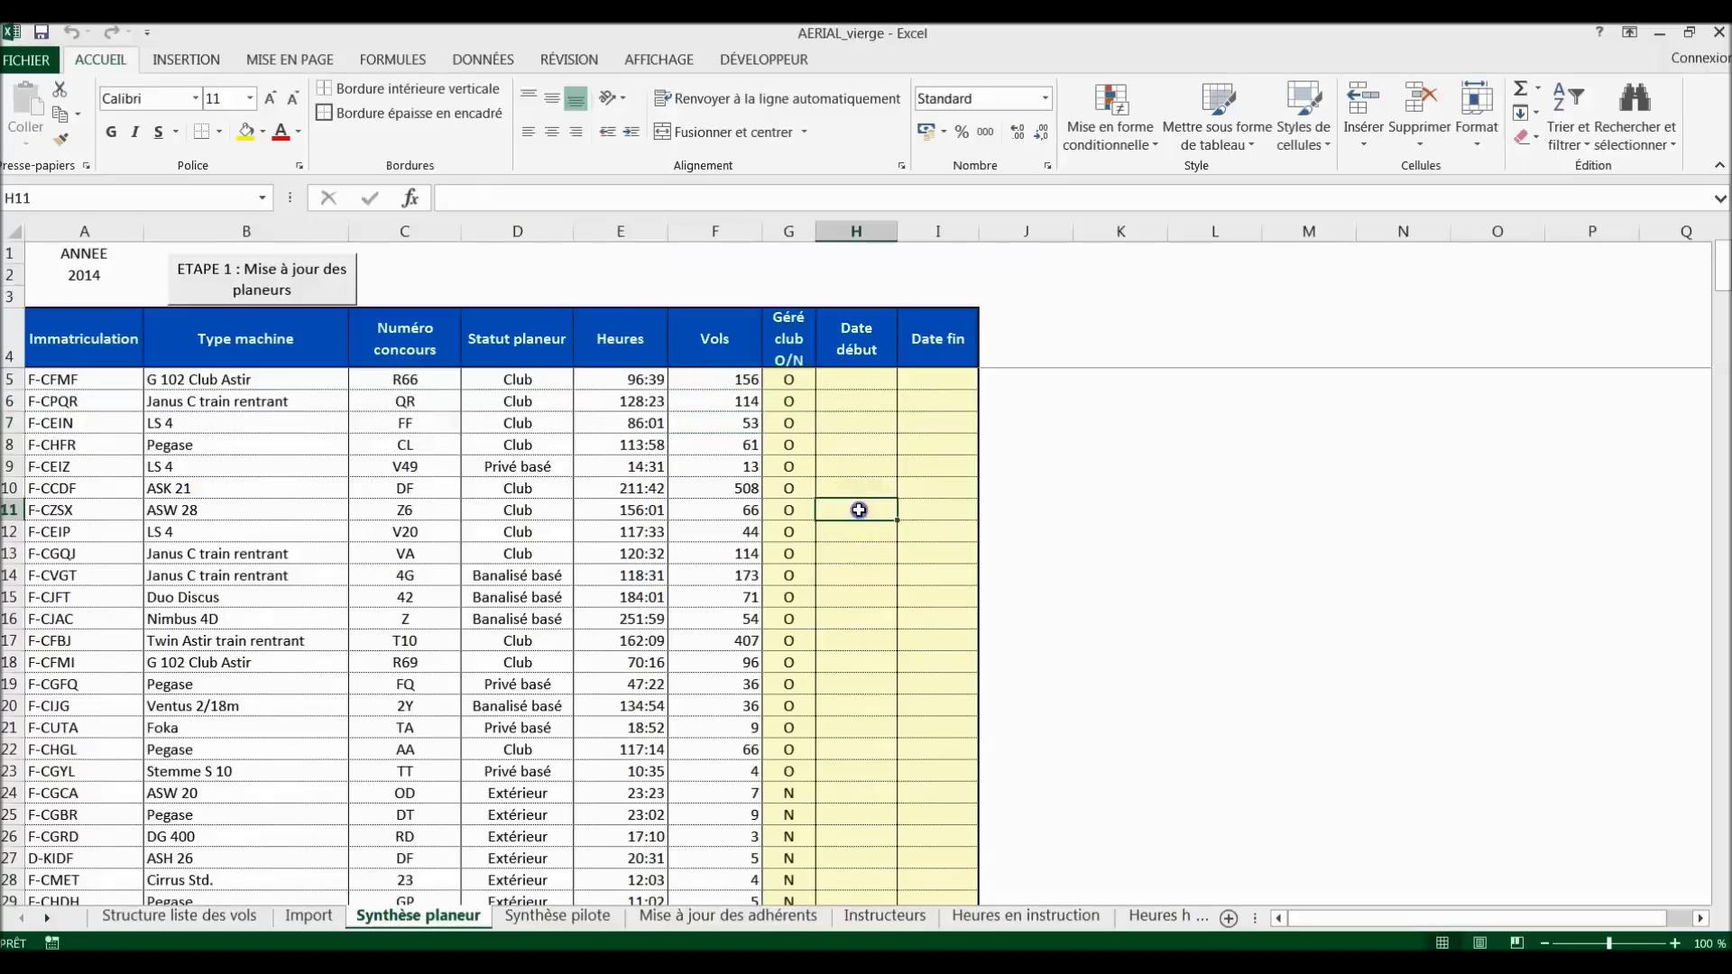
click(928, 517)
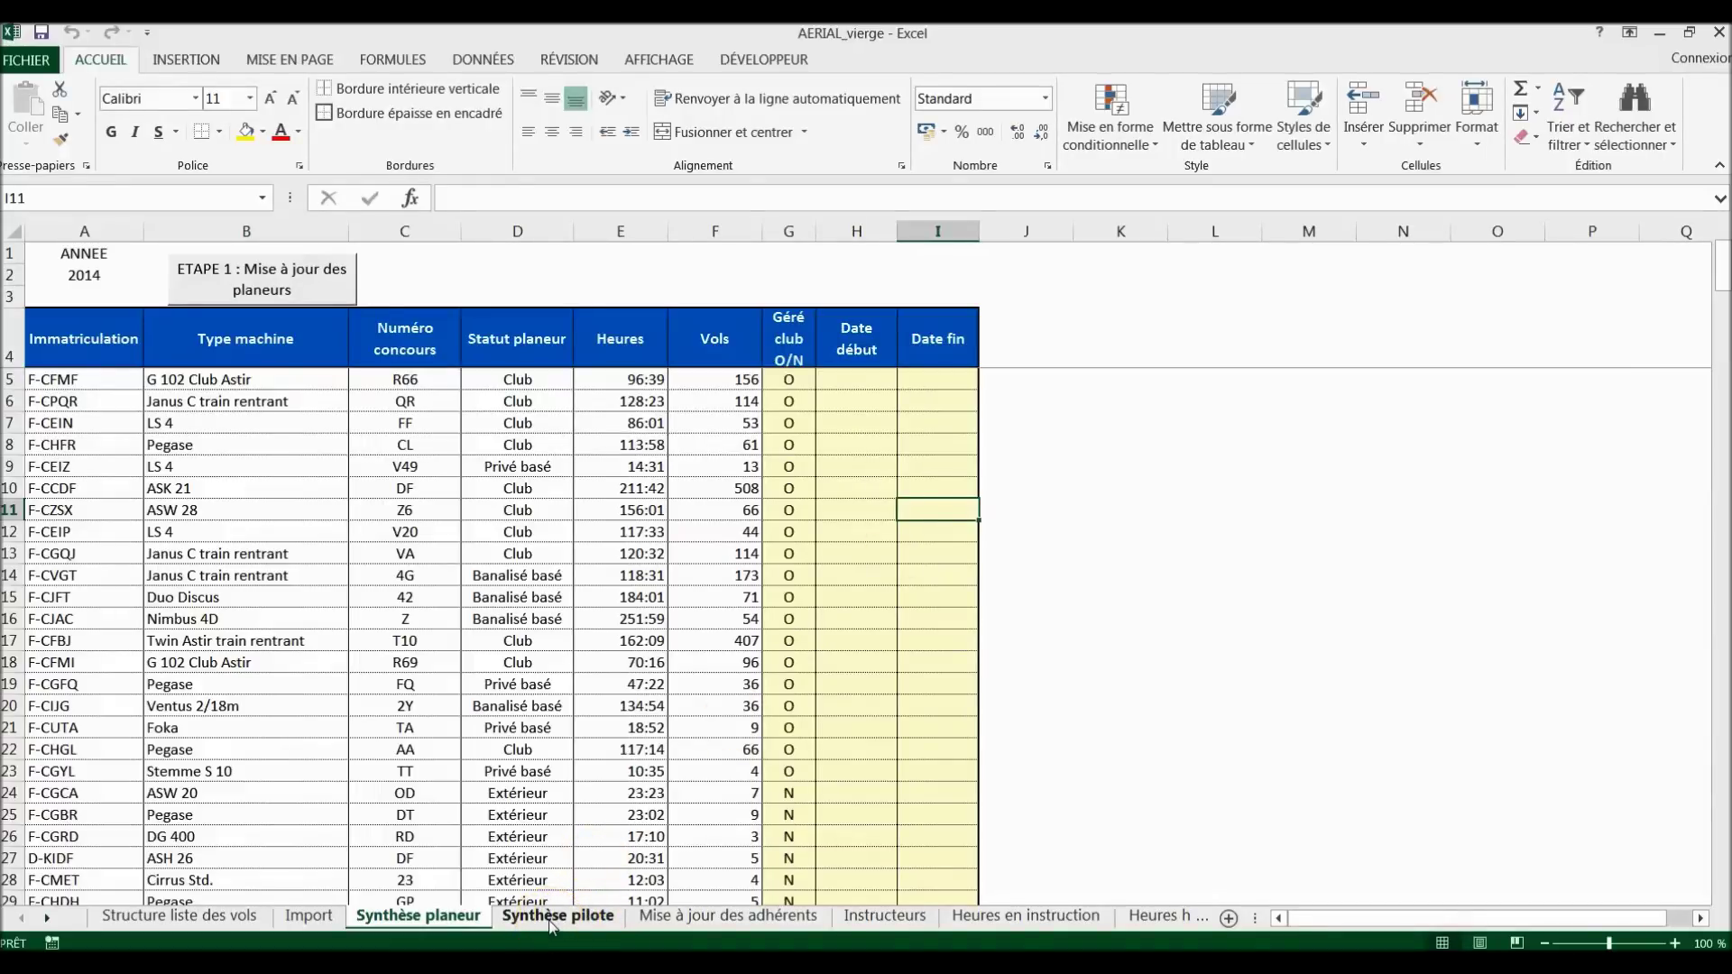
Step: Run the ETAPE 3 macro on the Synthèse pilote sheet to refresh the pilot table
click(552, 917)
scroll(767, 487, up, 1)
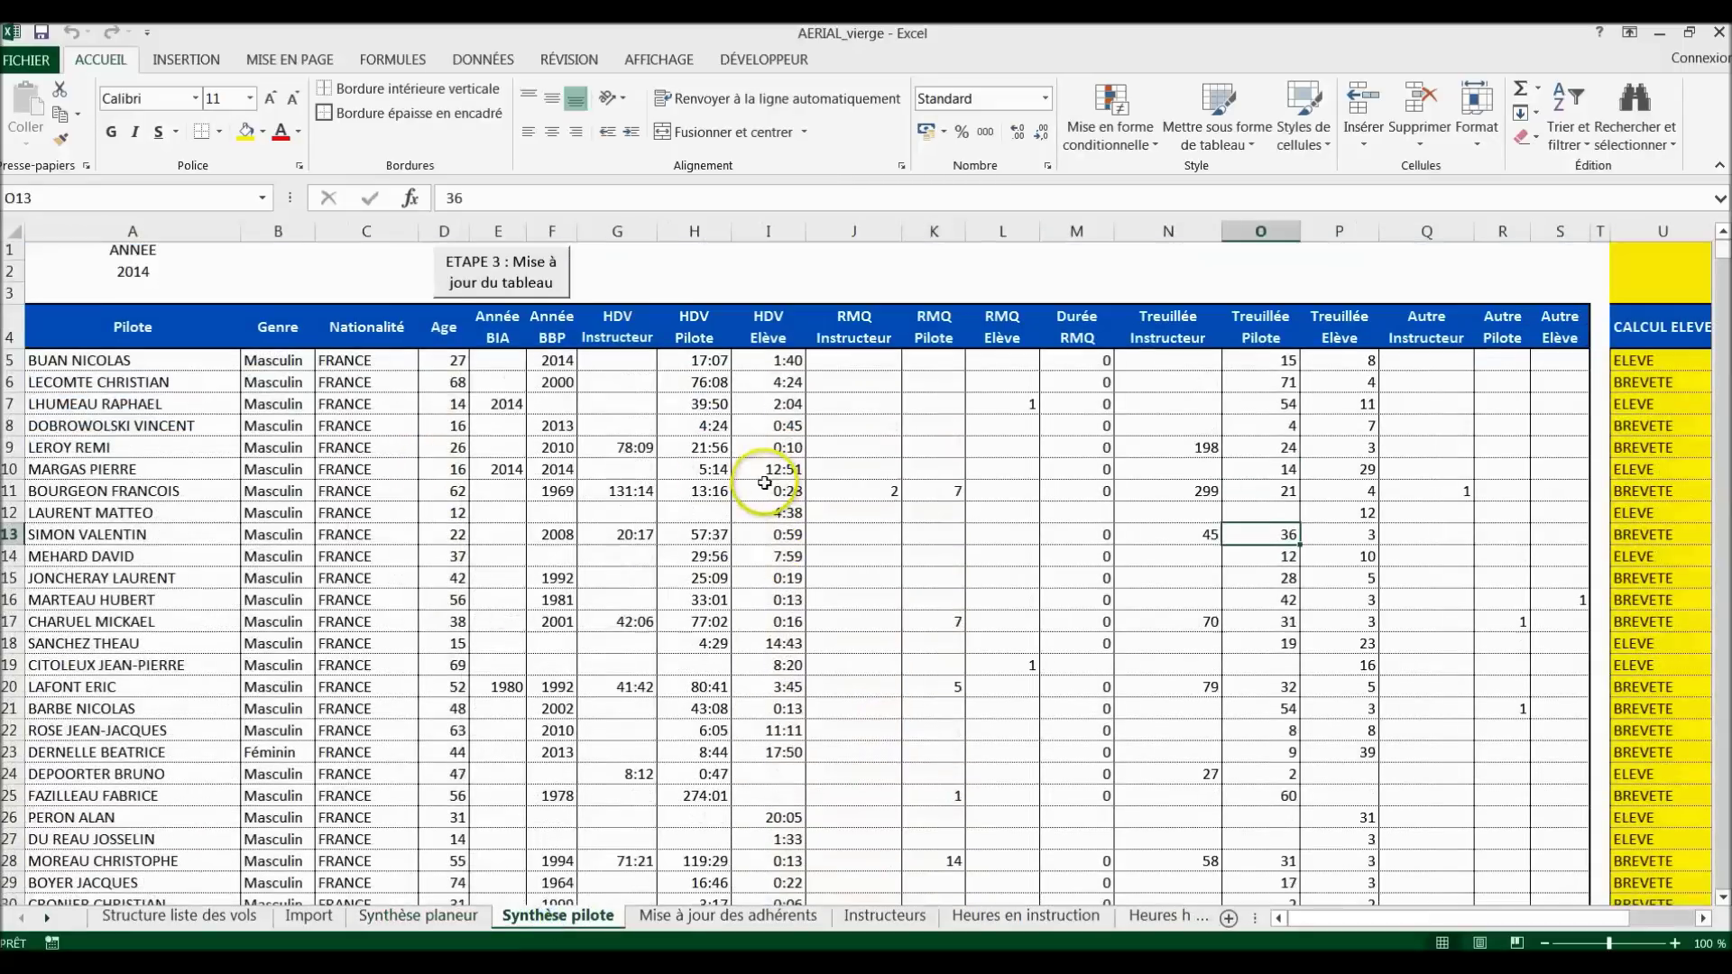
click(495, 281)
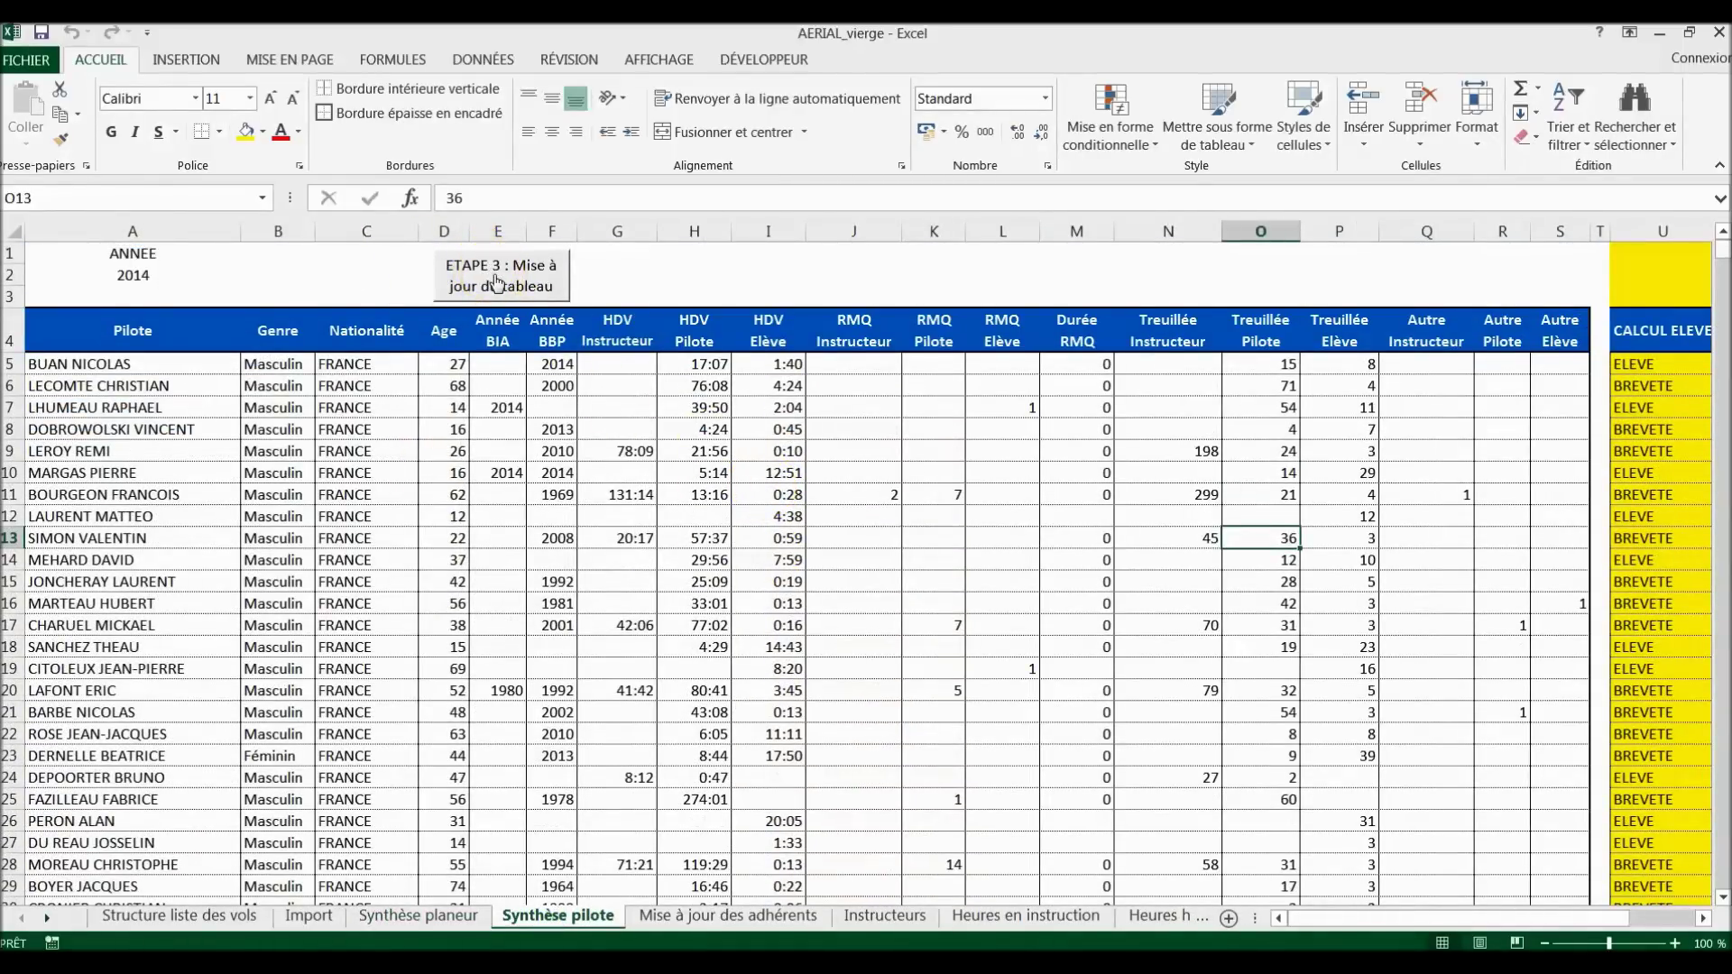
click(506, 268)
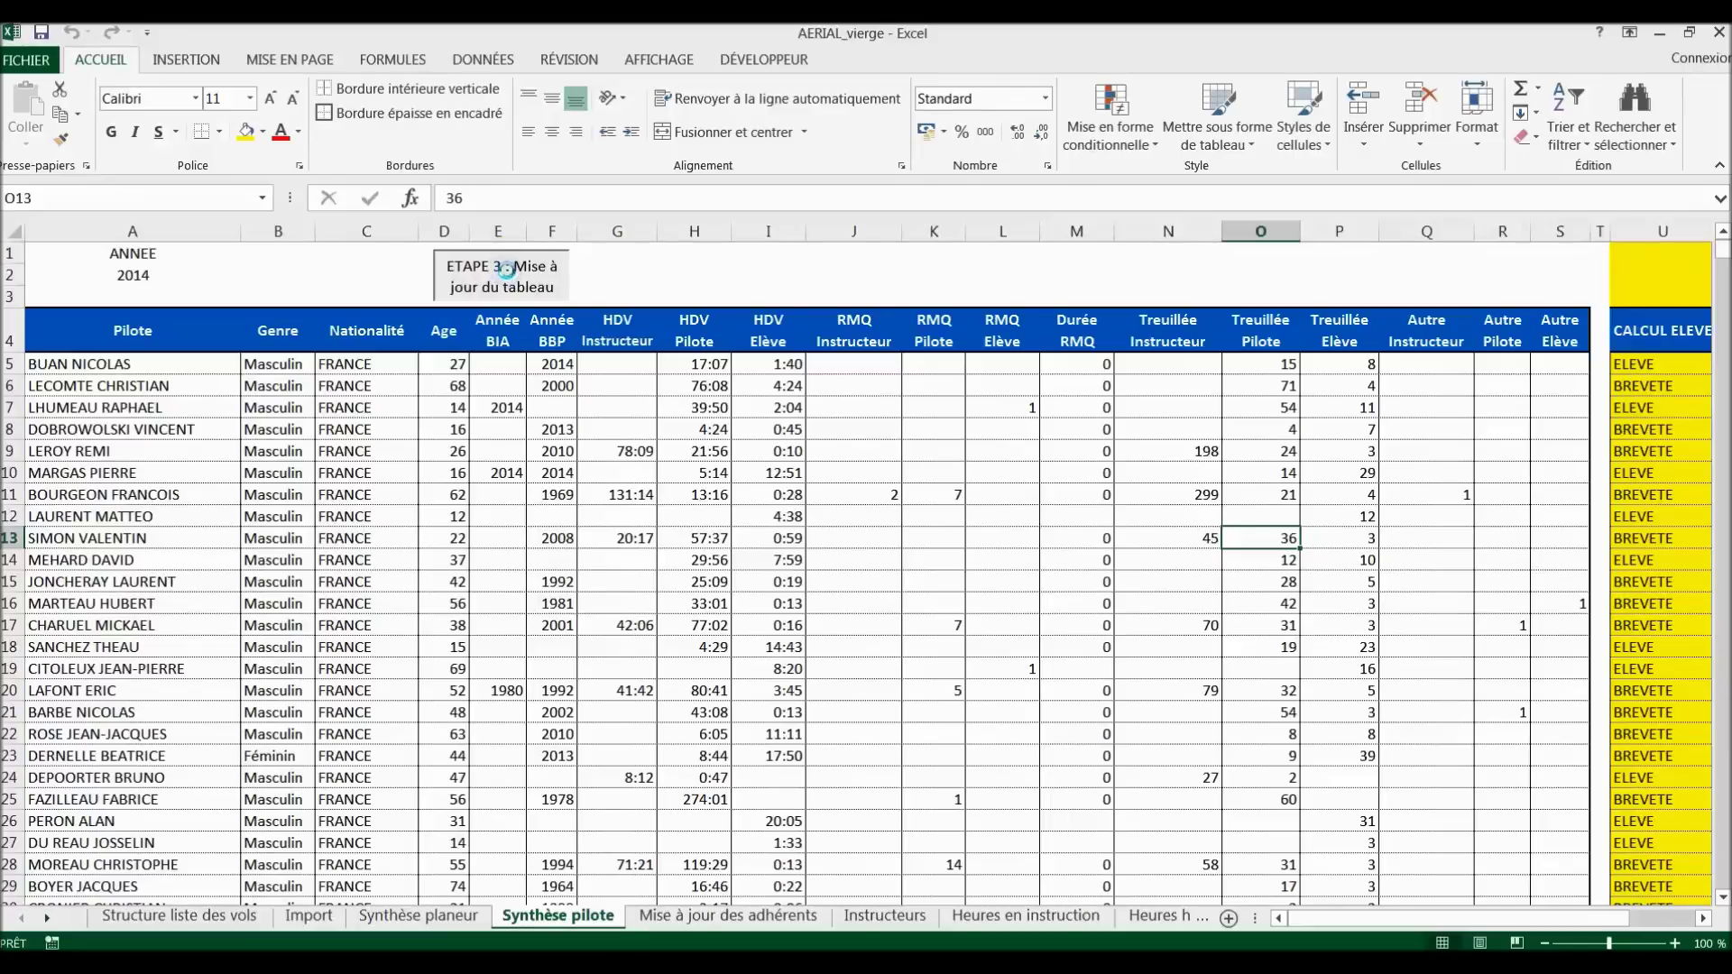
click(491, 361)
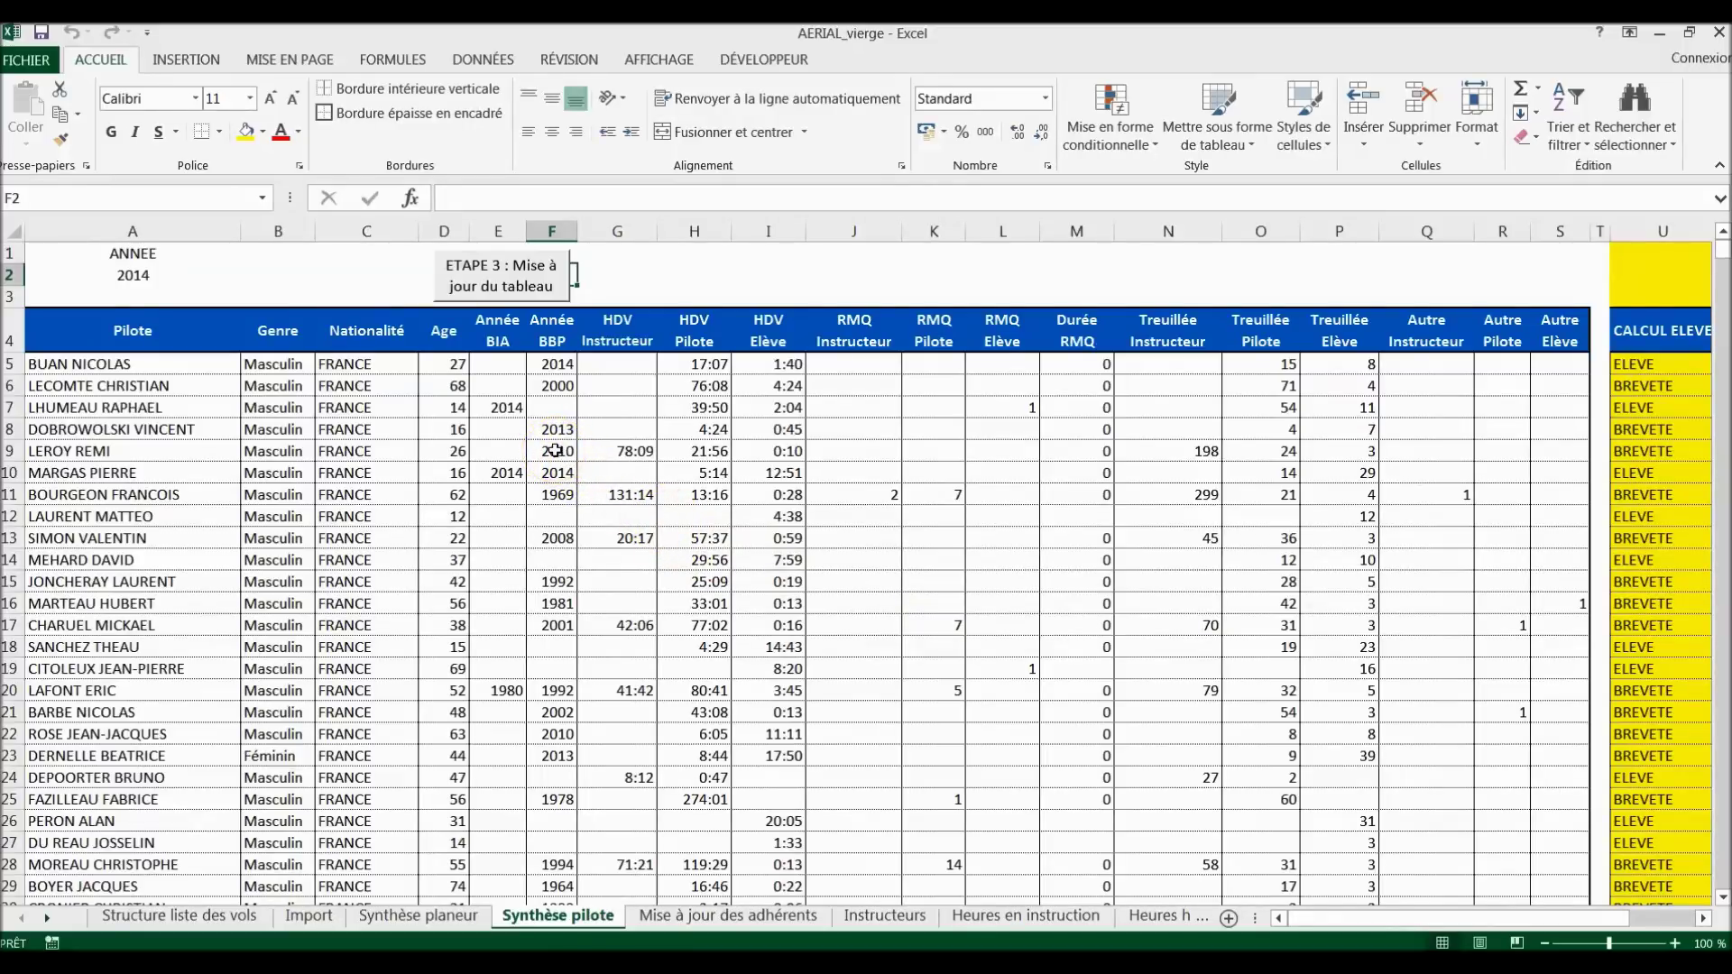
Step: Enter 2011 as the Année BBP in row 48, then go to Mise à jour des adhérents
scroll(561, 595, down, 1)
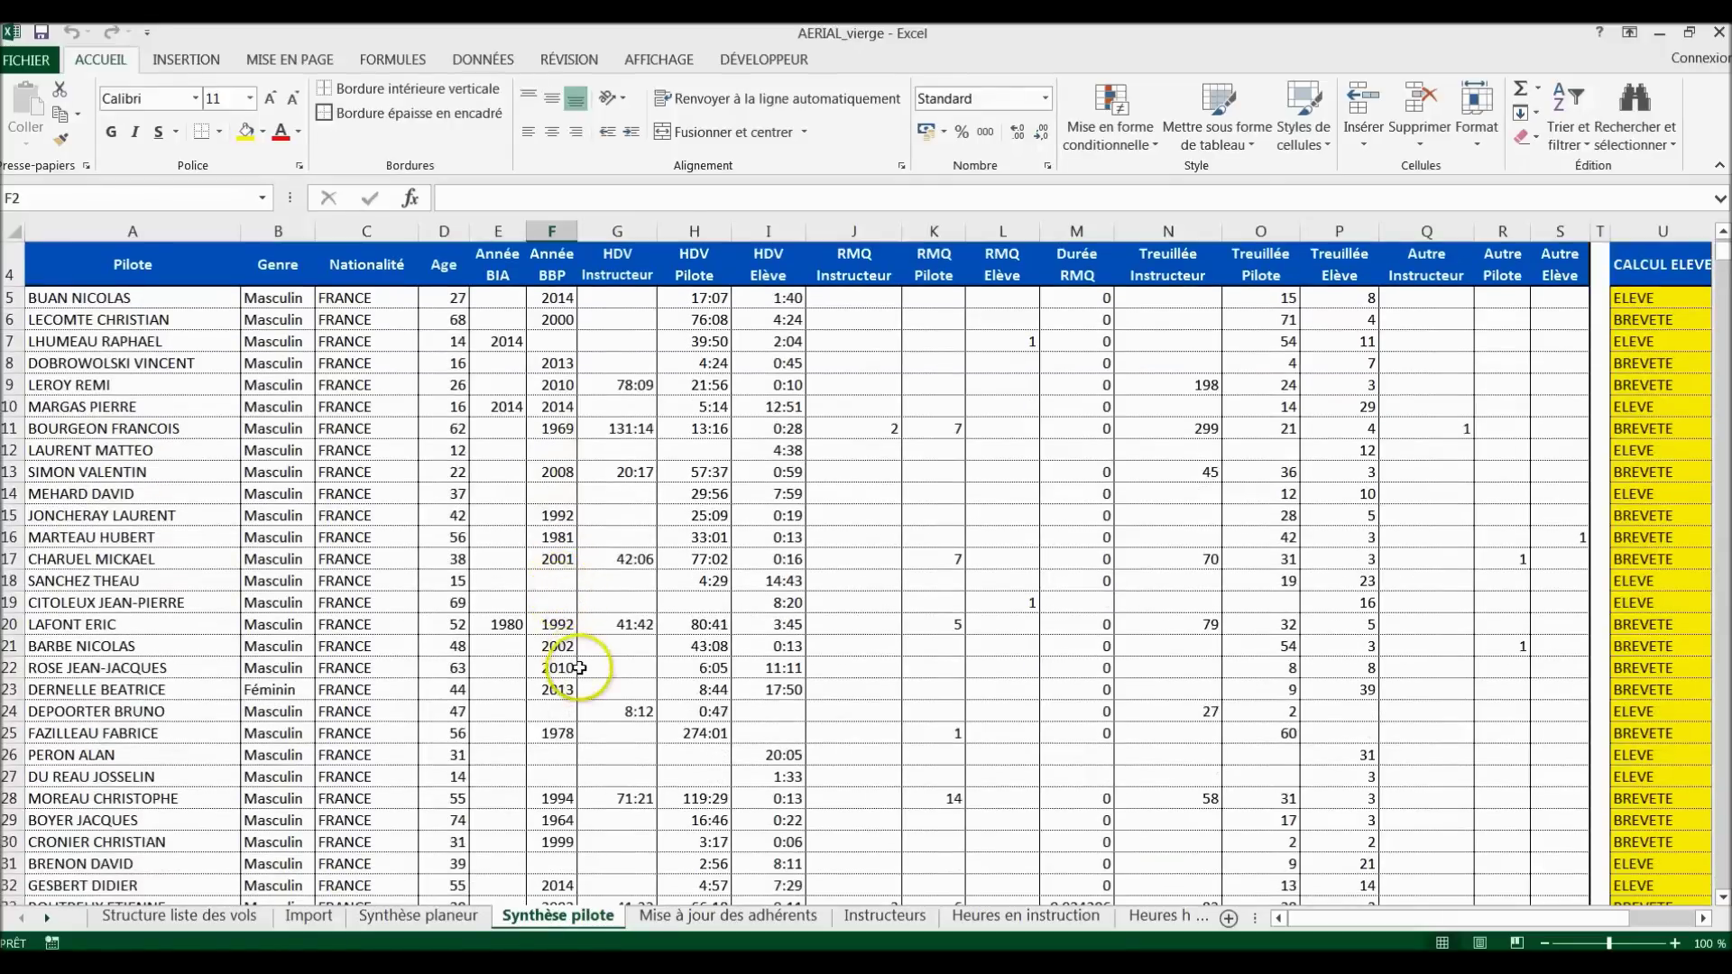
scroll(579, 668, down, 2)
scroll(582, 669, down, 1)
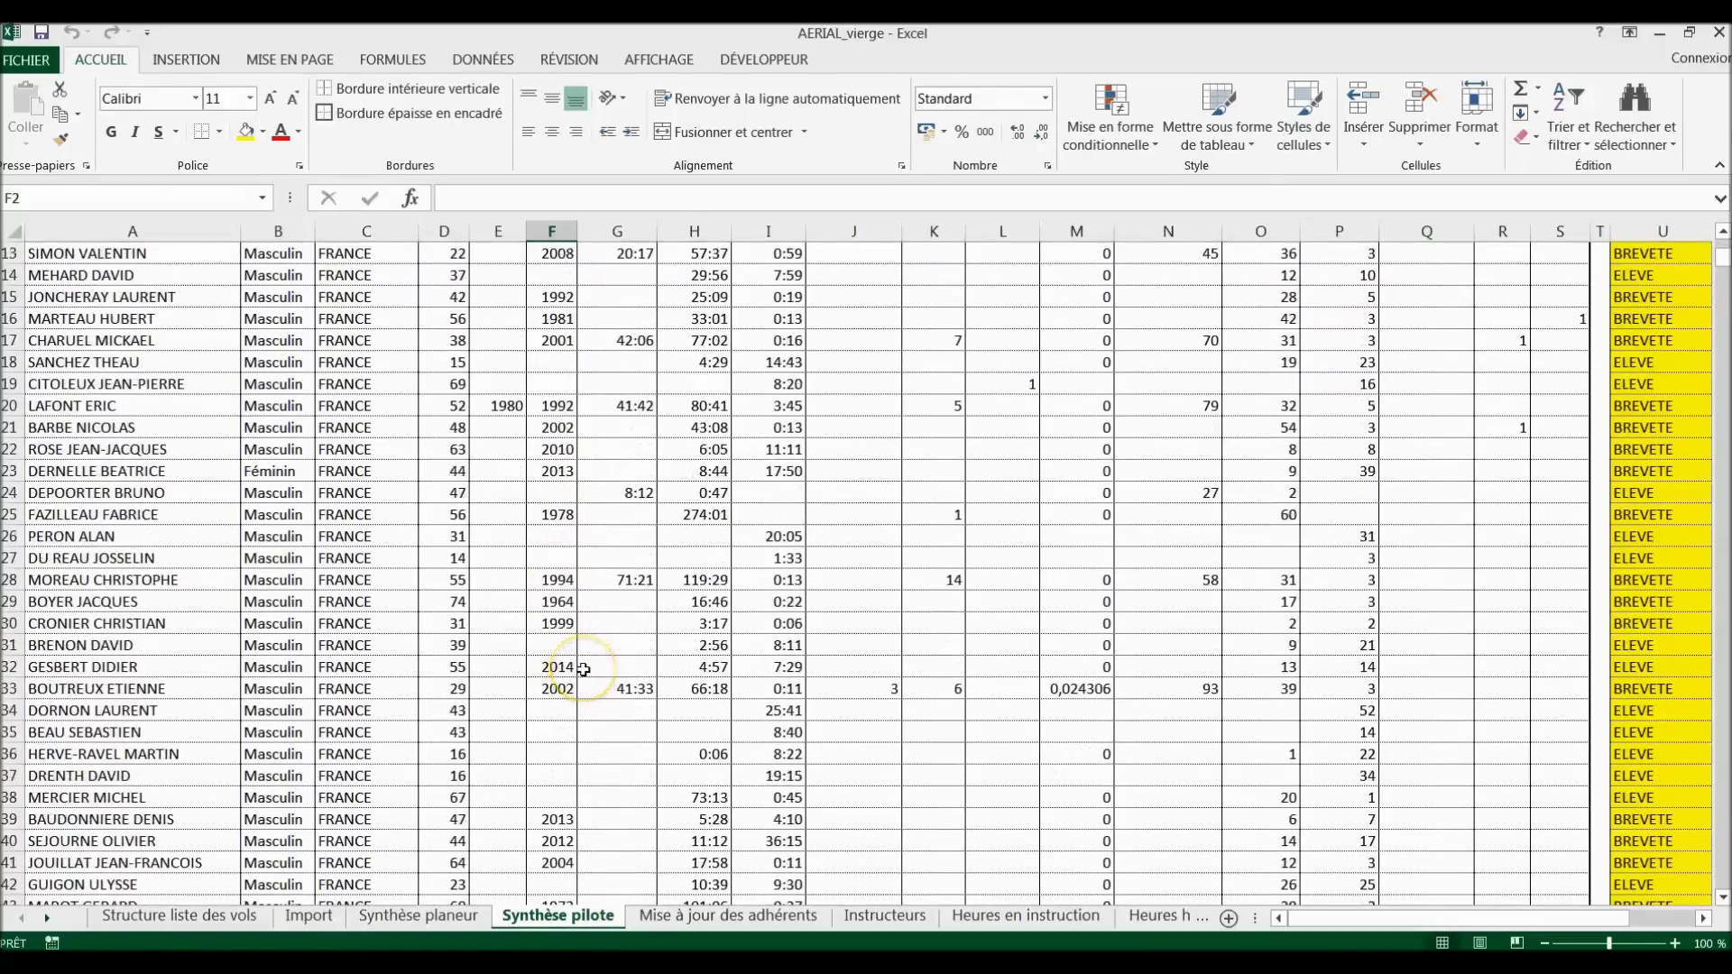
scroll(583, 669, down, 2)
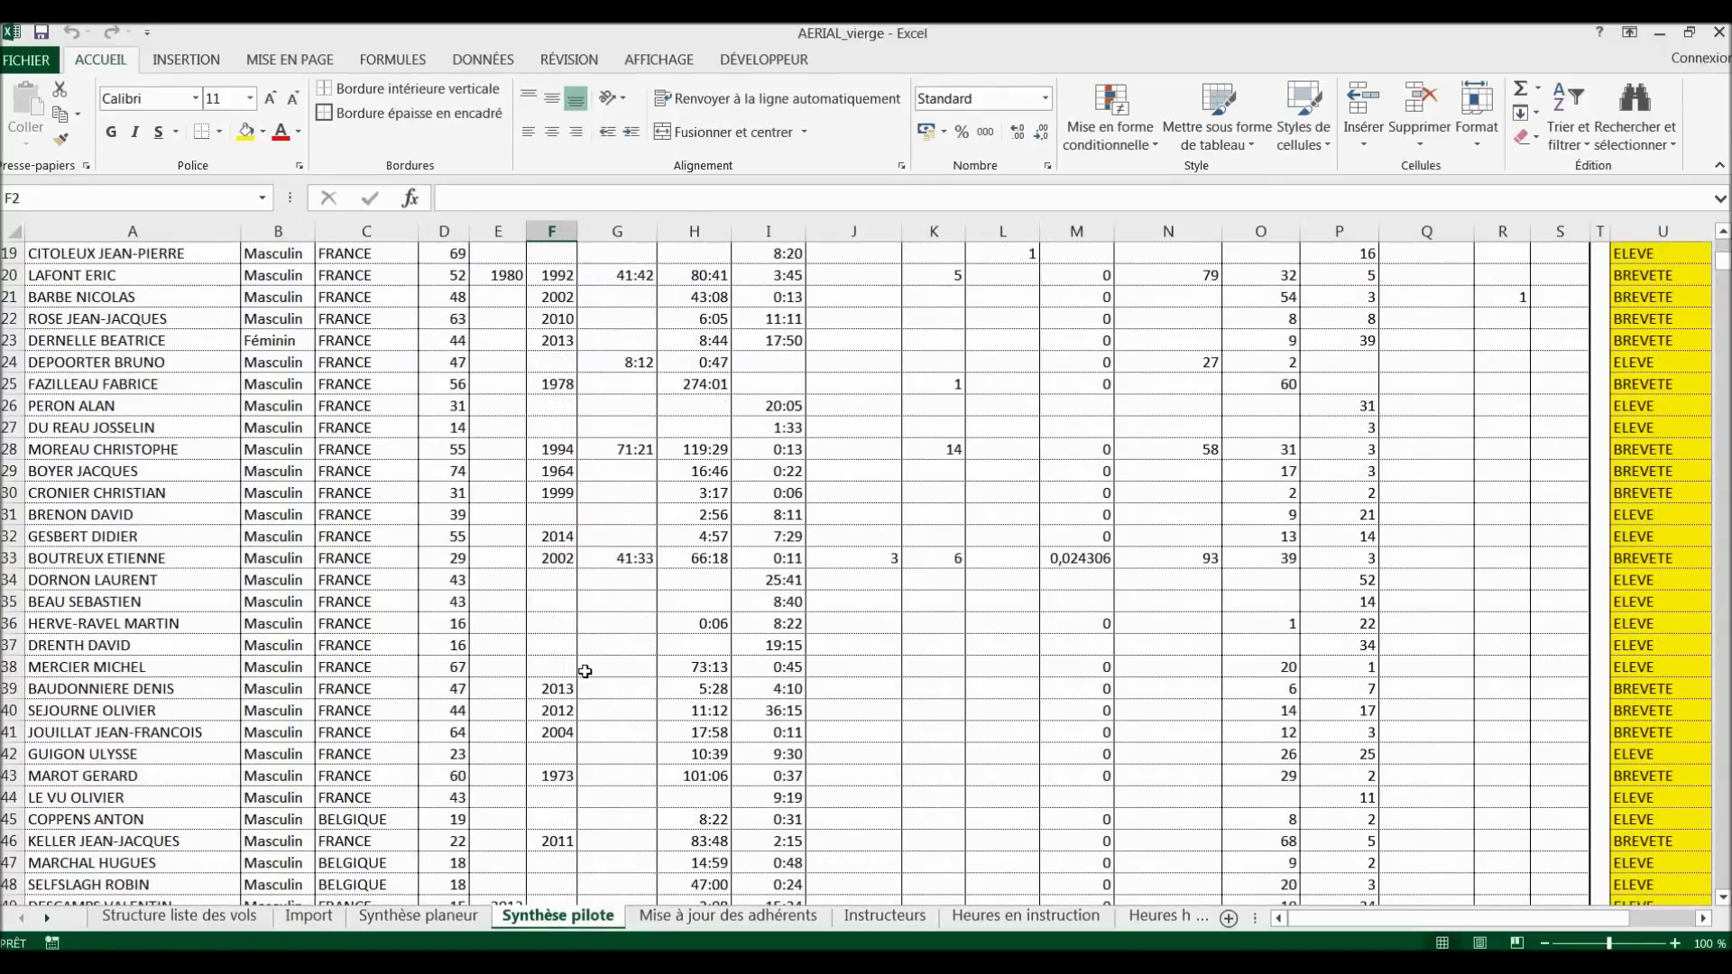
scroll(586, 671, down, 2)
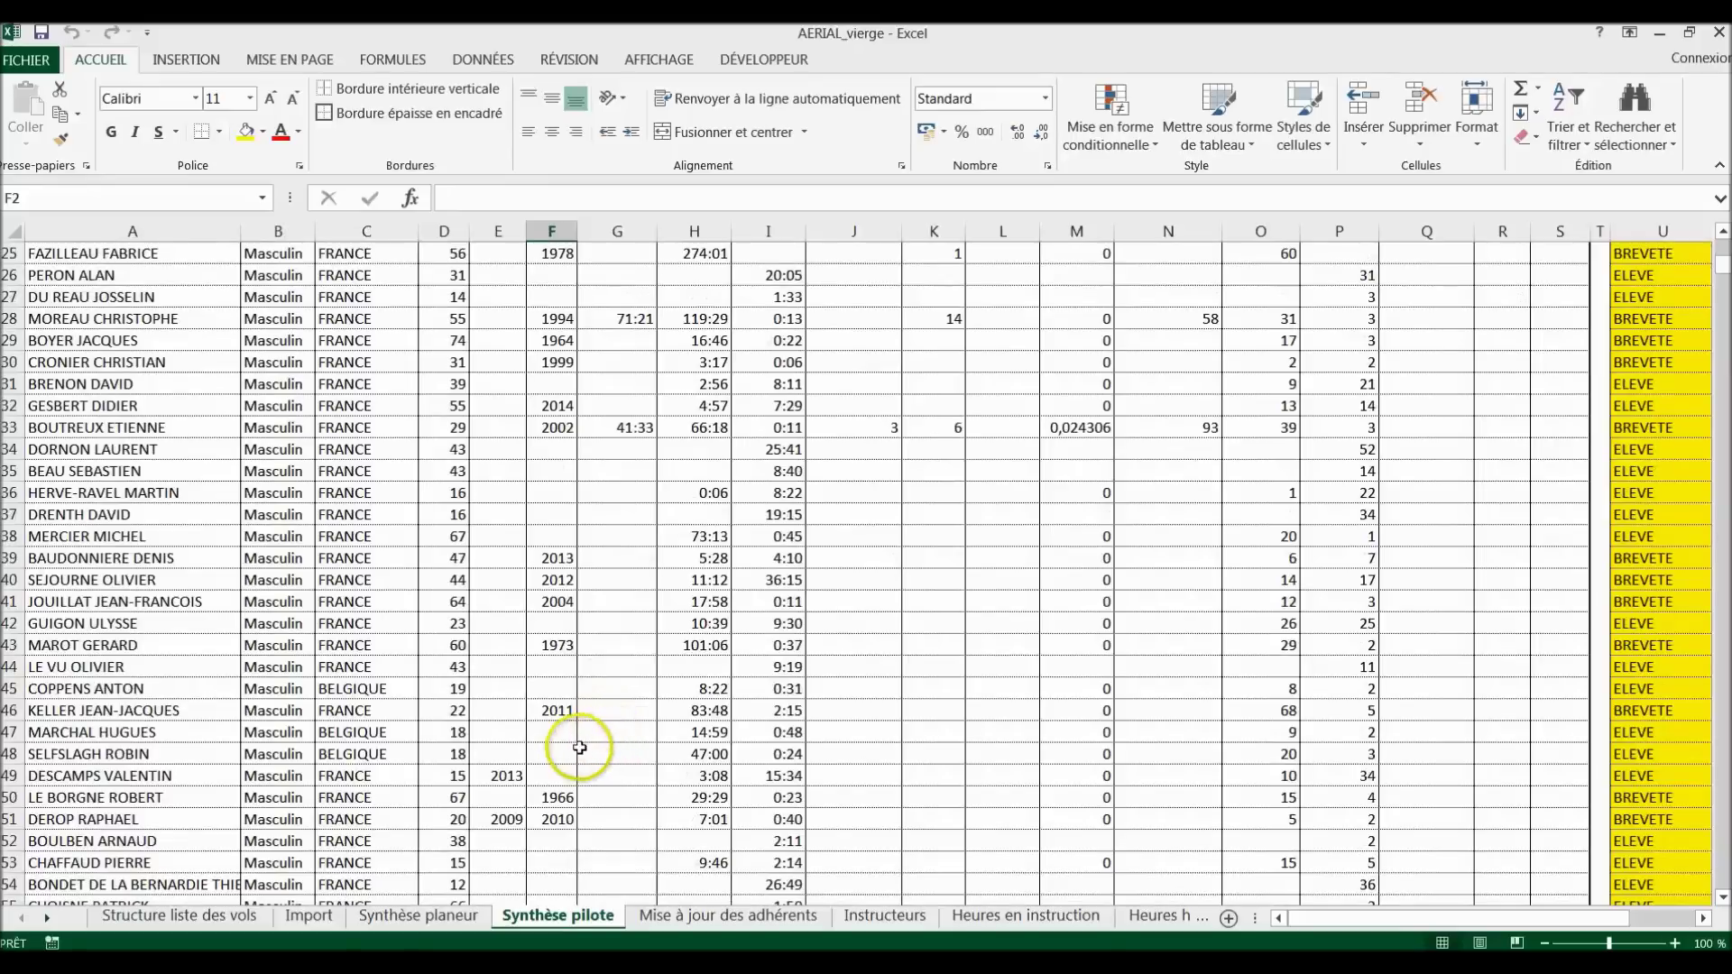
click(560, 753)
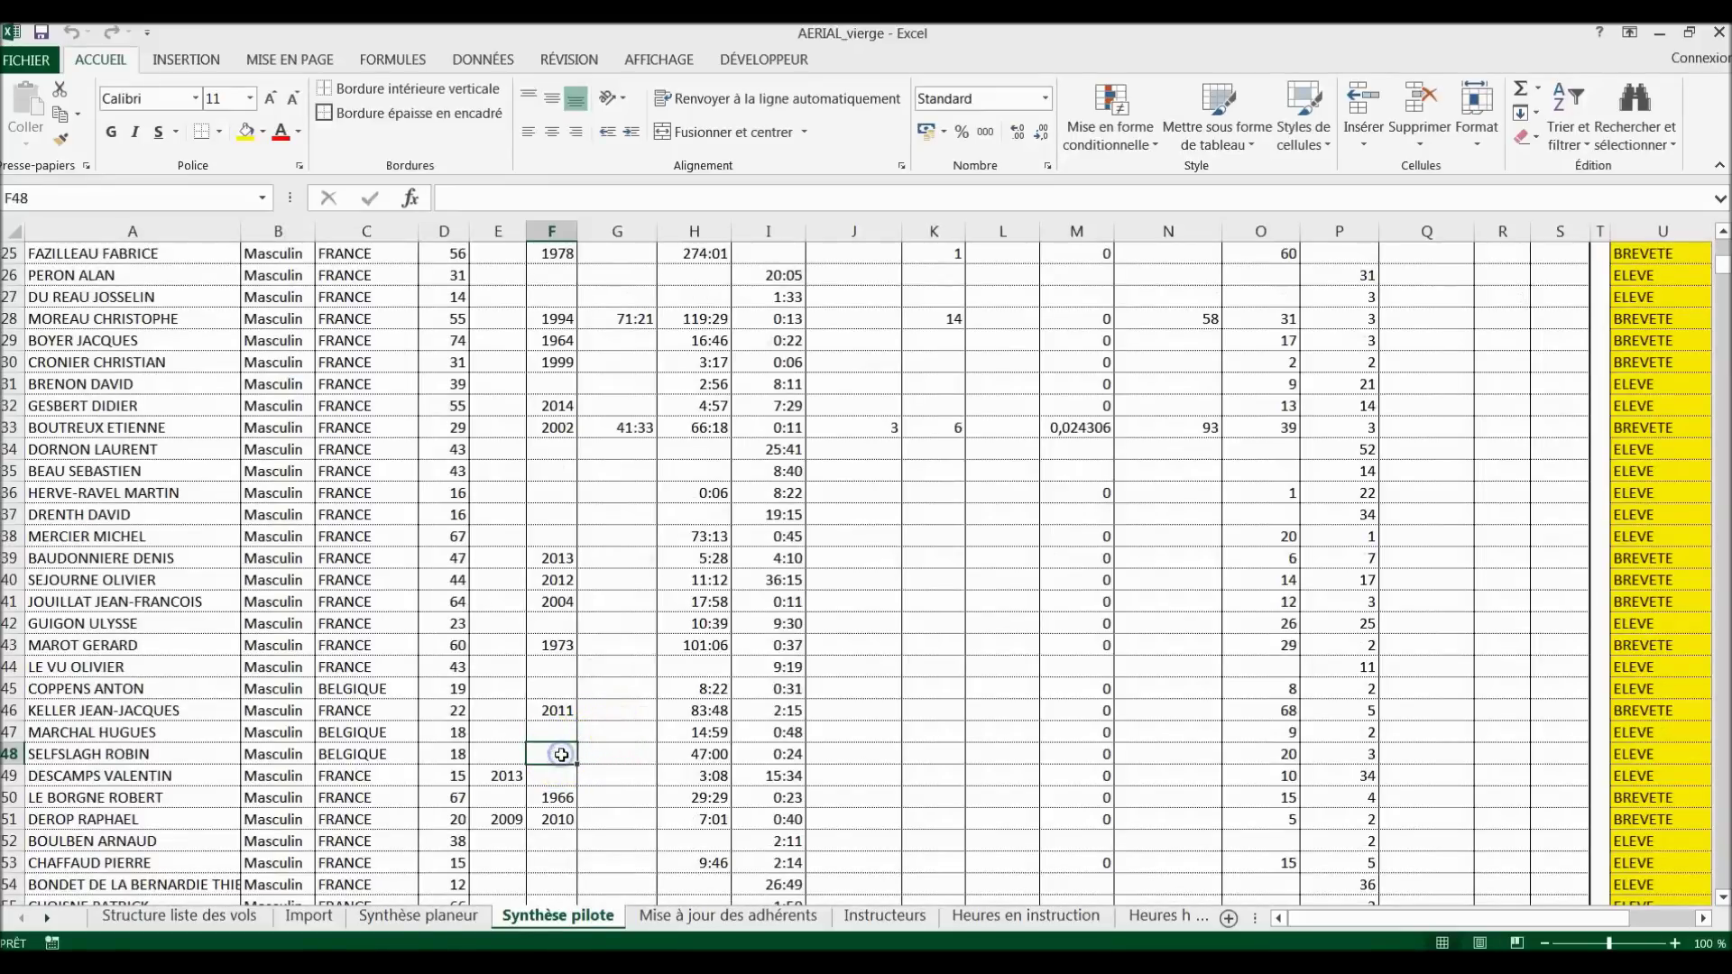
text(2011)
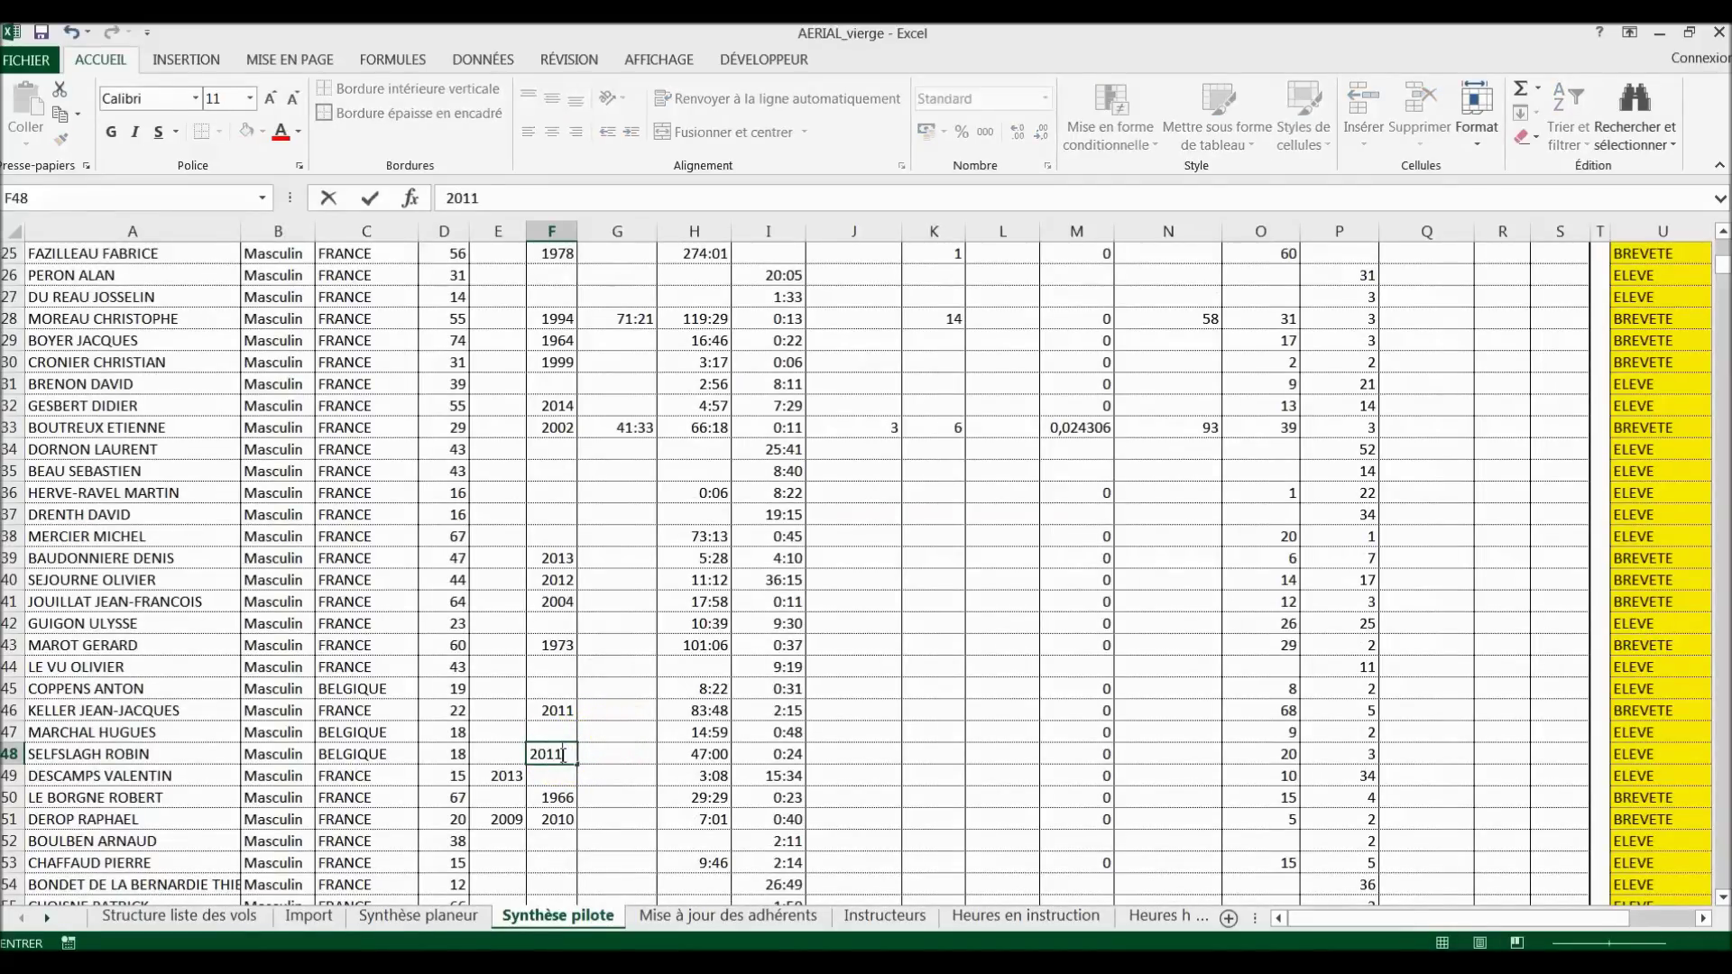
key(Return)
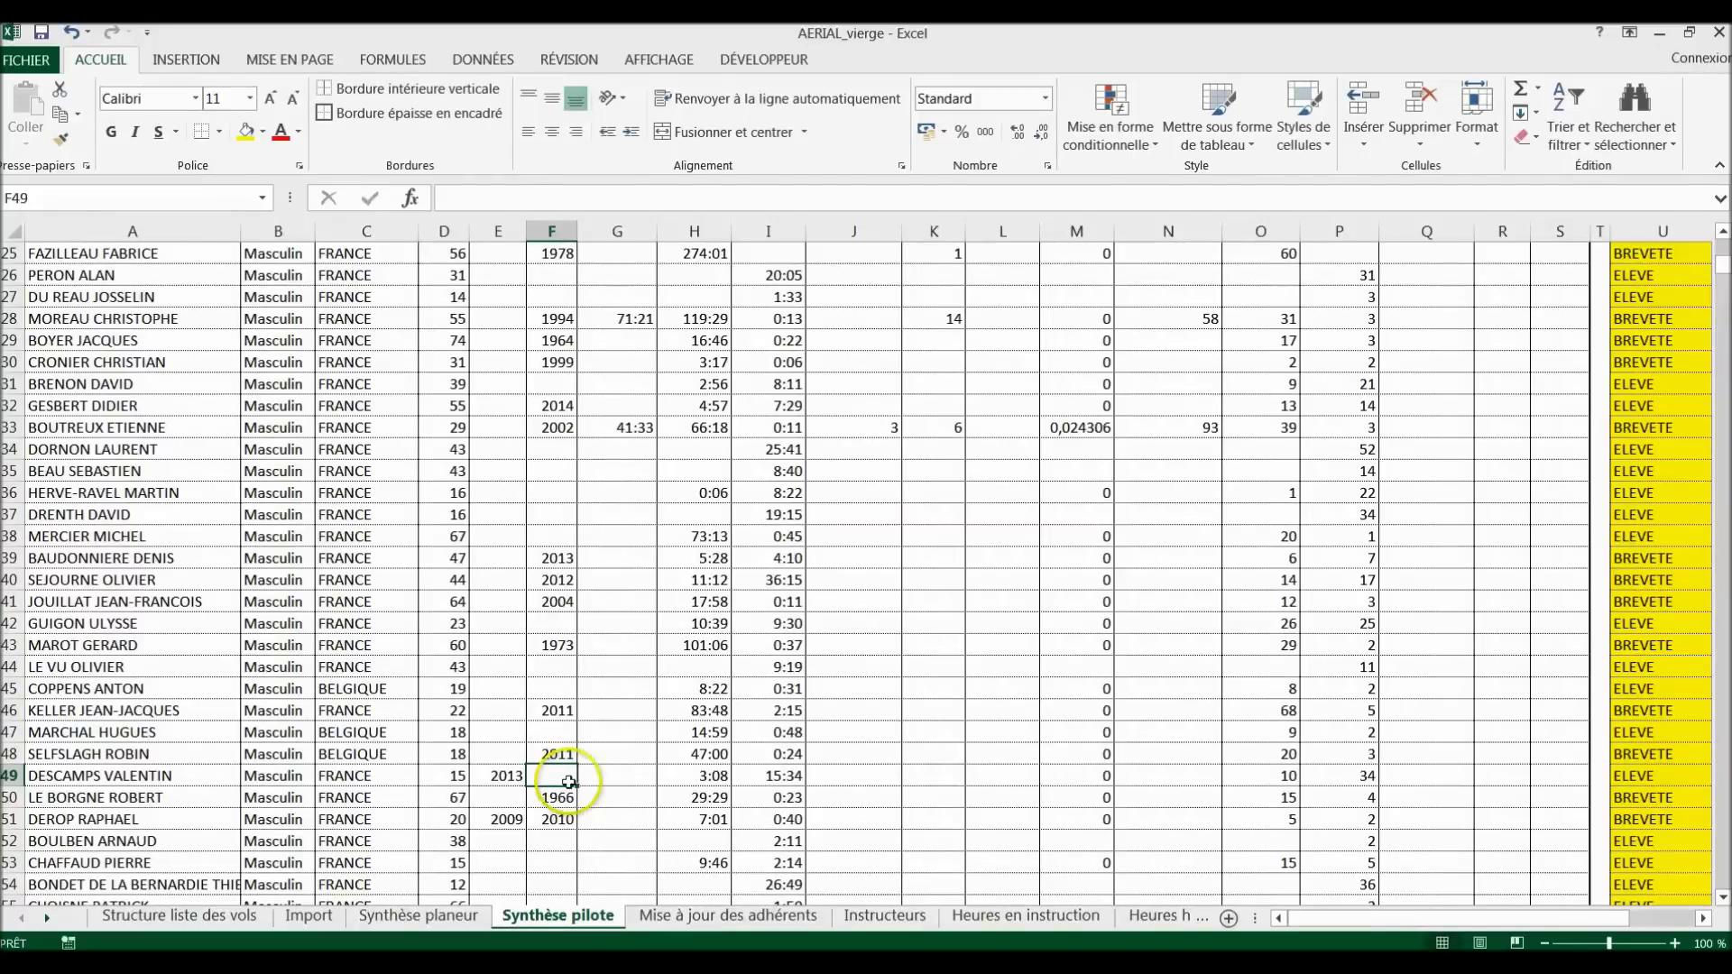
scroll(560, 827, down, 3)
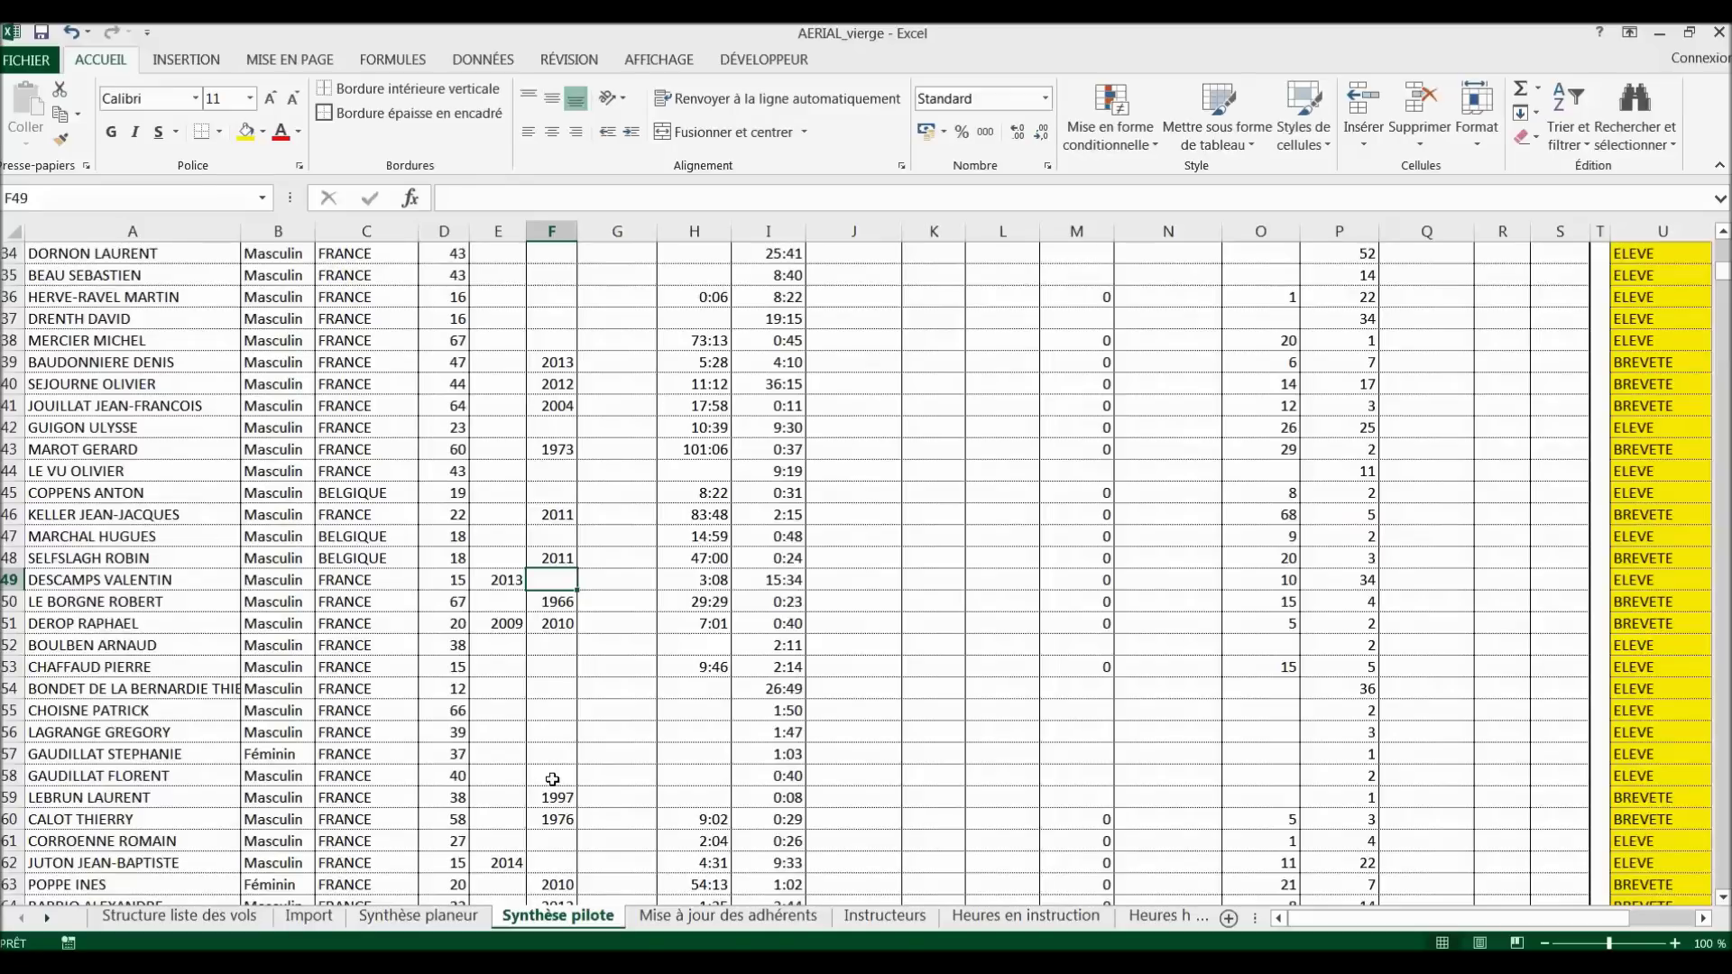
click(710, 917)
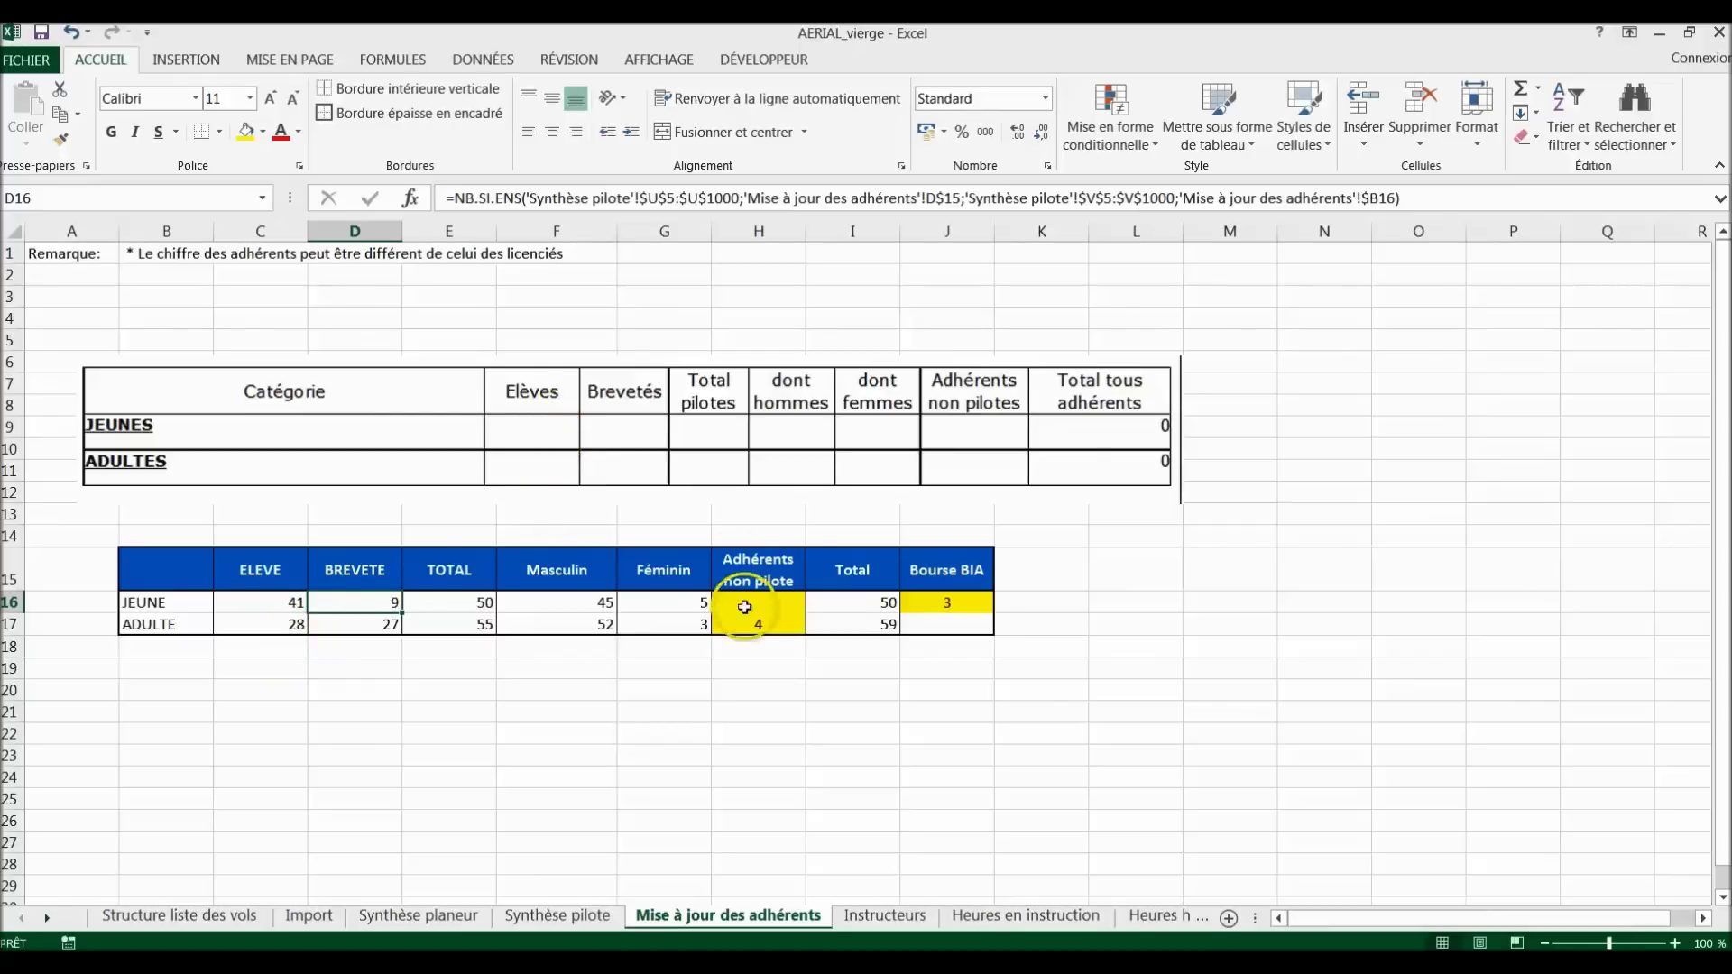
Step: Check the adult non-pilot count (4) and the young Bourse BIA count (3), then go to the Instructeurs sheet
click(760, 623)
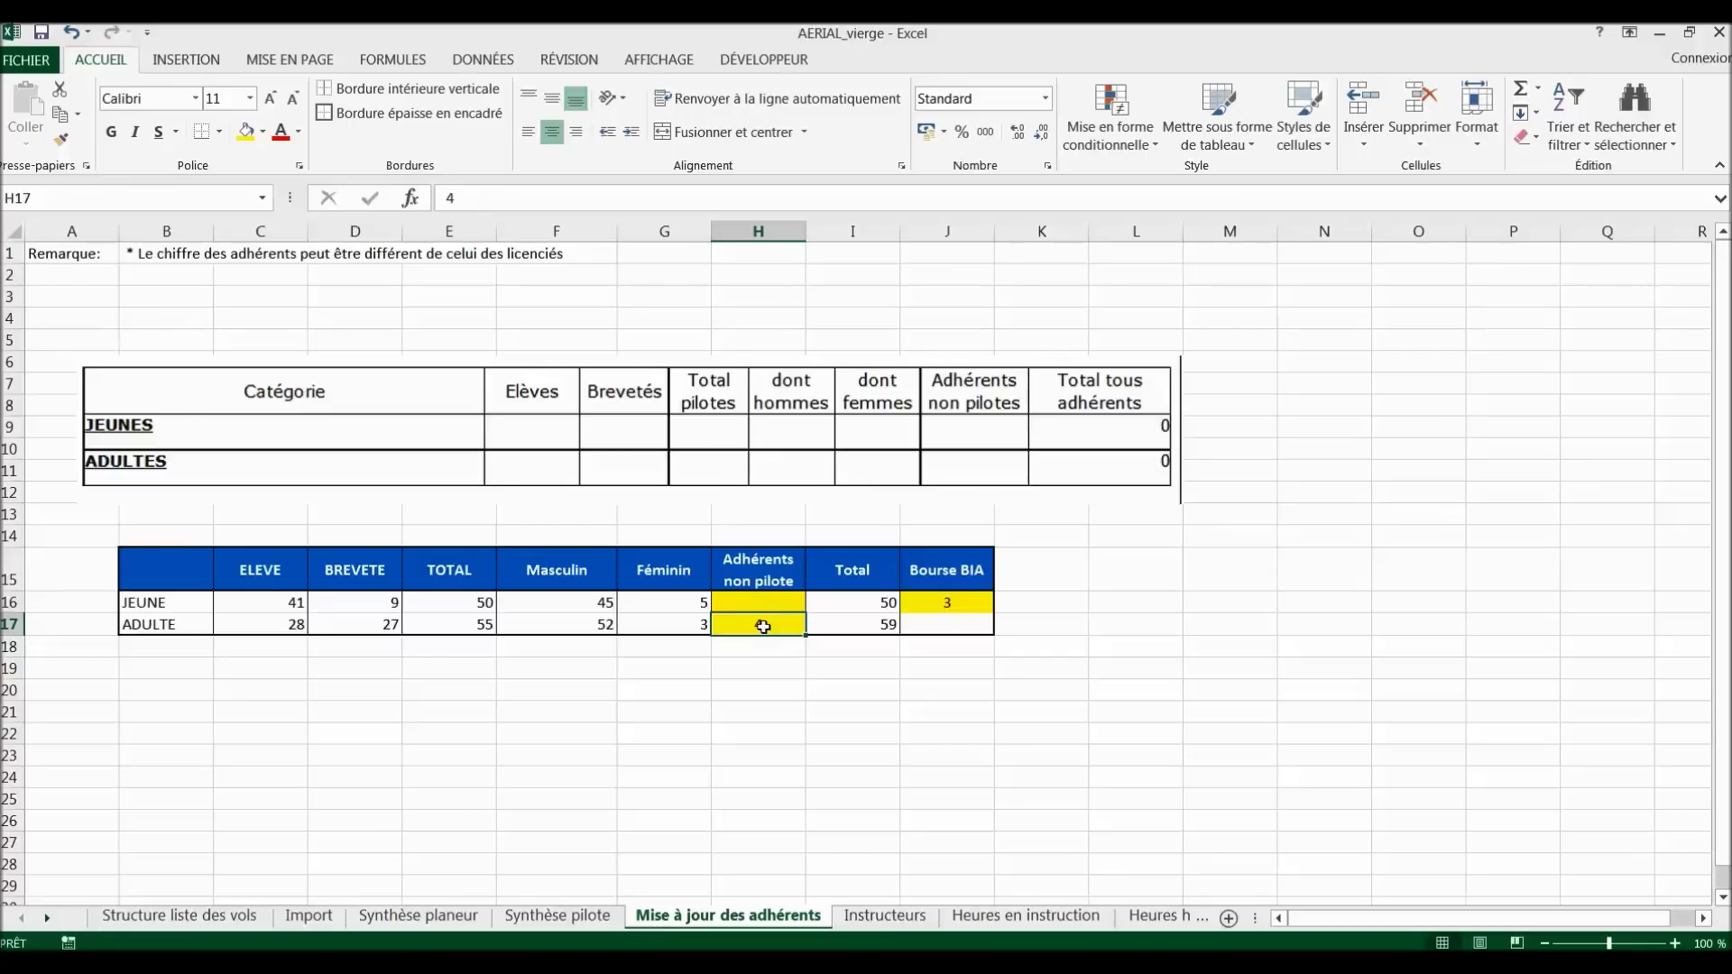
click(954, 601)
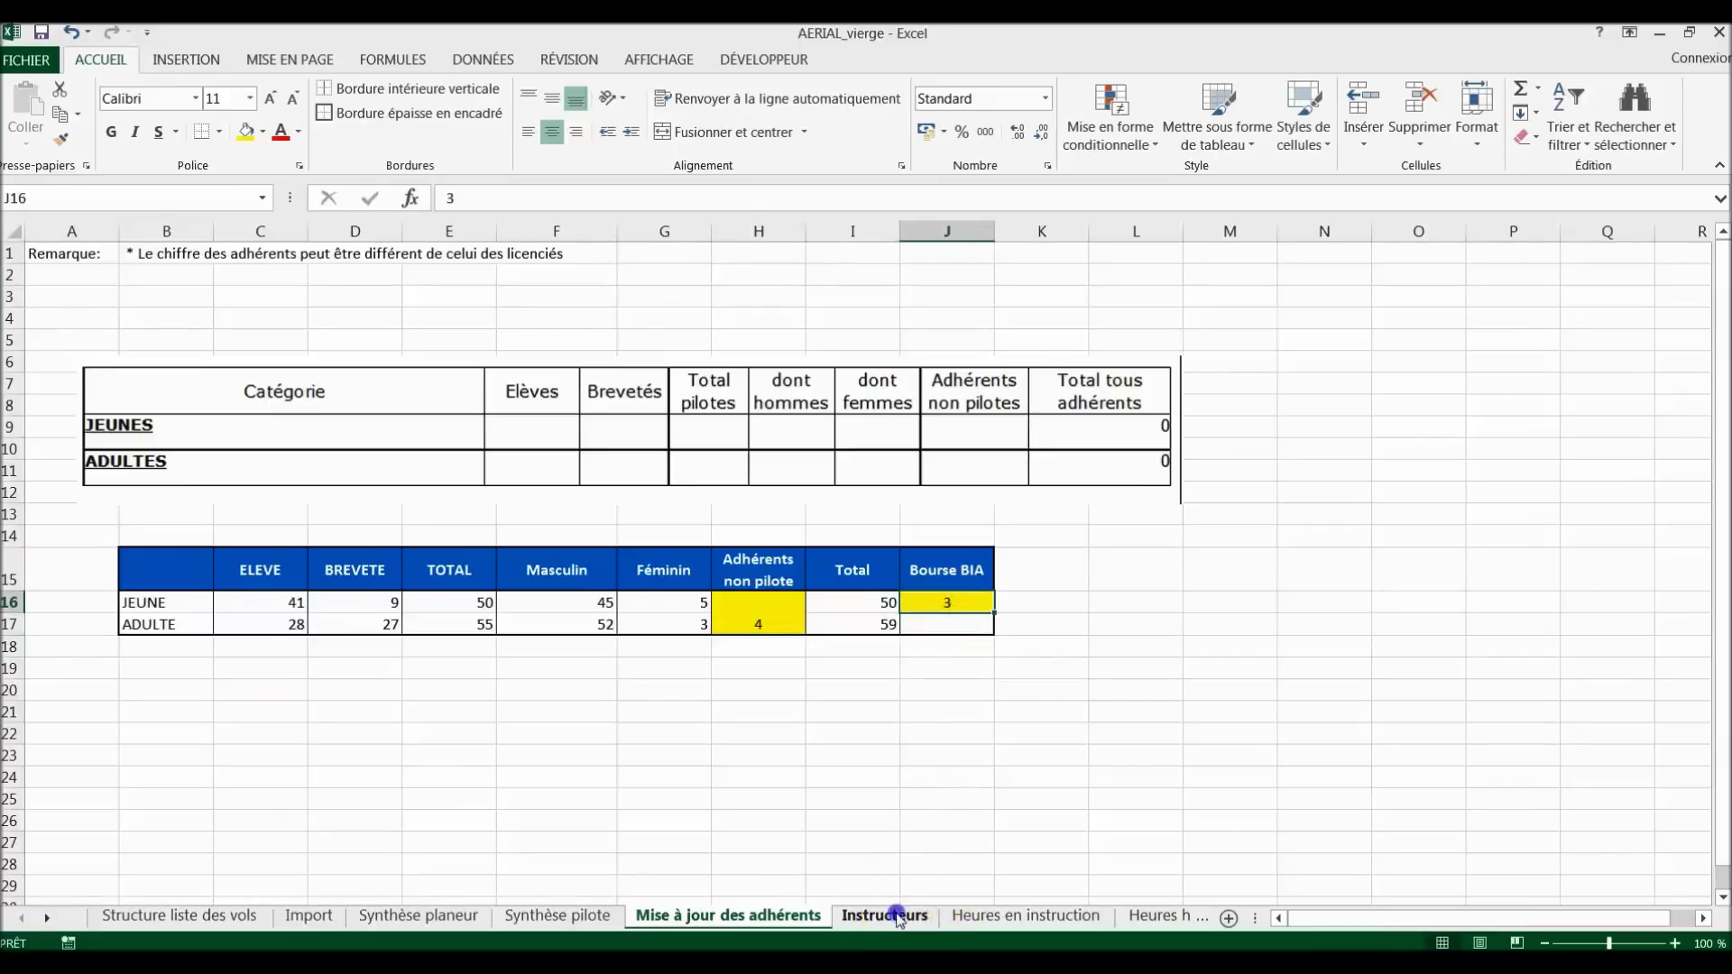
click(889, 915)
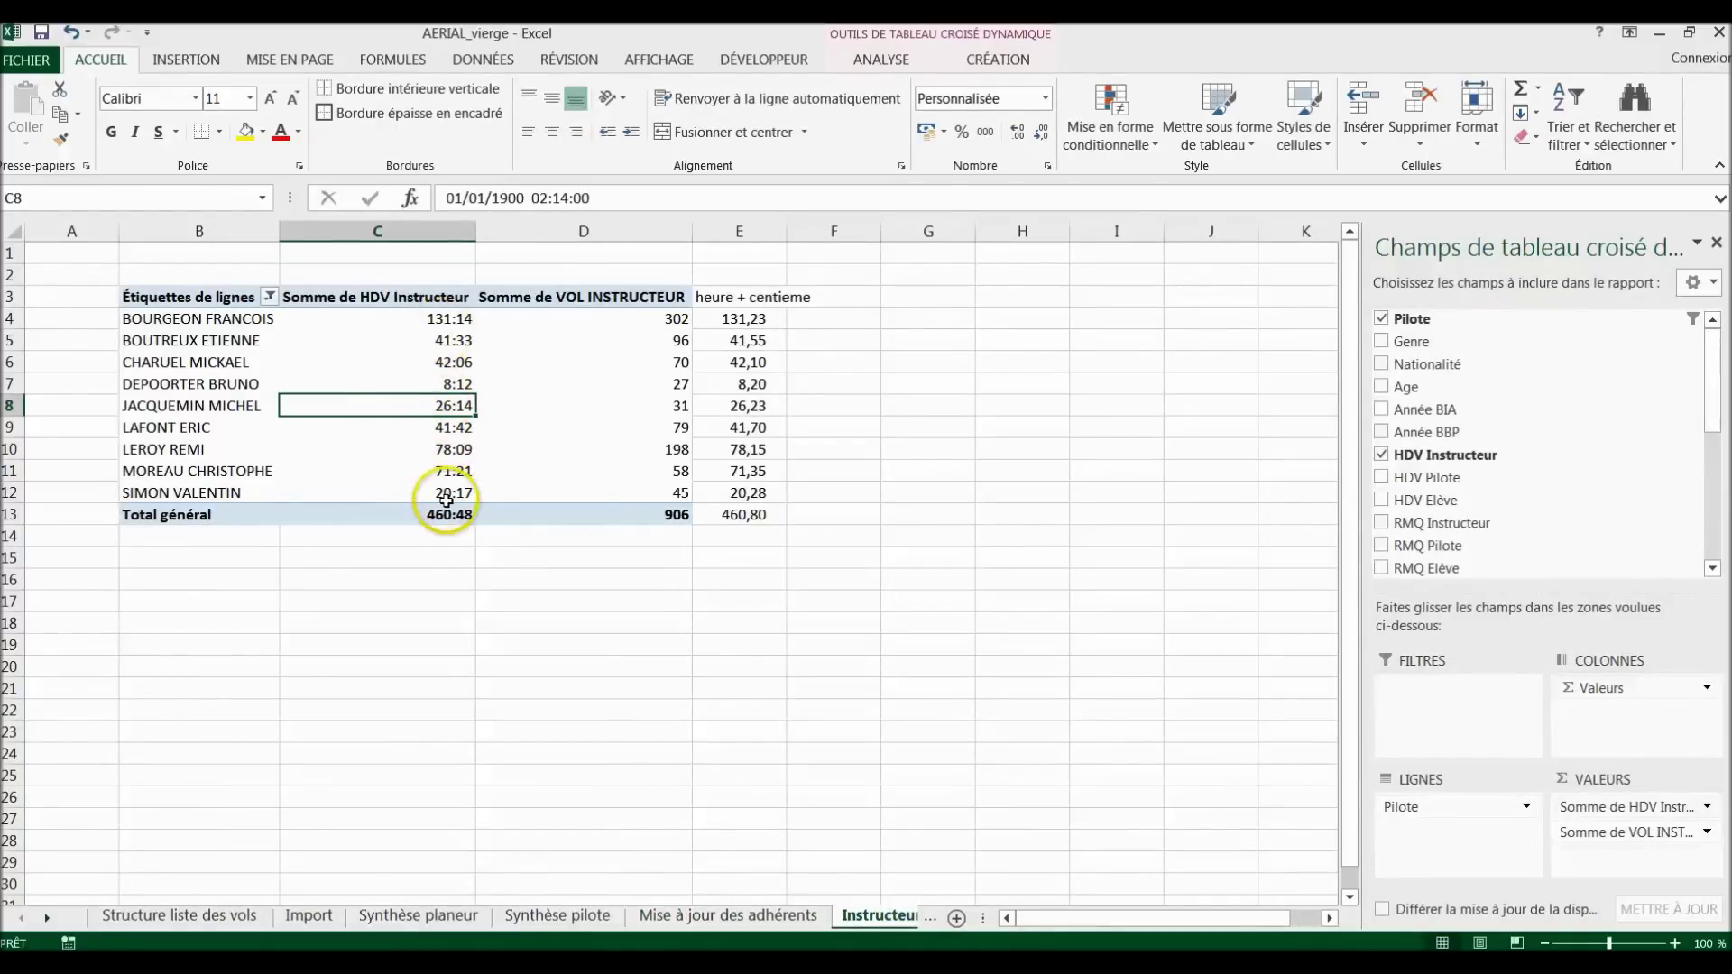
Step: Bring the hidden sheet names into view and open Heures en instruction, showing 906 student flights totalling 460:48
mouse_move(446, 500)
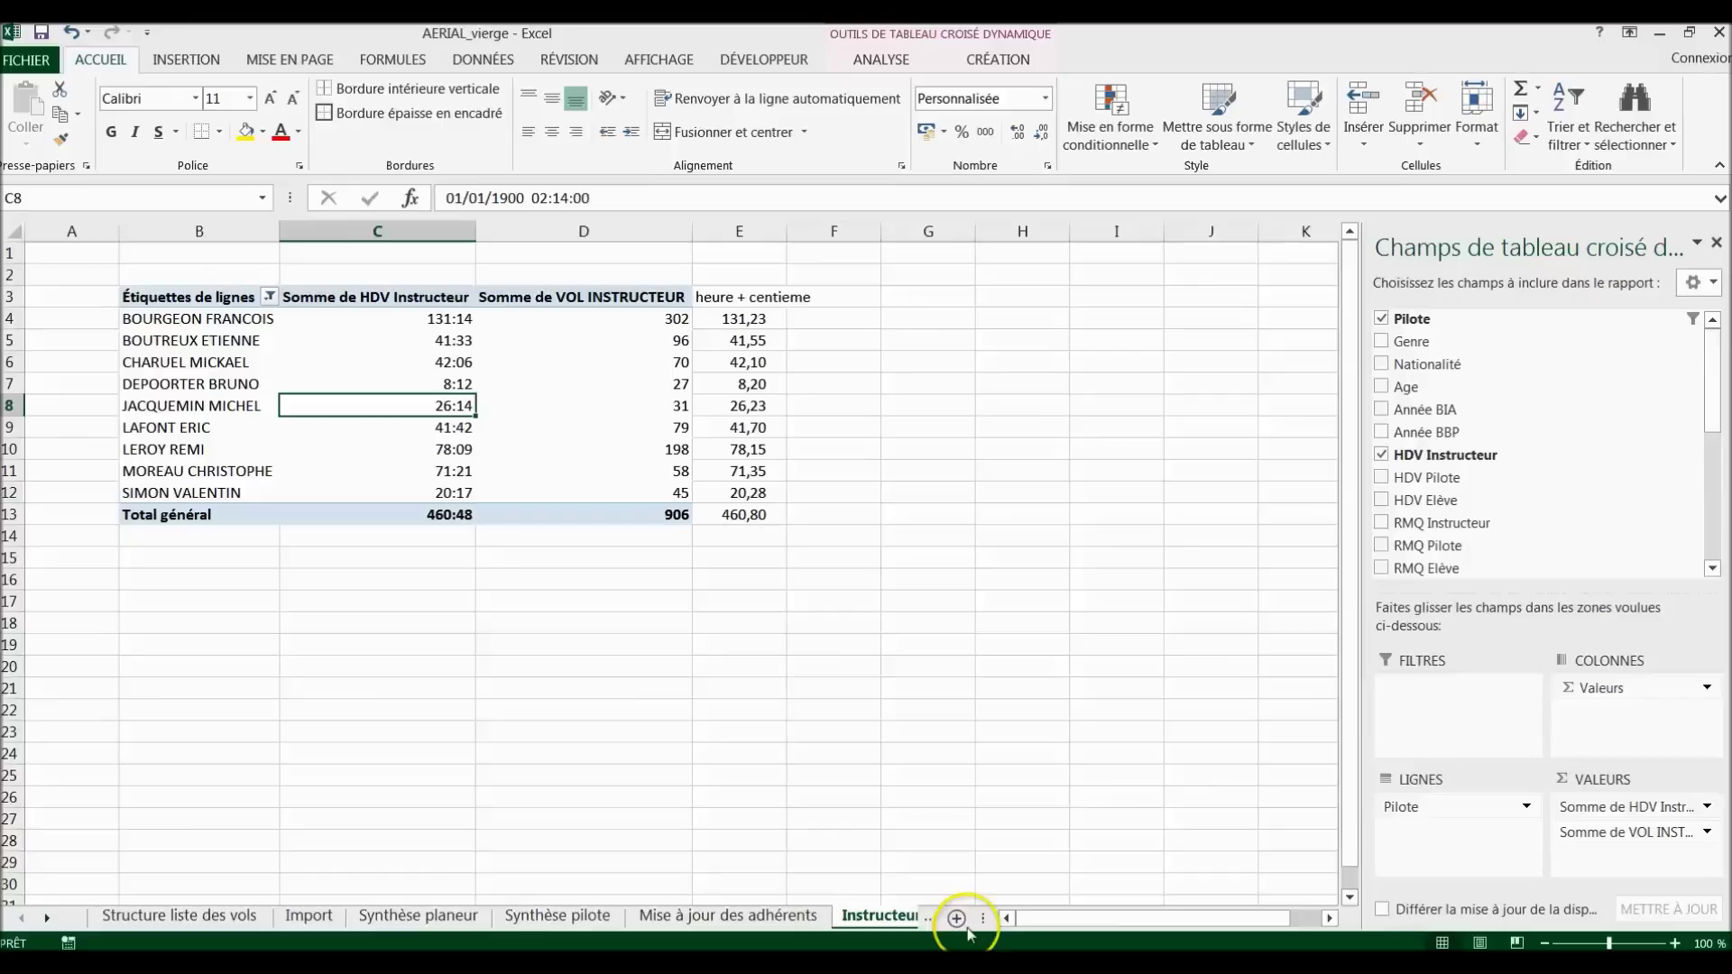
click(60, 923)
click(823, 916)
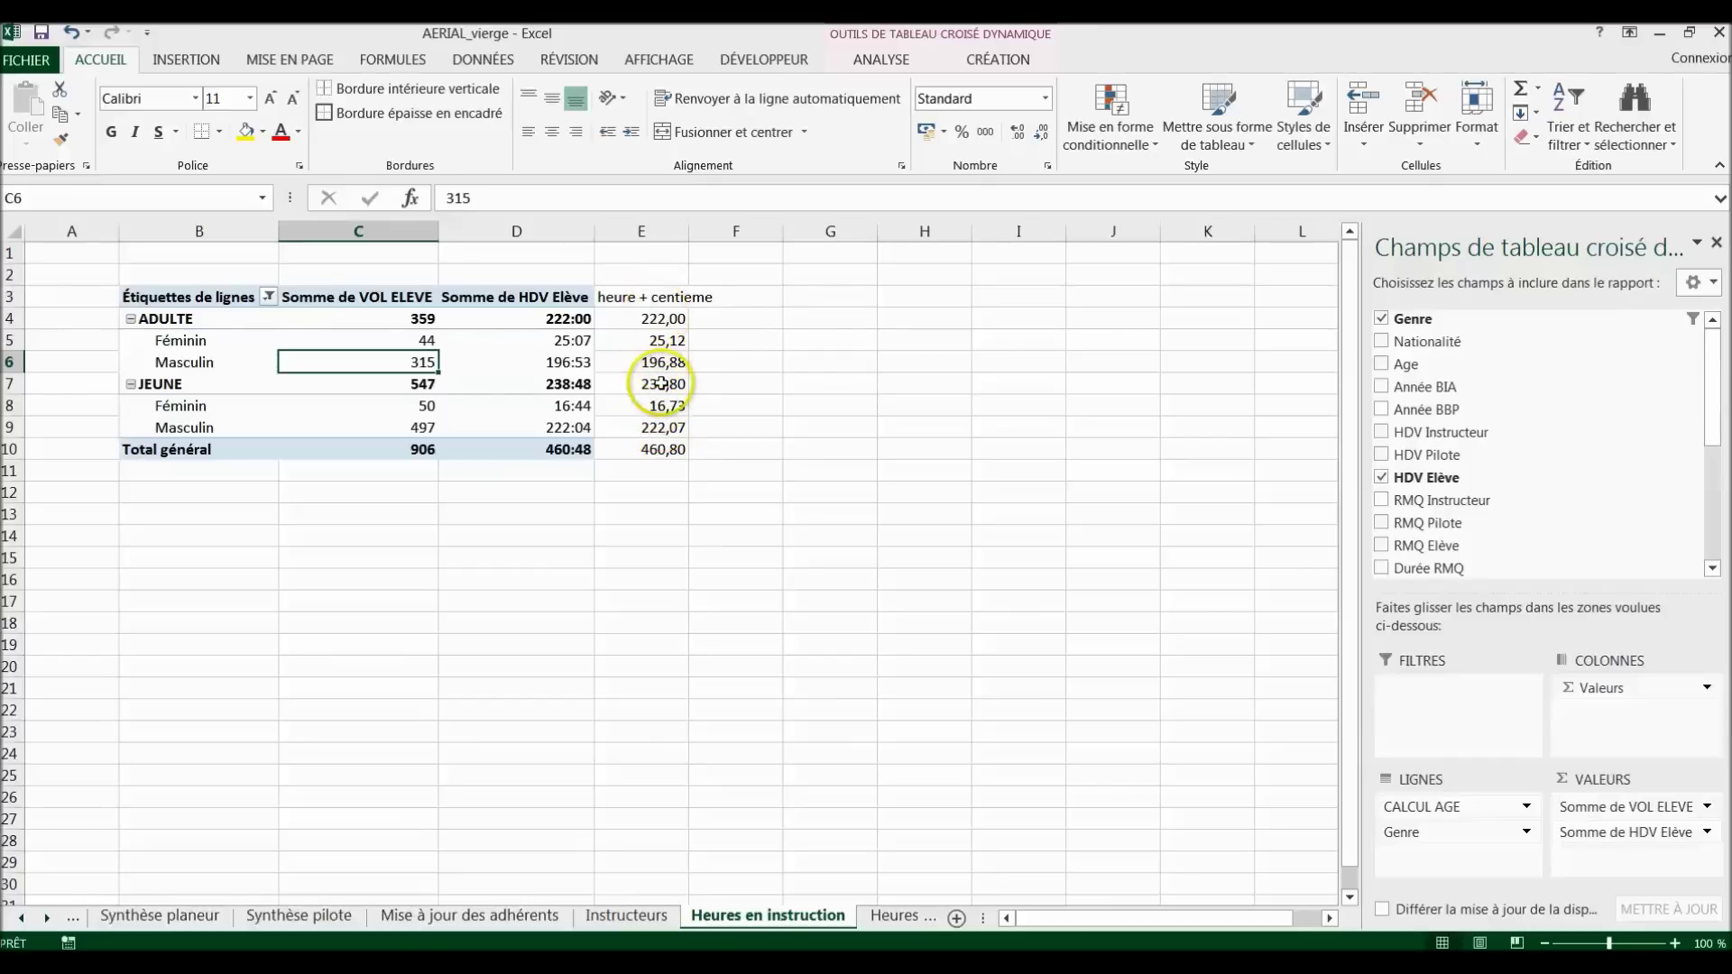
Step: Go to Heures hors instruction and select the empty yellow count cells below Nombre treuillées
click(889, 925)
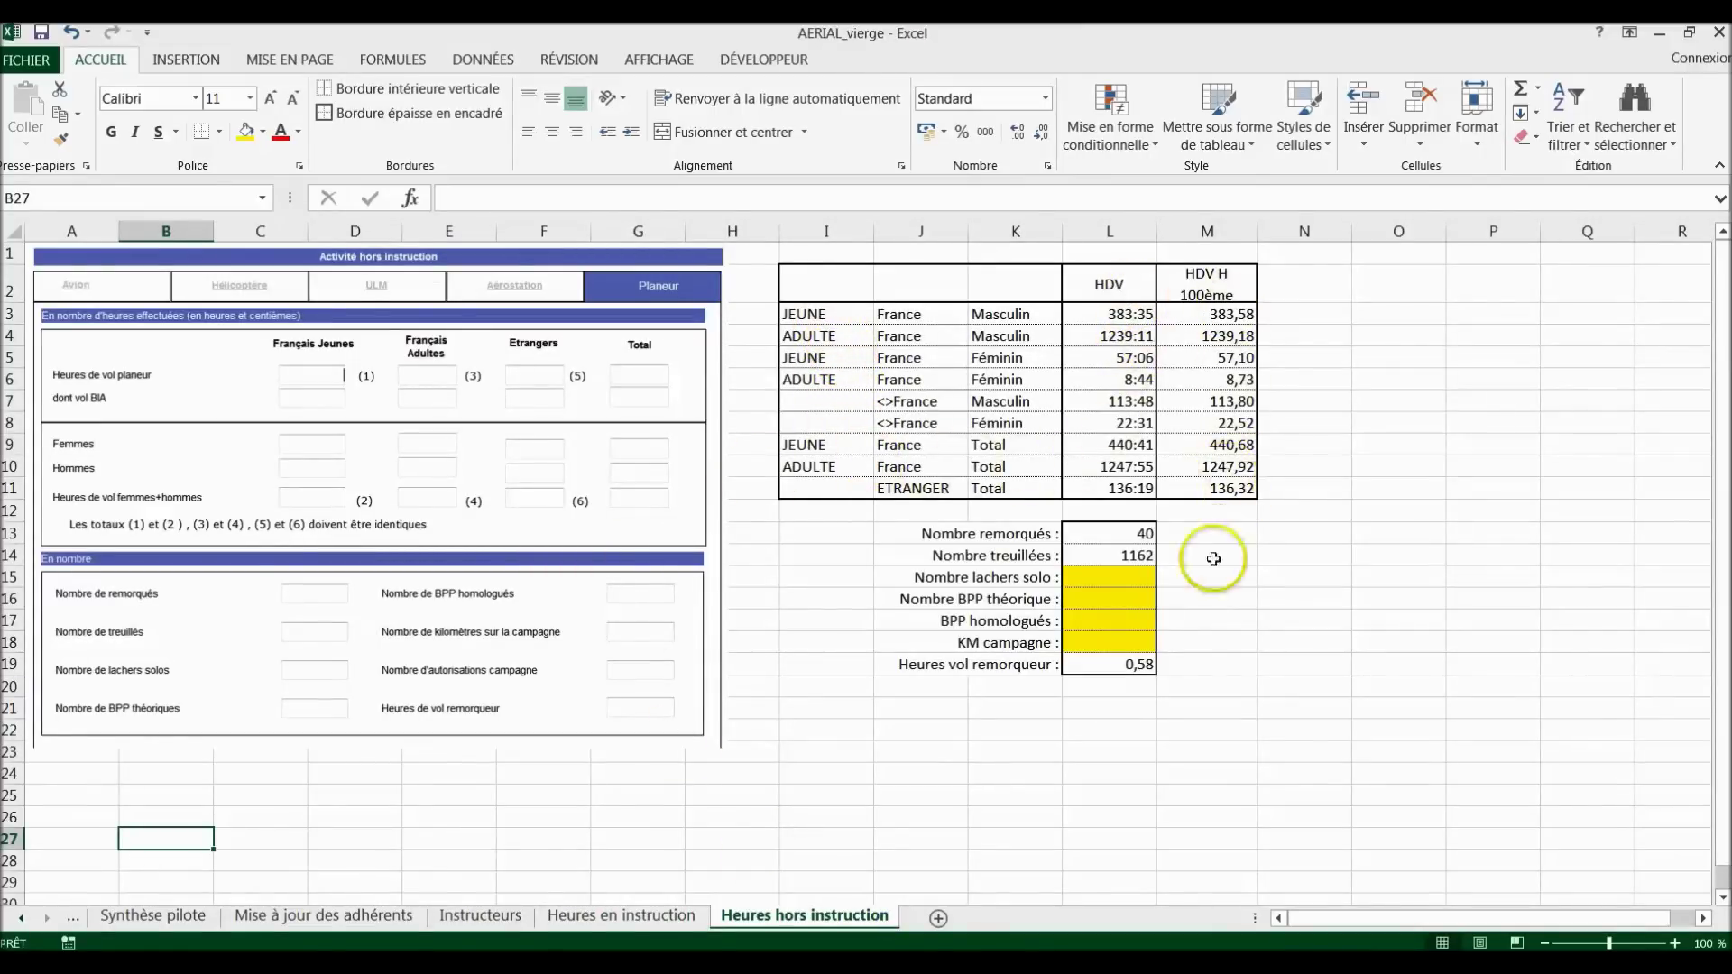
drag(1134, 582, 1139, 641)
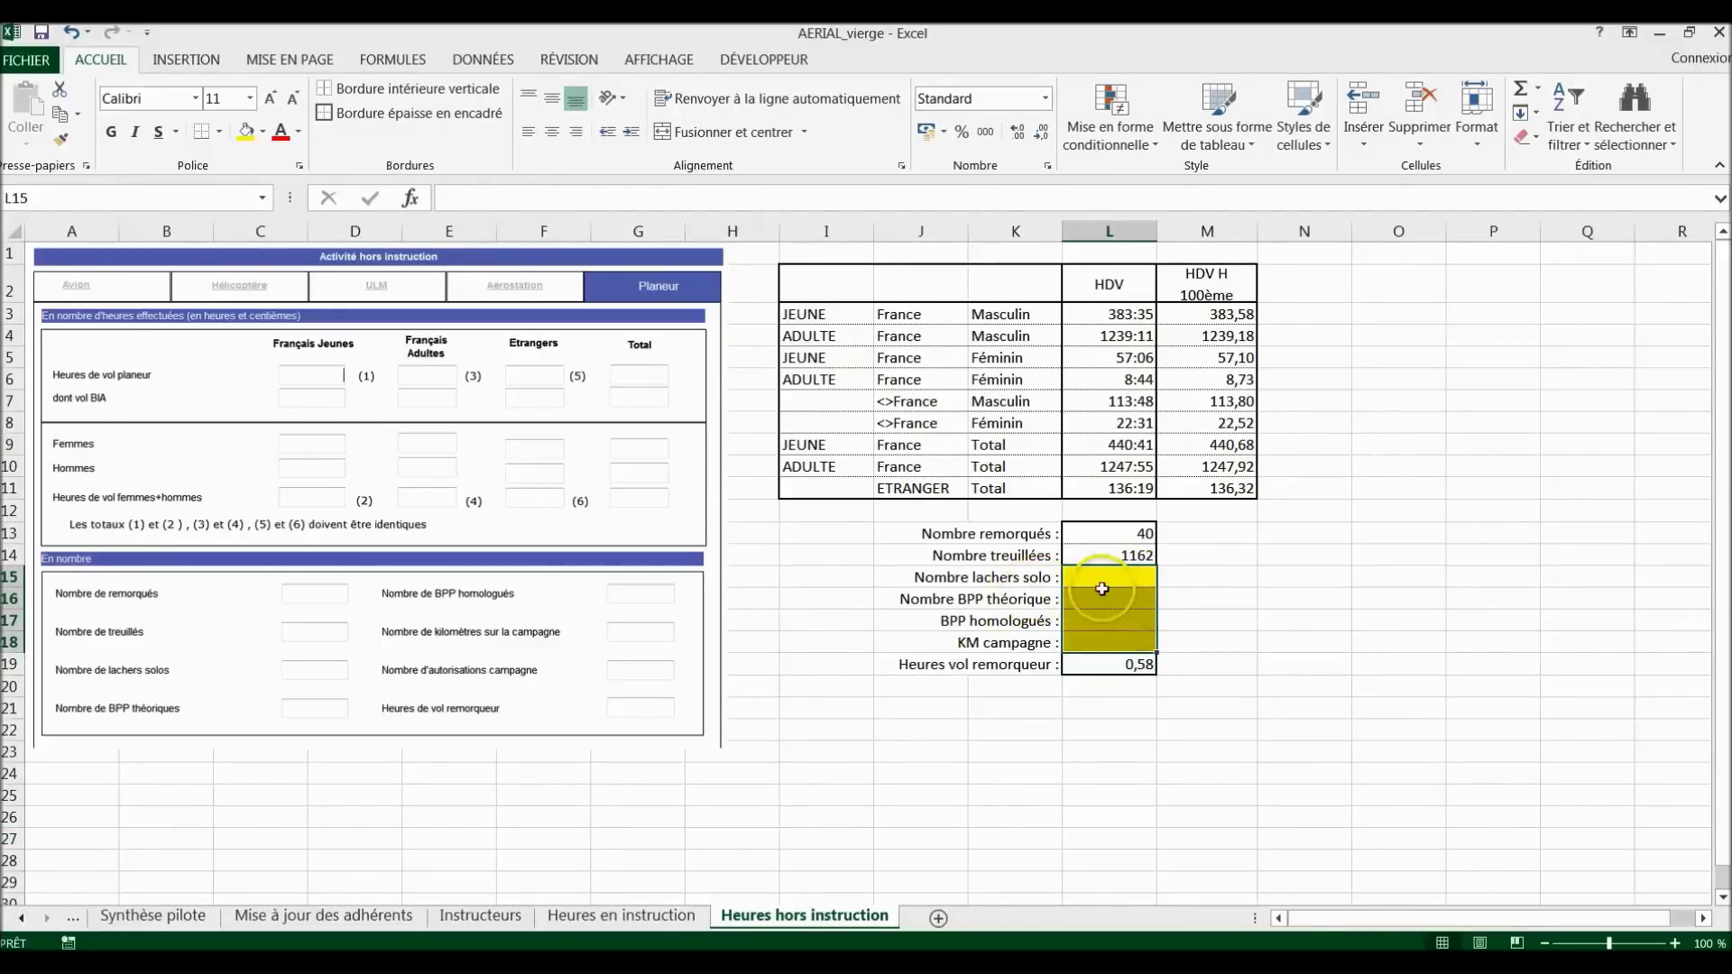